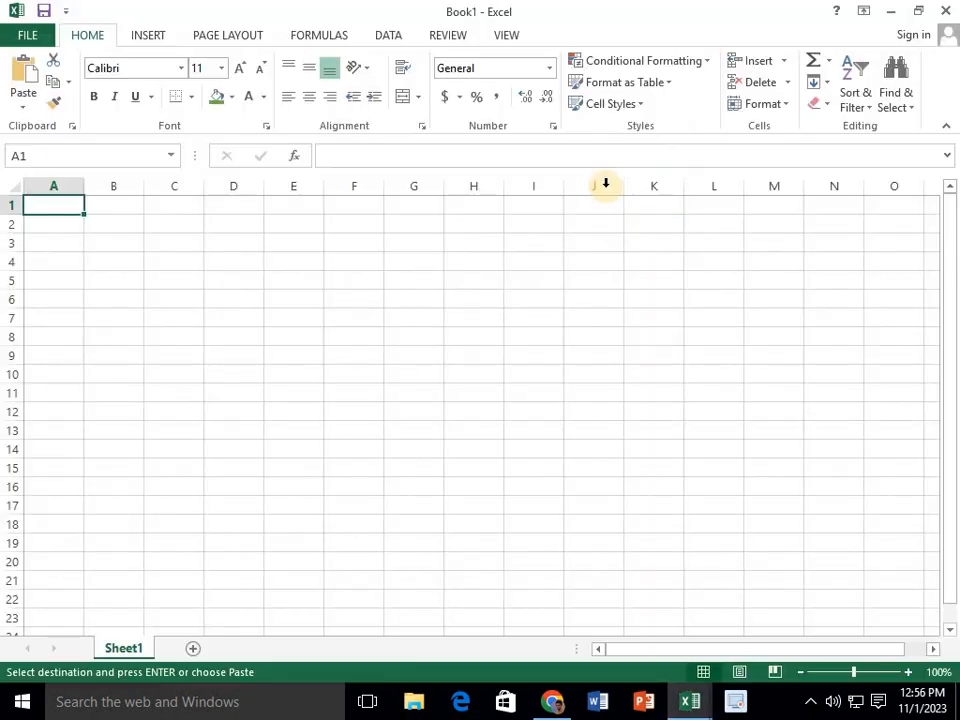
Merge and center cells D1:M5 and fill the merged cell with green
drag(253, 208, 785, 281)
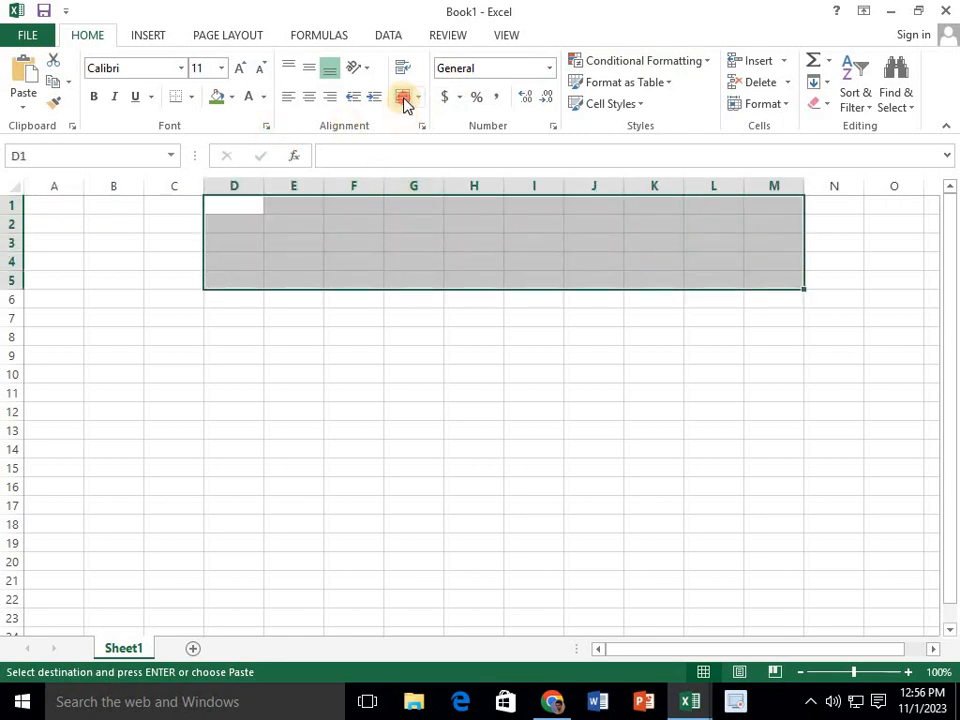
click(403, 98)
click(219, 100)
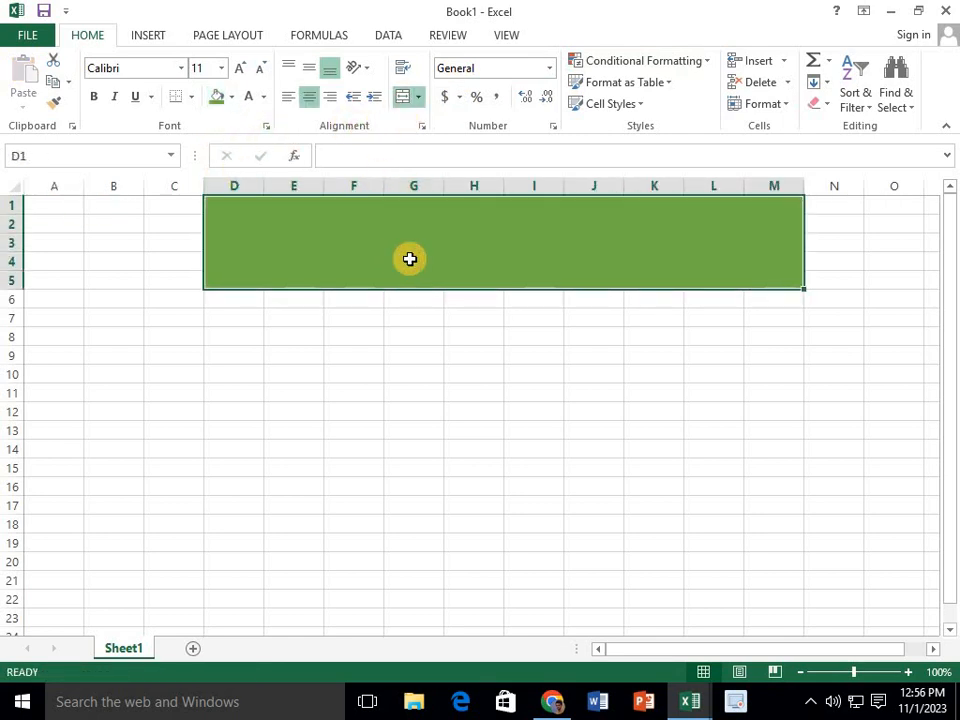
Enter the title "Salary sheet" in the merged green cell
text(S)
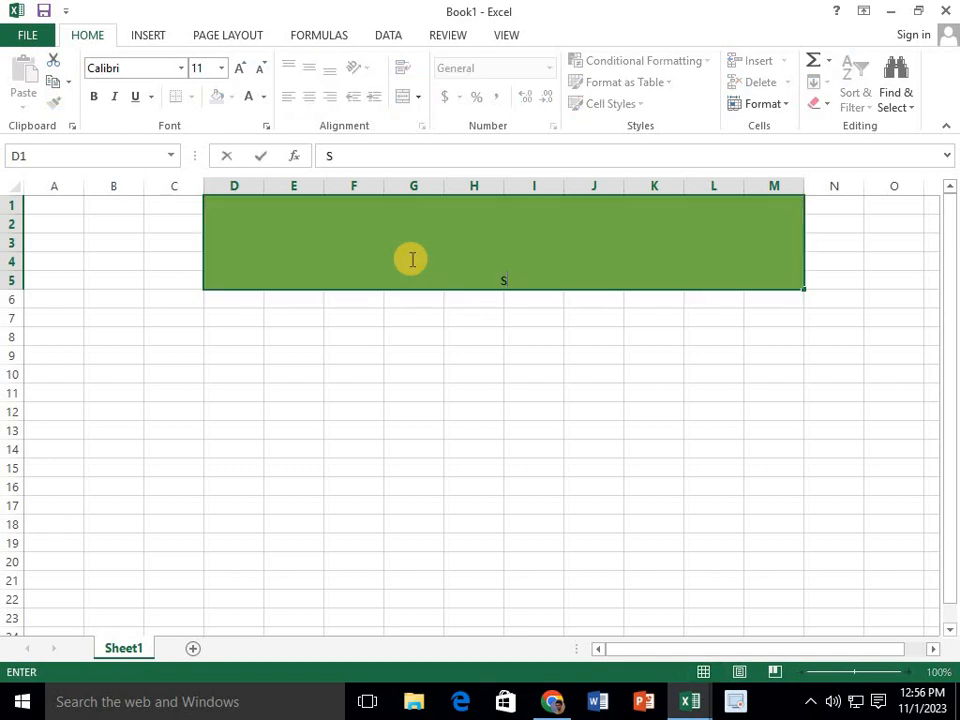
text(alary shee)
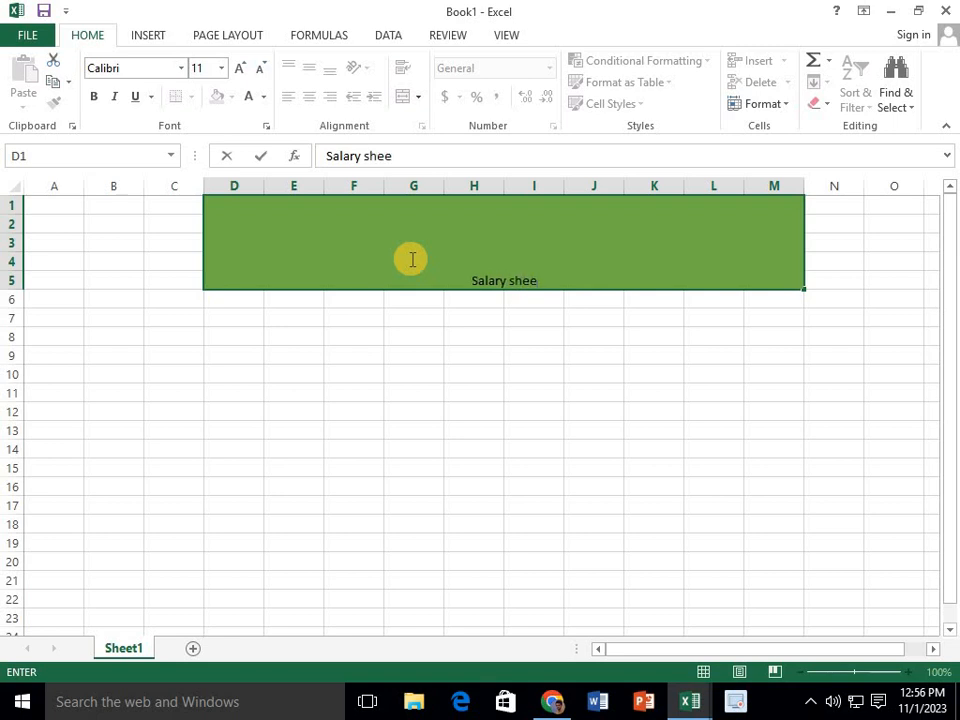
text(t)
click(497, 268)
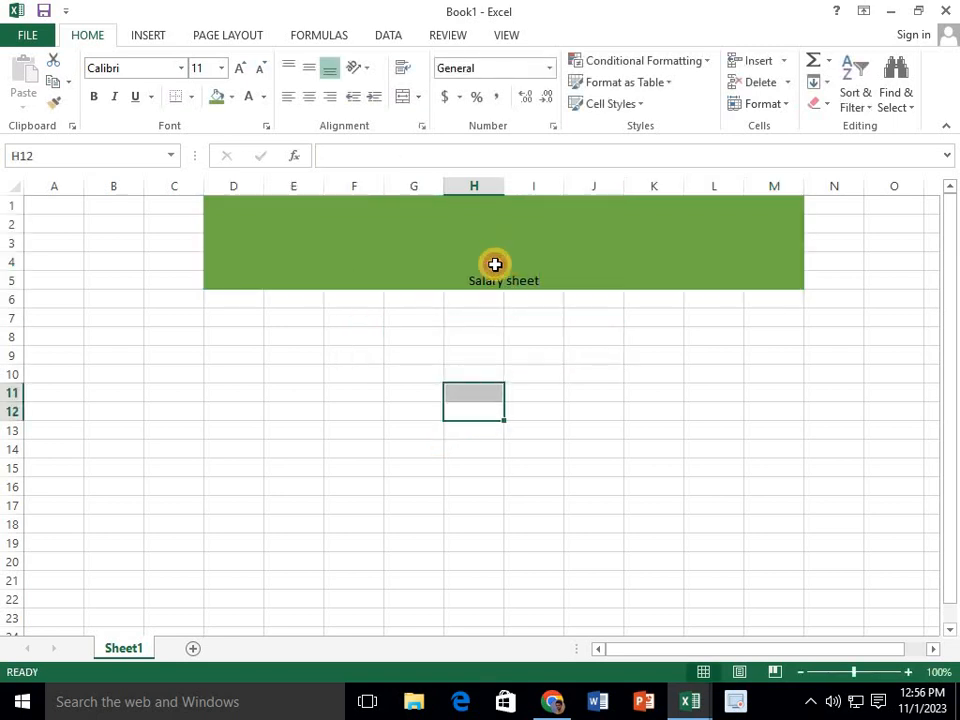
Format the title text as white, bold Arial Black and enlarge it to size 36
click(249, 100)
click(93, 96)
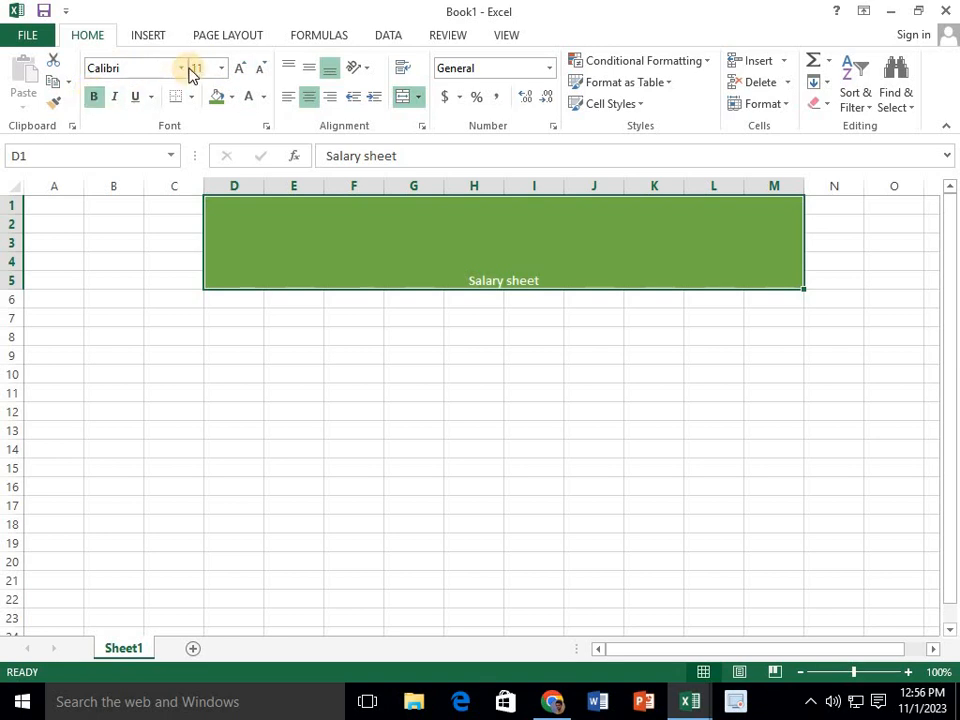
click(182, 70)
click(137, 226)
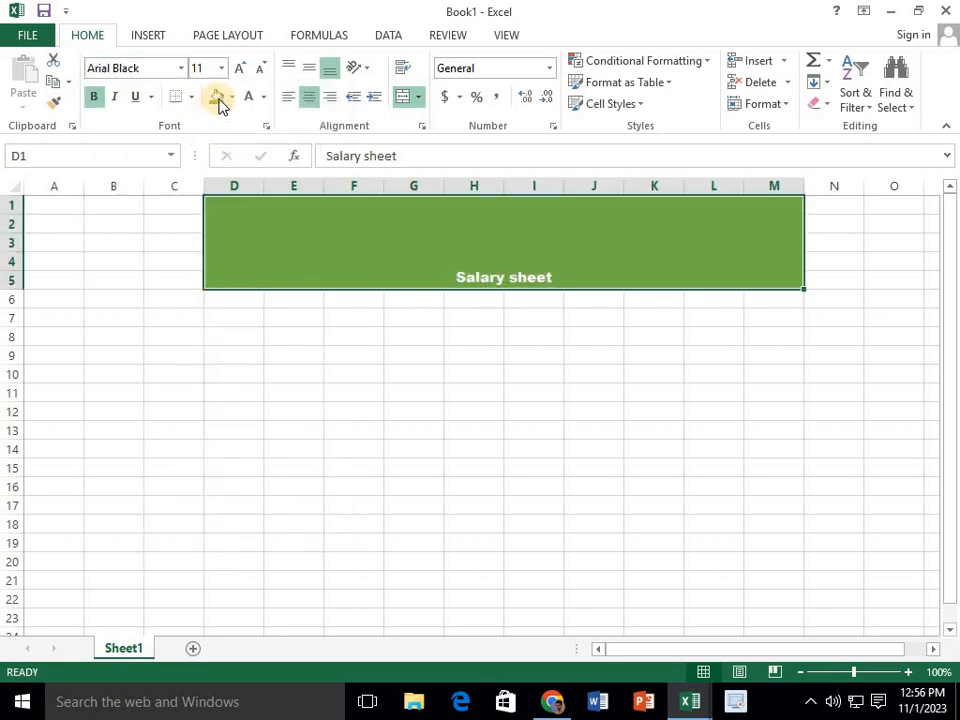
click(240, 69)
click(240, 69)
click(240, 69)
click(240, 69)
click(240, 69)
click(240, 69)
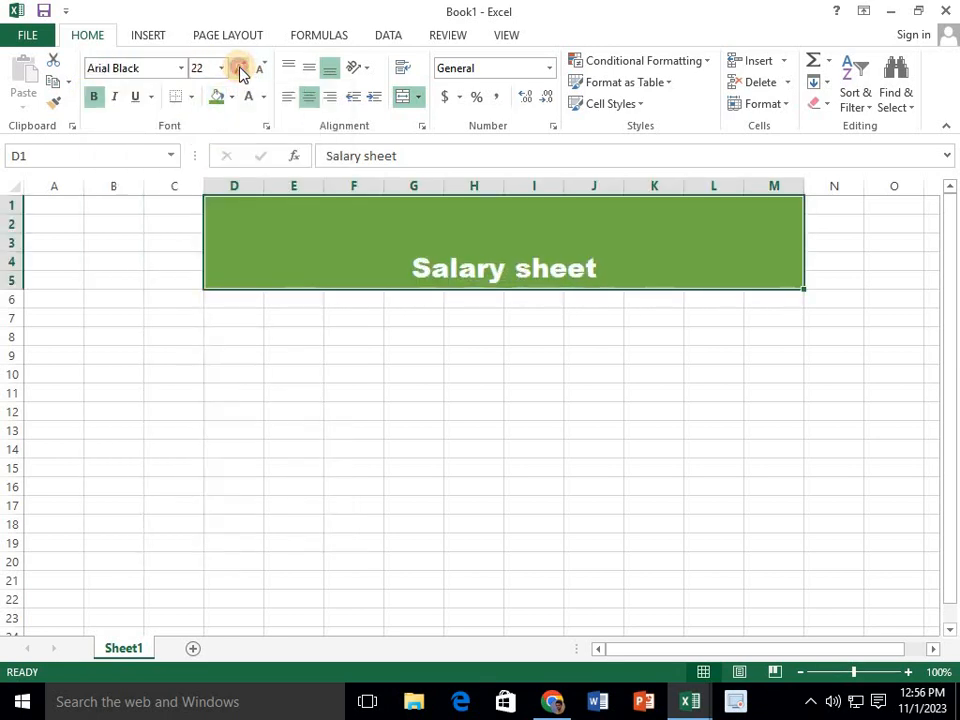
click(240, 69)
click(240, 69)
click(240, 69)
click(240, 69)
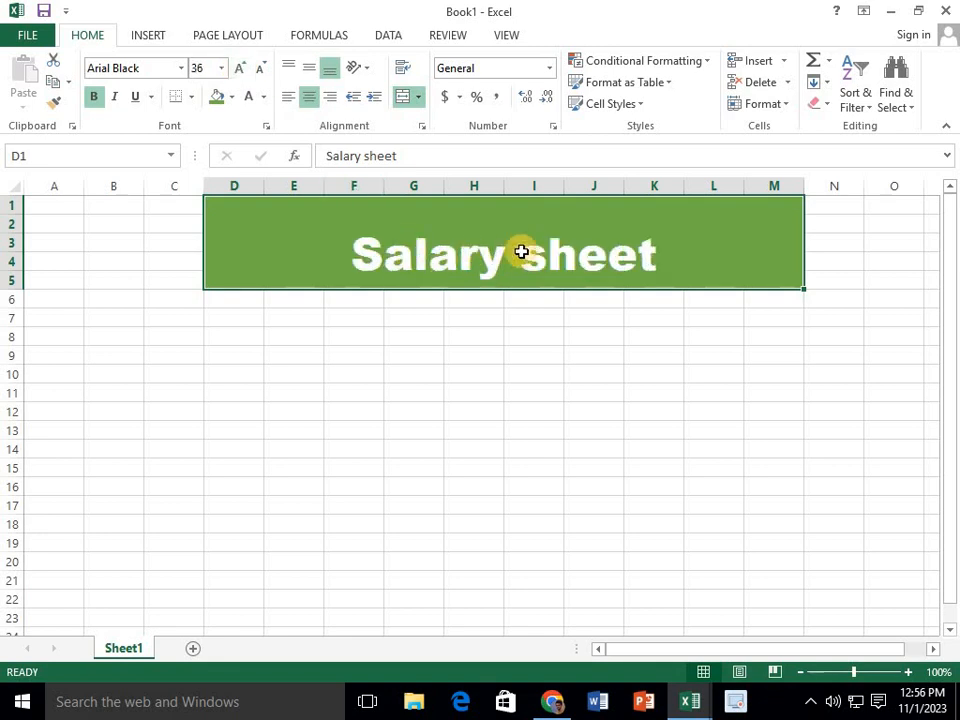
Capitalize the second word of the title so it reads "Salary Sheet"
double_click(535, 258)
key(BackSpace)
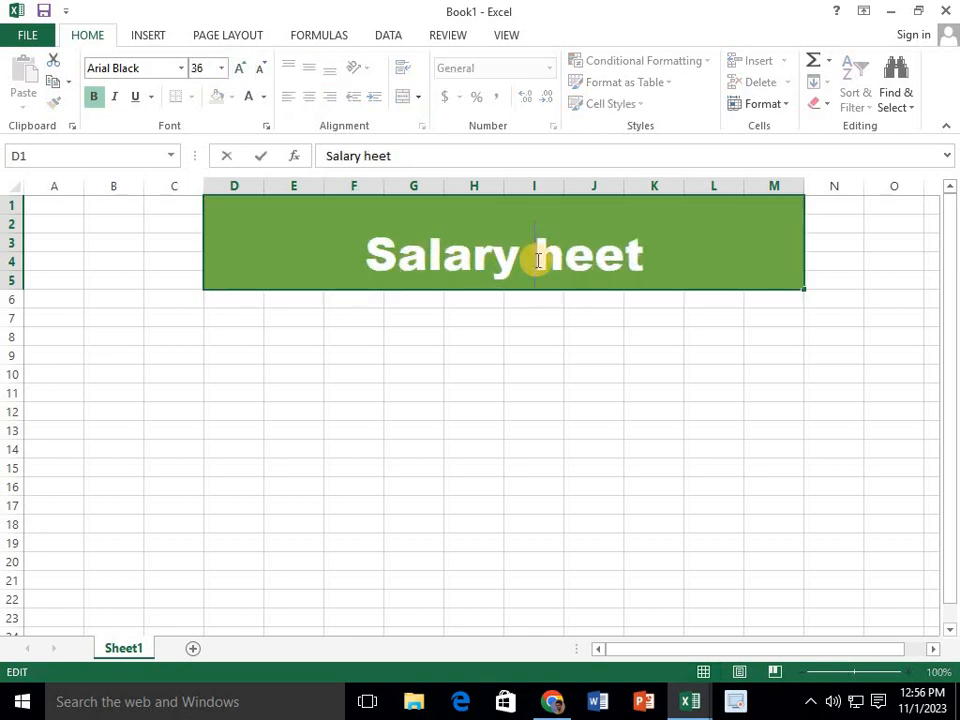
text(S)
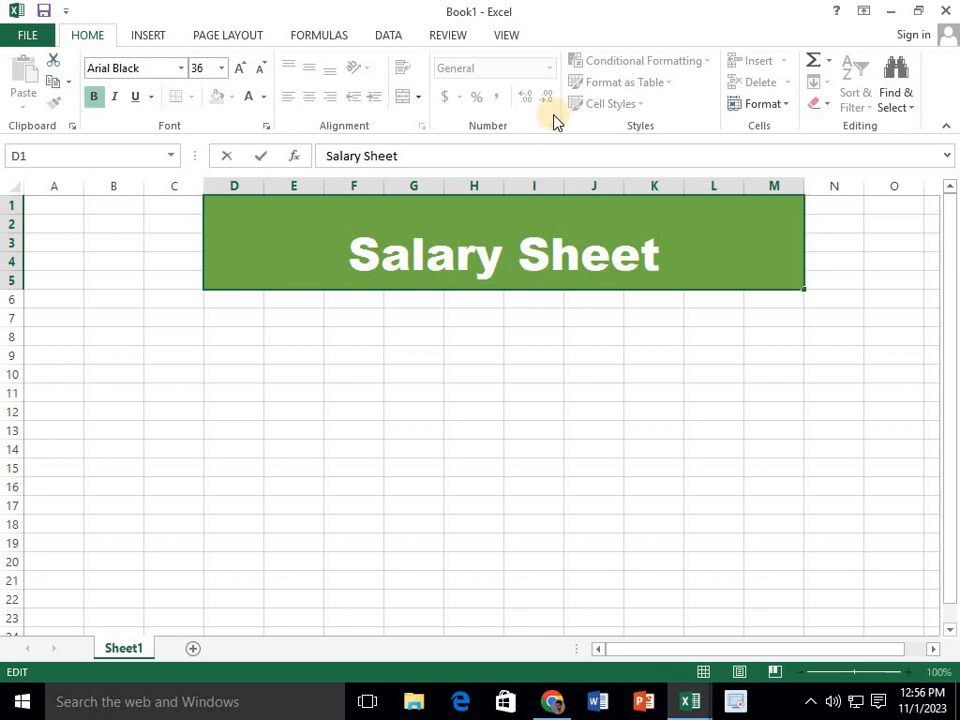
click(416, 334)
click(101, 385)
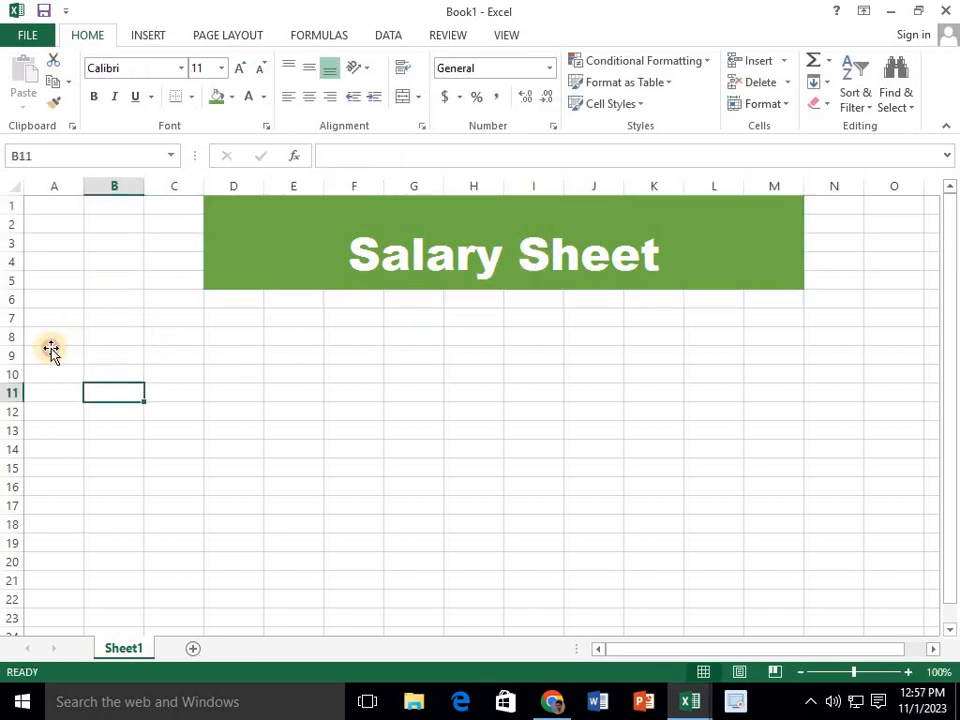
click(72, 354)
drag(52, 337, 184, 356)
drag(202, 355, 219, 354)
Enter the column heading "ID" in cell A9 and the first ID number, 1, in A10
click(52, 350)
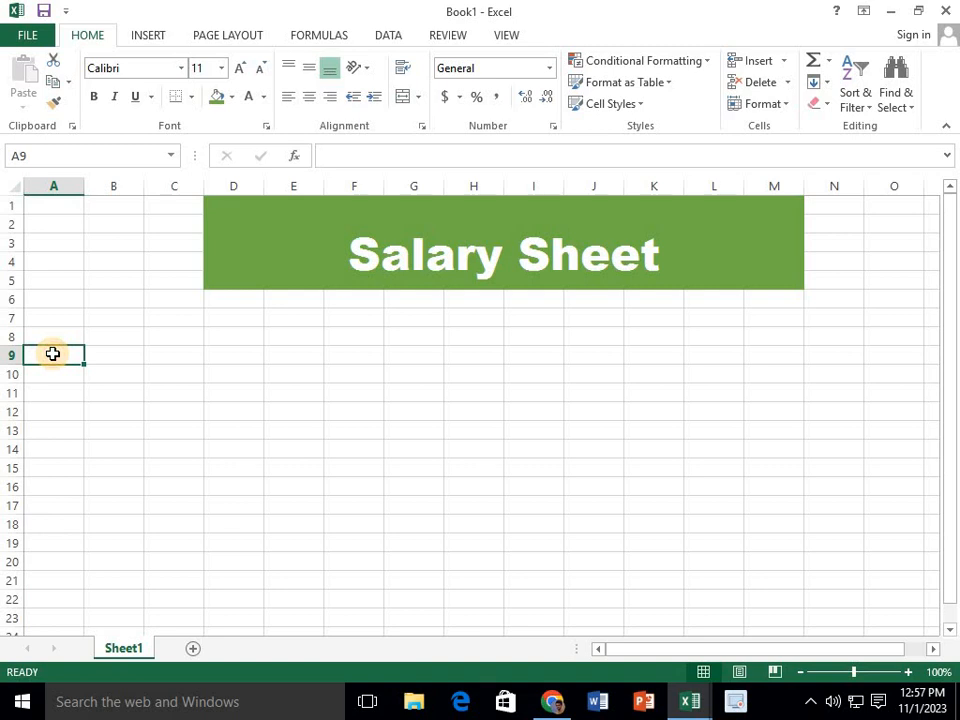
text(ID)
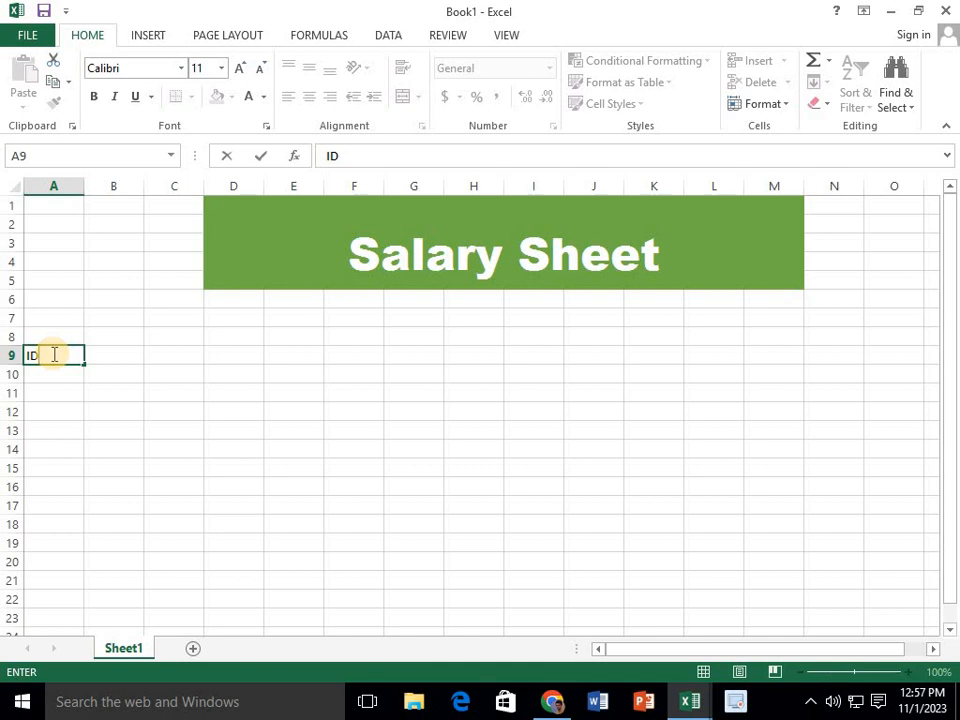
click(57, 374)
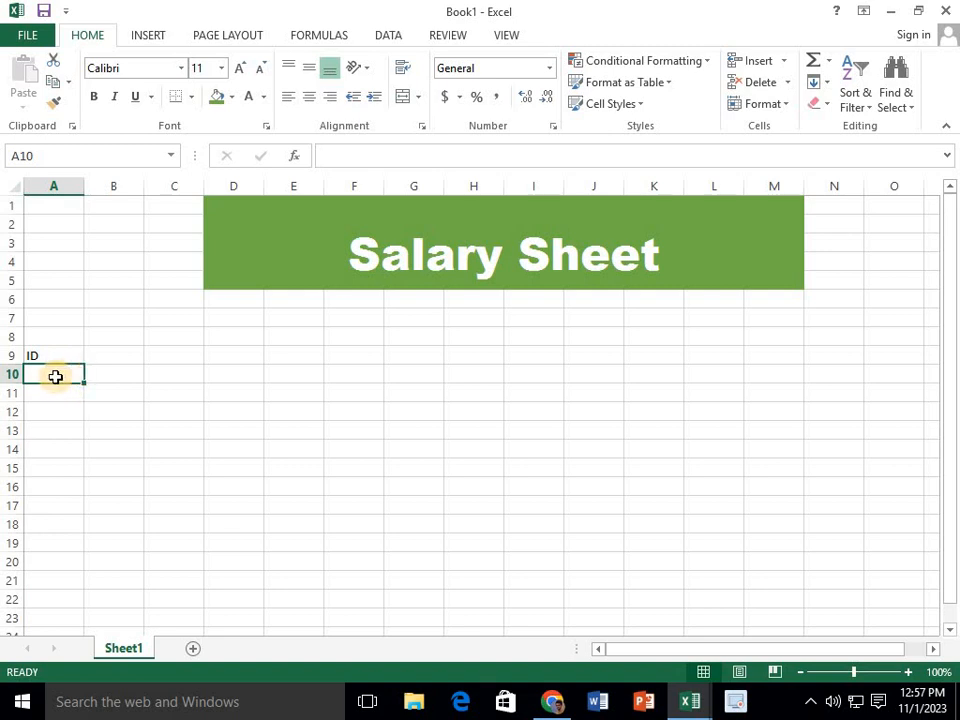
text(1)
key(Return)
Enter the ID numbers 2 and 3 in cells A11 and A12
text(2)
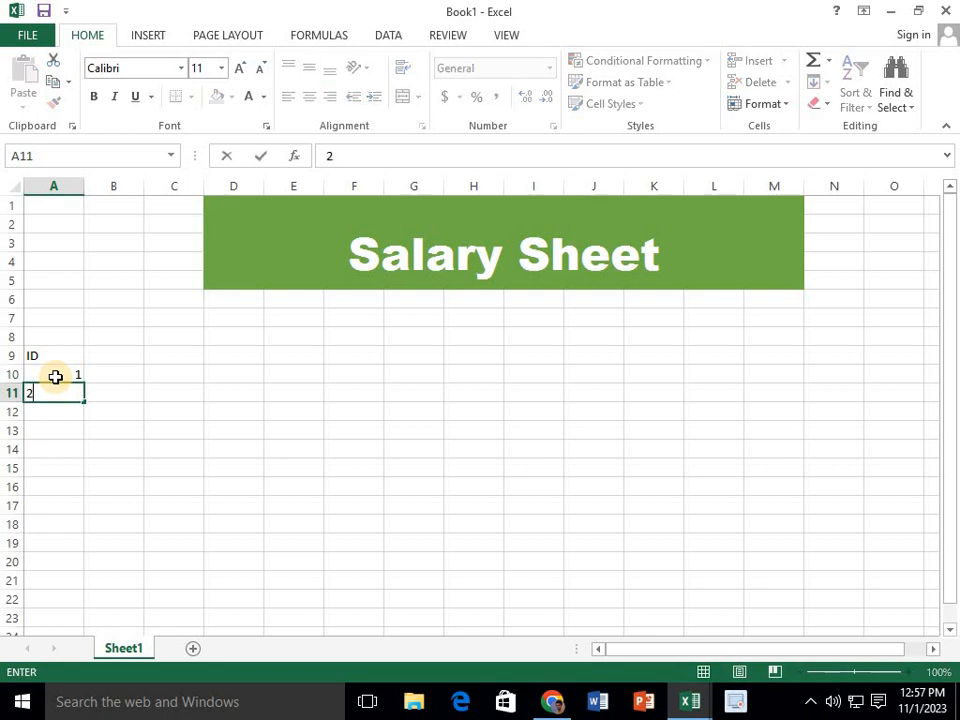
key(Return)
text(3)
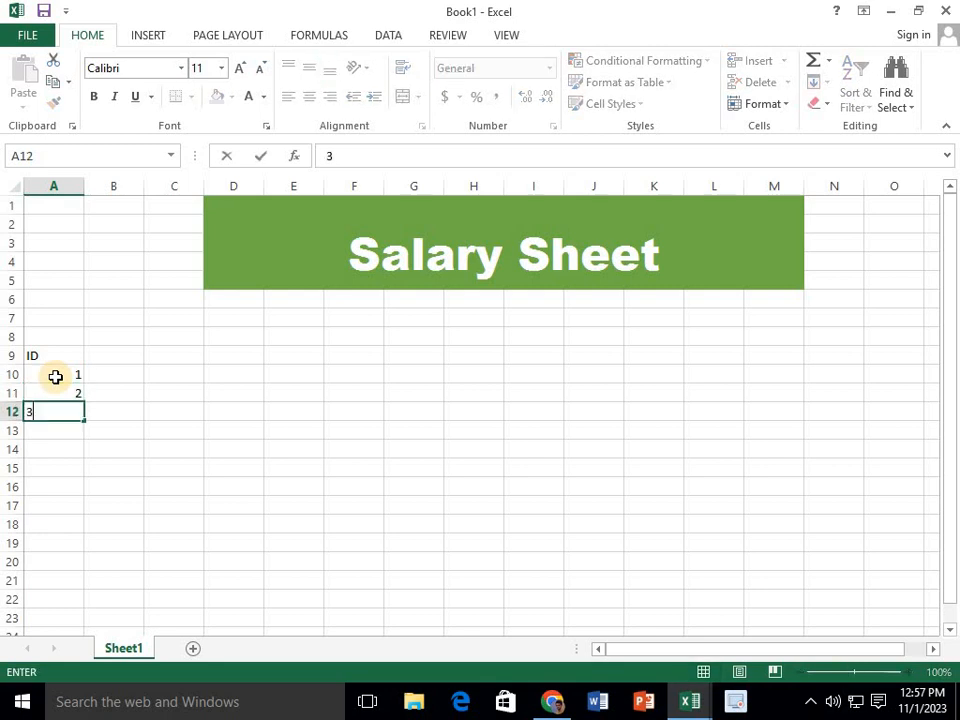
key(Return)
Clear the ID numbers from cells A11:A12
click(55, 375)
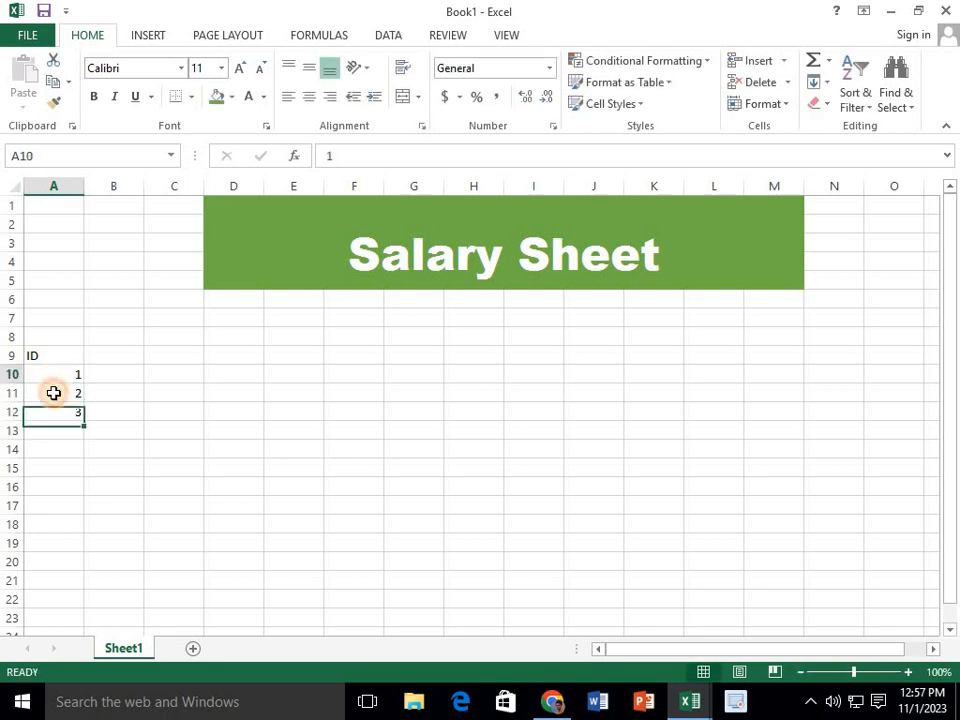
drag(54, 393, 57, 408)
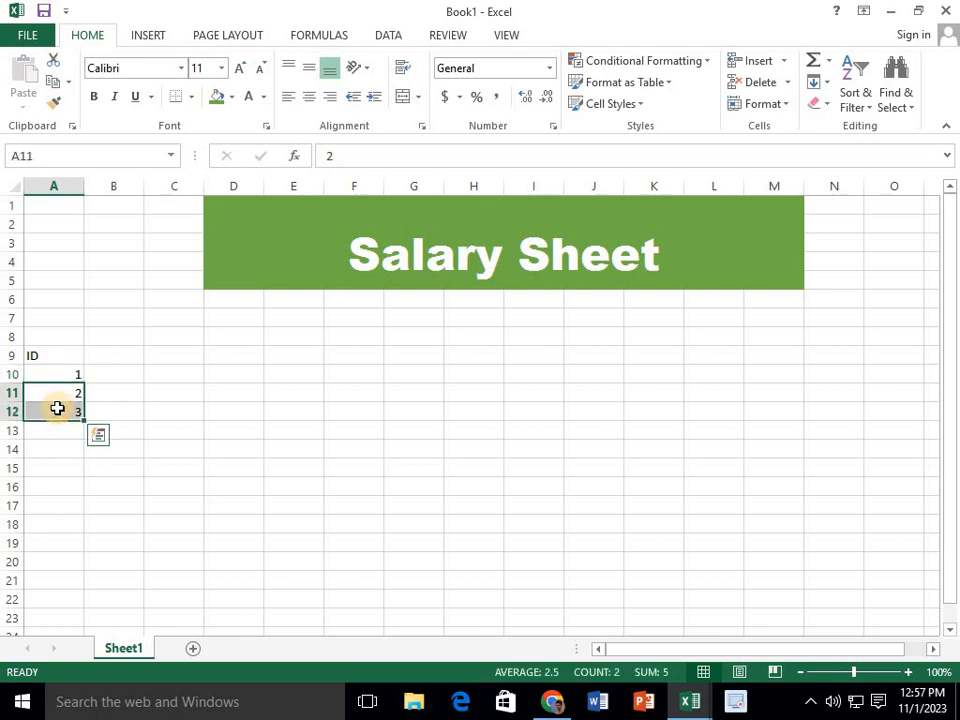
key(Delete)
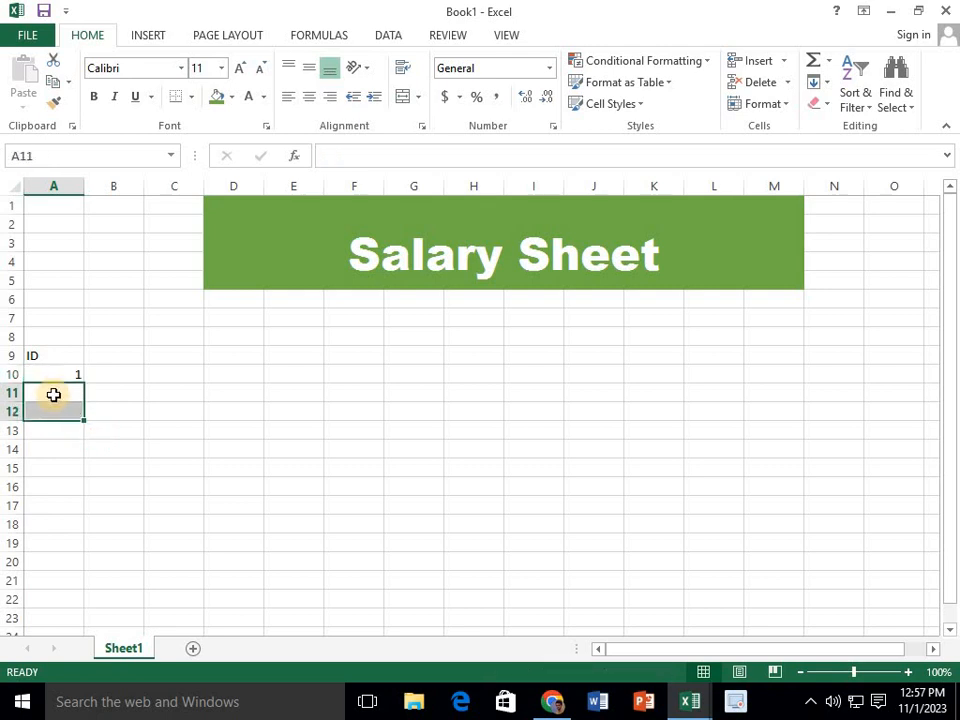
Extend the ID in A10 as a consecutive series from 1 to 5 down to A14
click(56, 386)
click(62, 378)
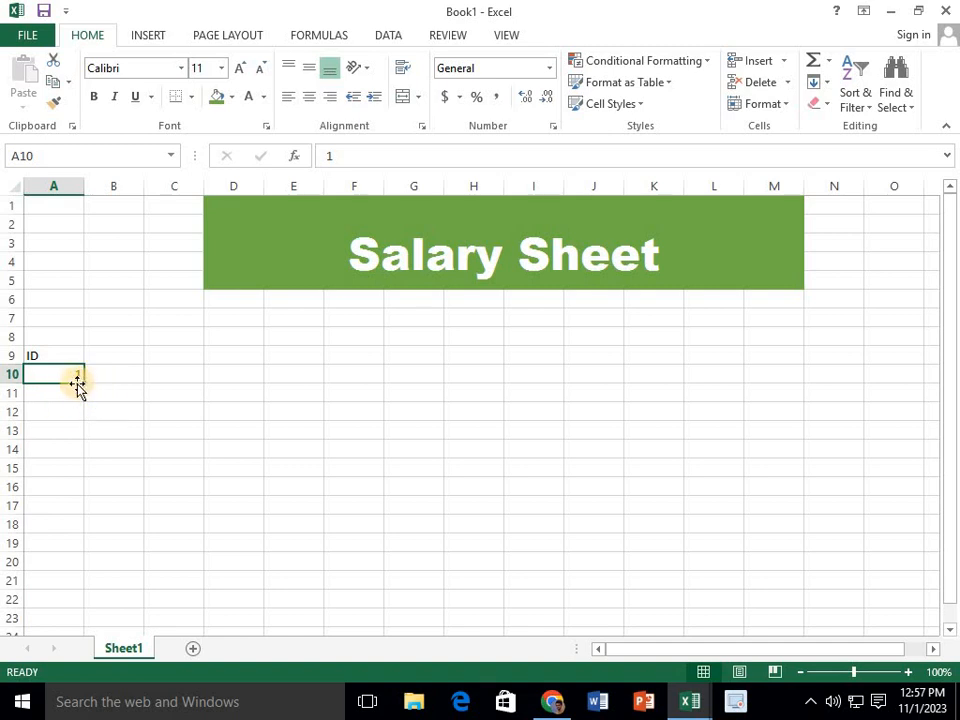
drag(87, 383, 88, 456)
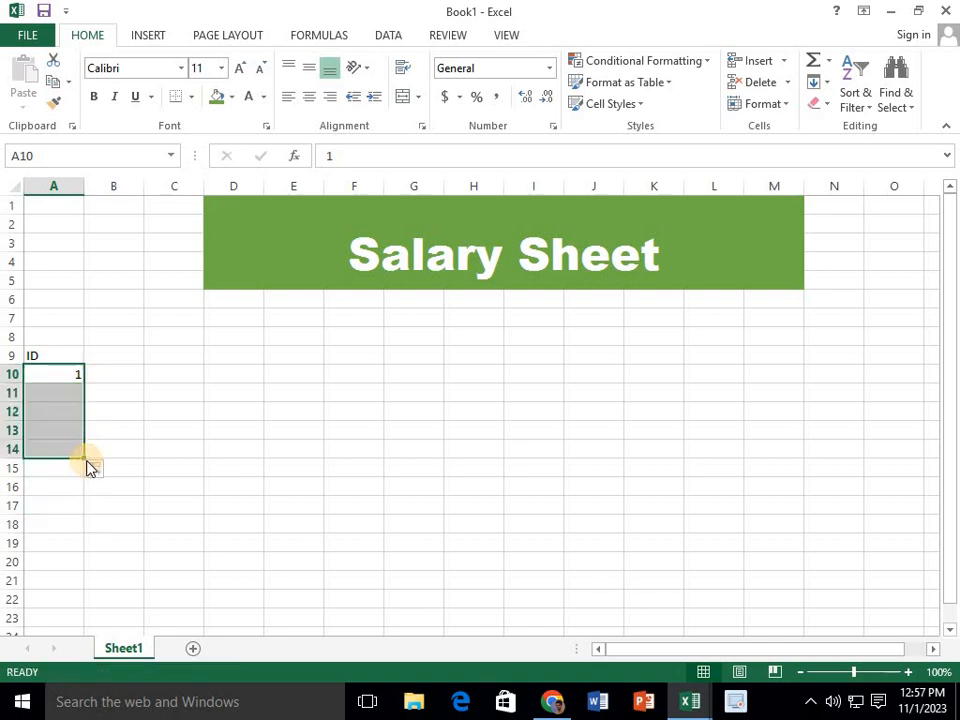
Enter the column heading "Name" in cell B9
click(118, 362)
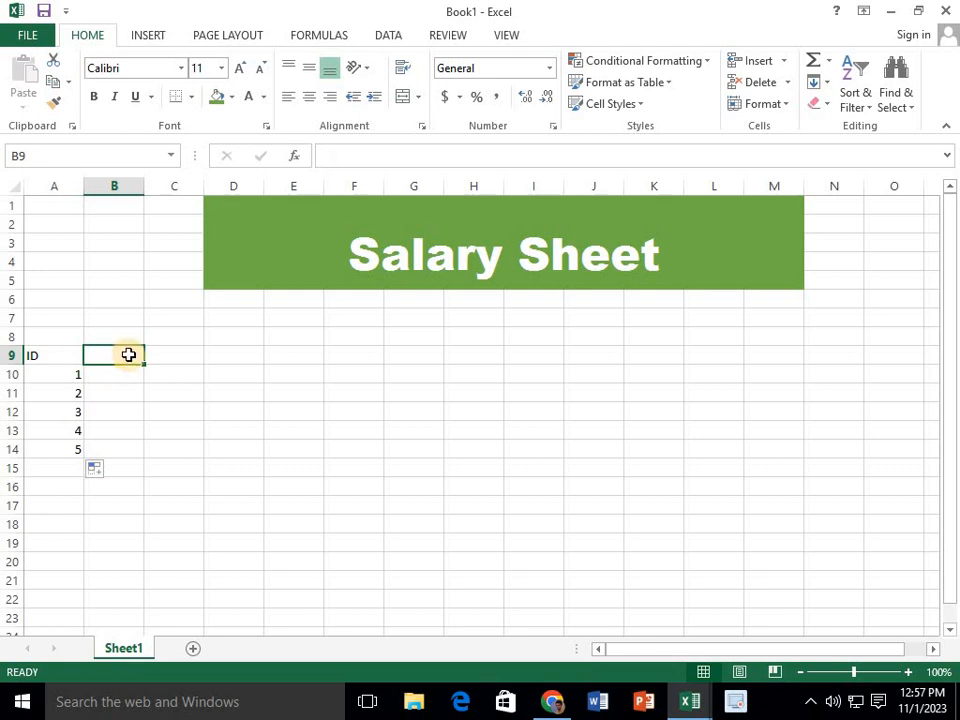
text(Na)
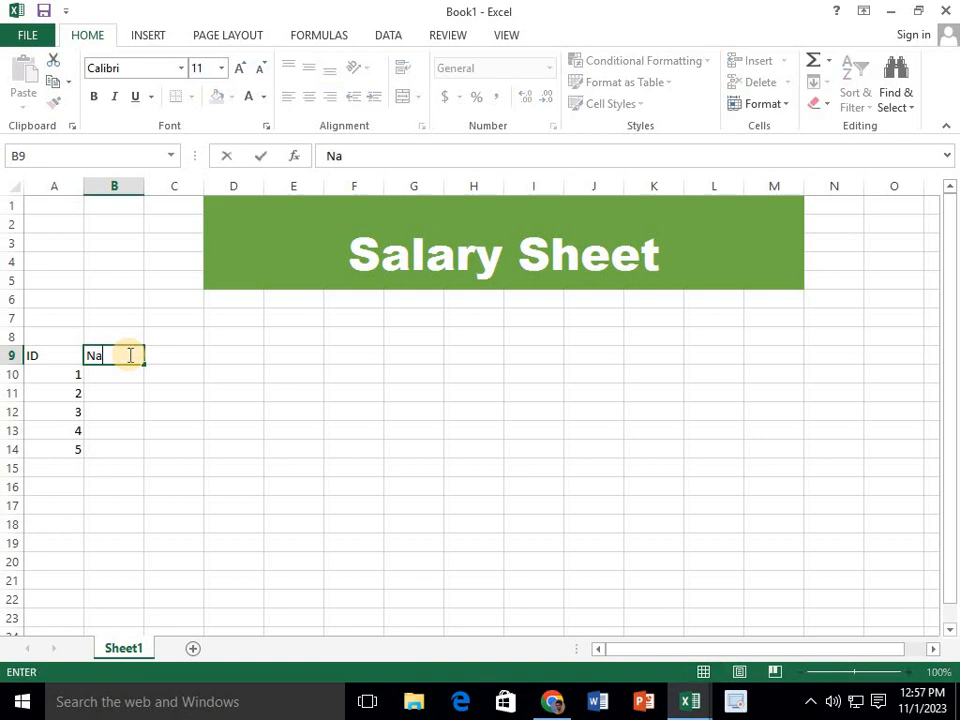
text(me)
key(Return)
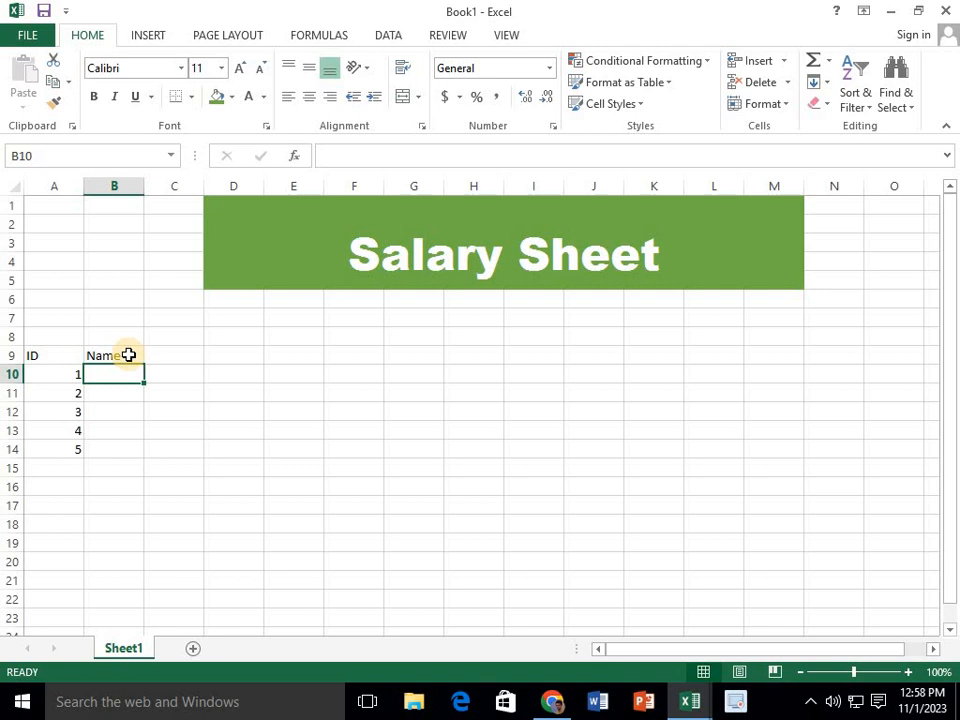
Enter the five employees' first names in cells B10:B14, one beside each ID number
text(Sam)
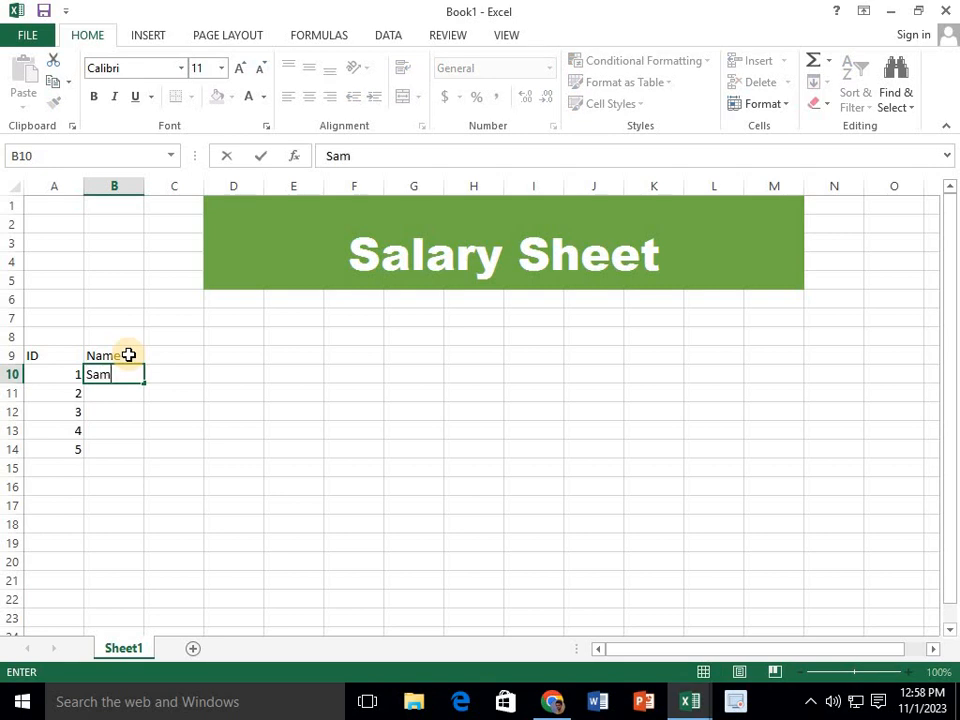
text(eer)
key(Return)
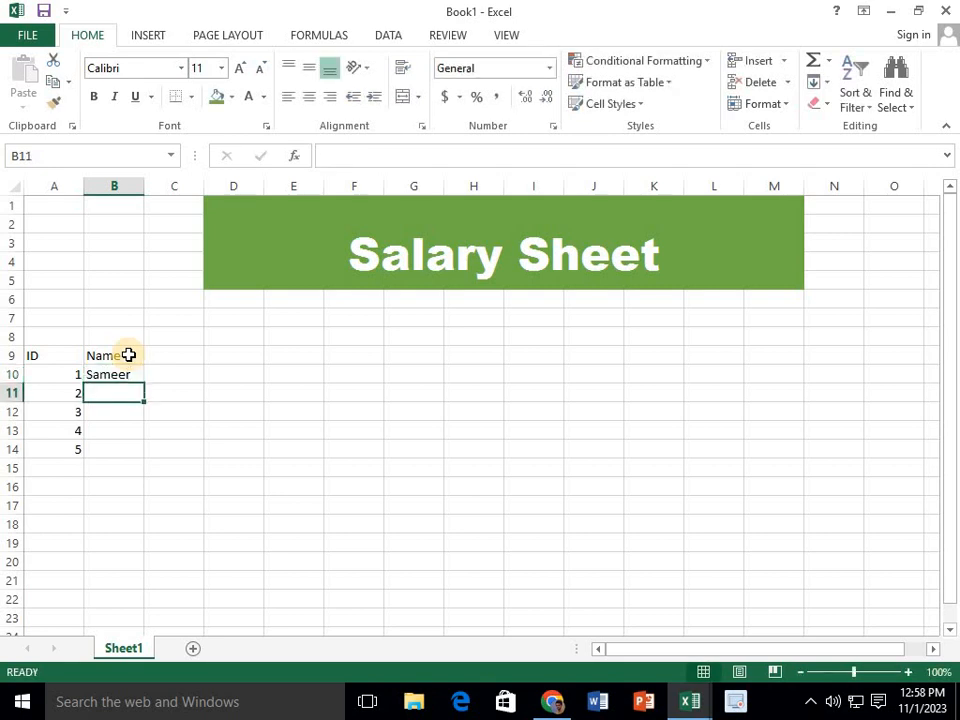
text(Re)
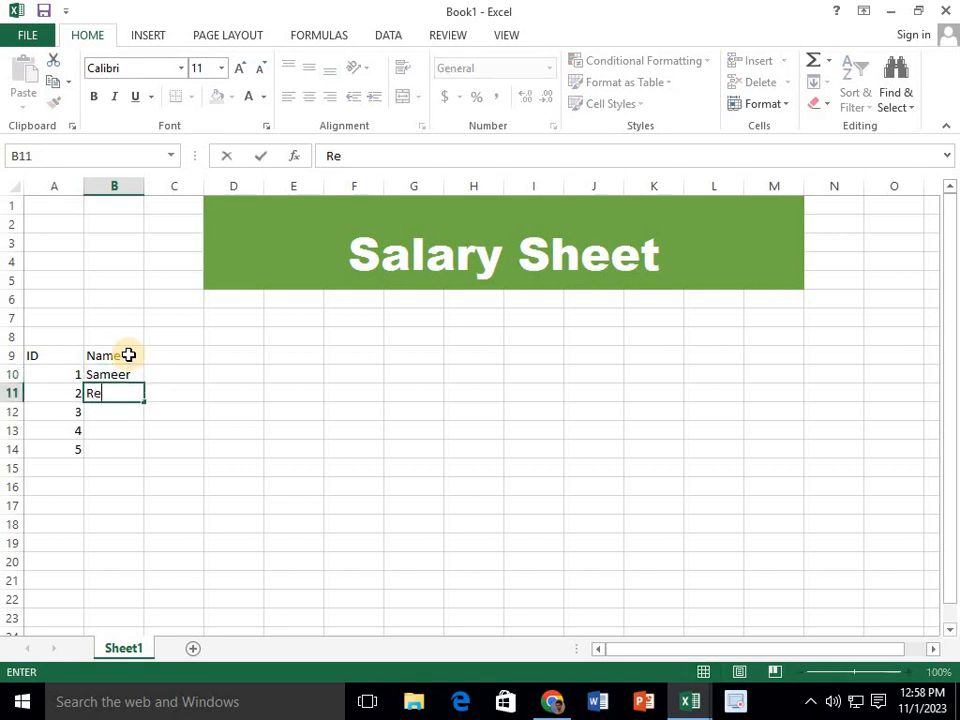
text(han)
key(Return)
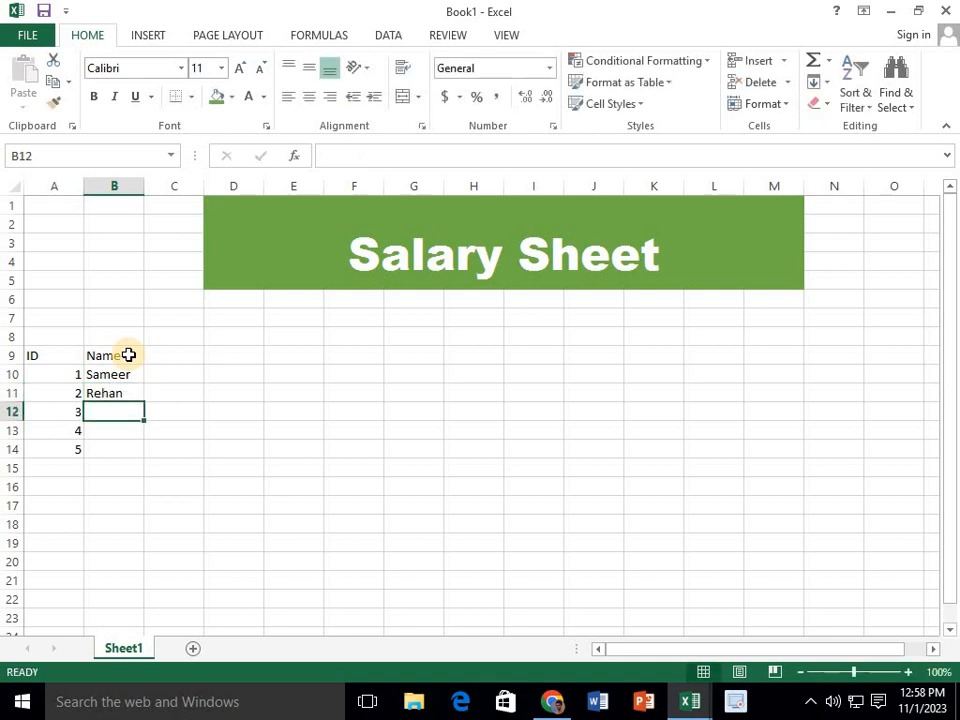
text(B)
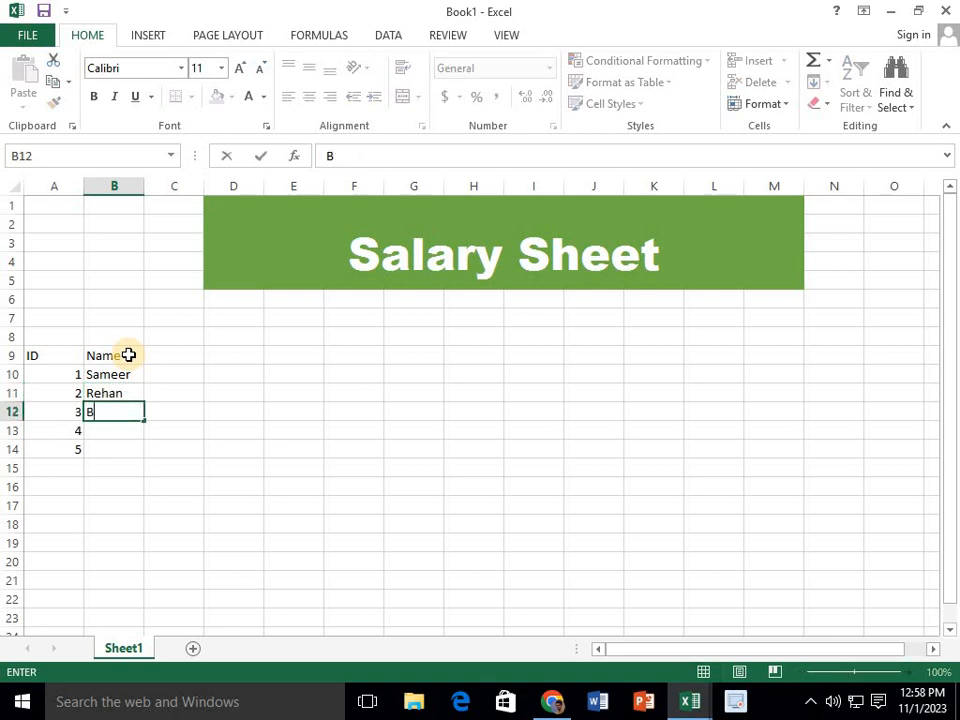
text(ilal)
key(Return)
text(J)
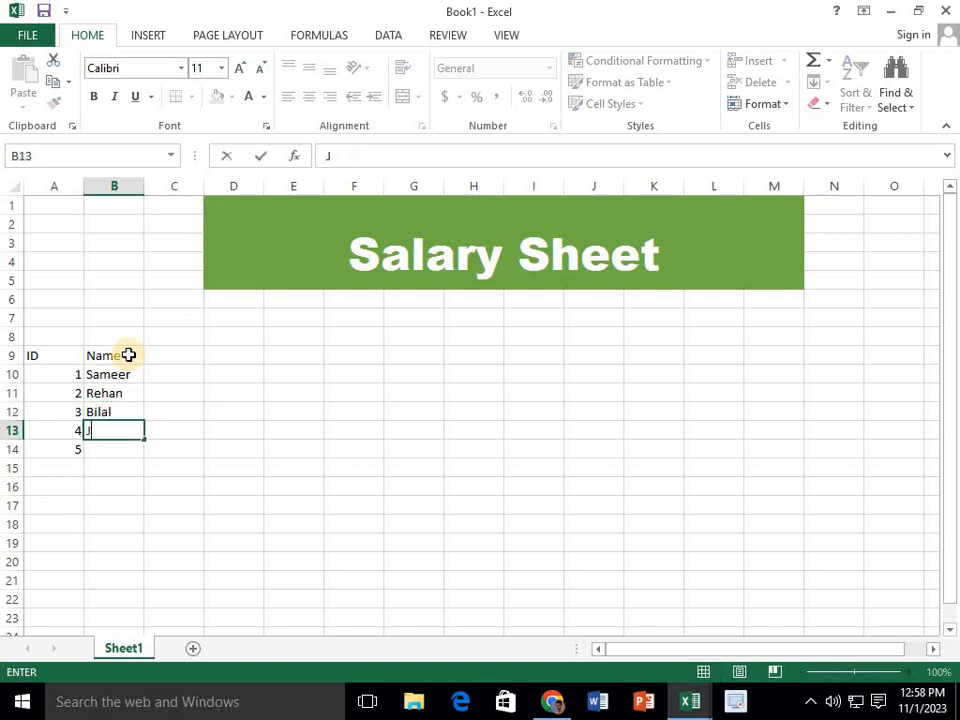
text(ibran)
key(Return)
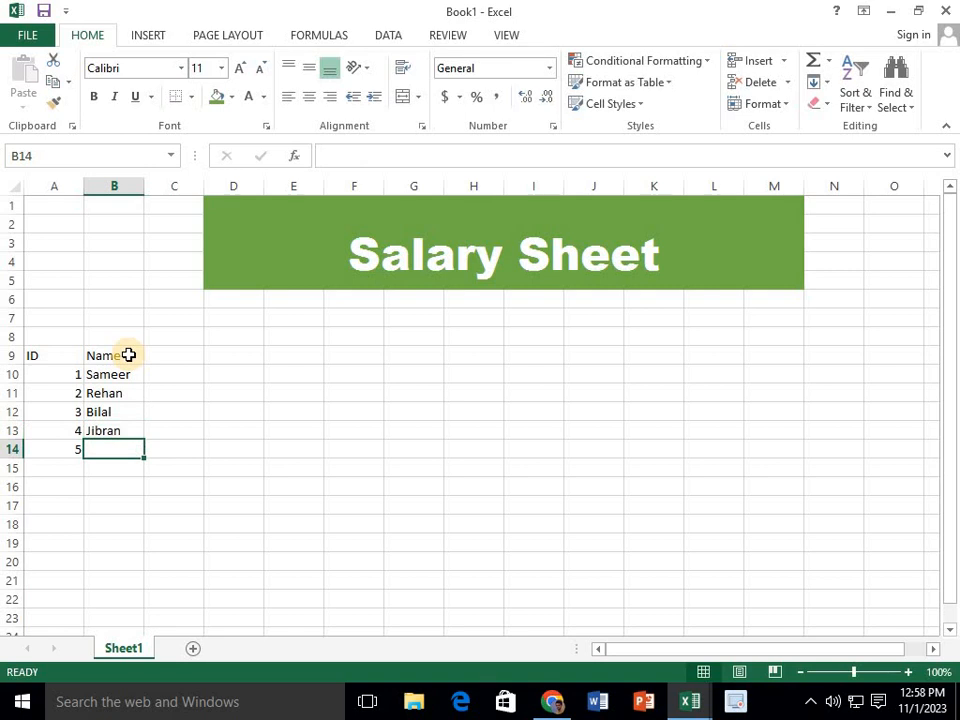
text(Tai)
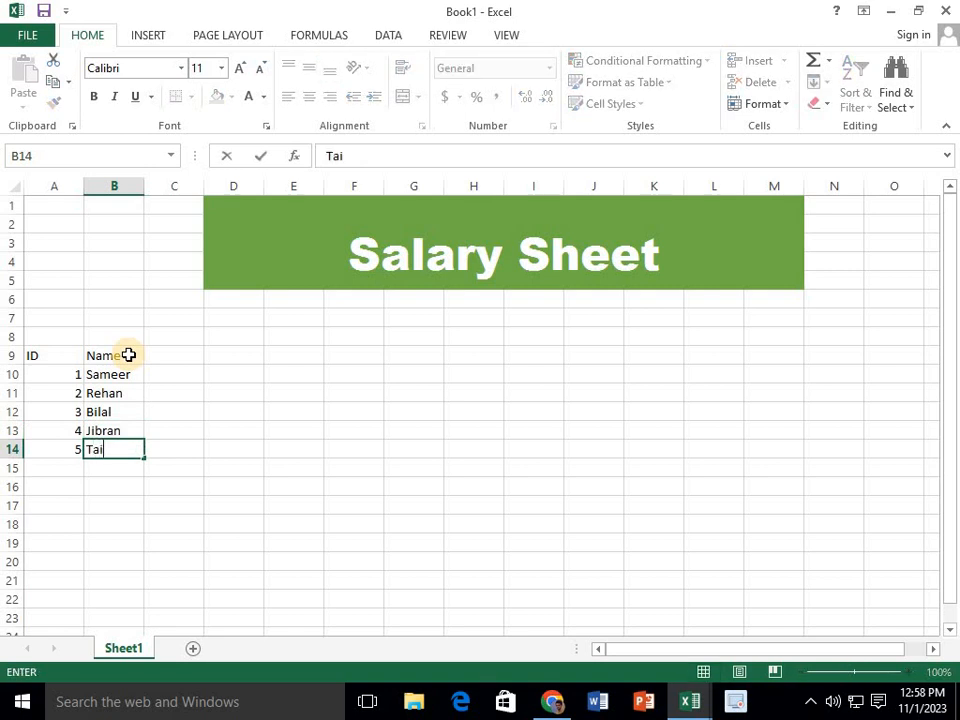
text(moor)
Enter the column heading "Post" in cell C9
click(156, 358)
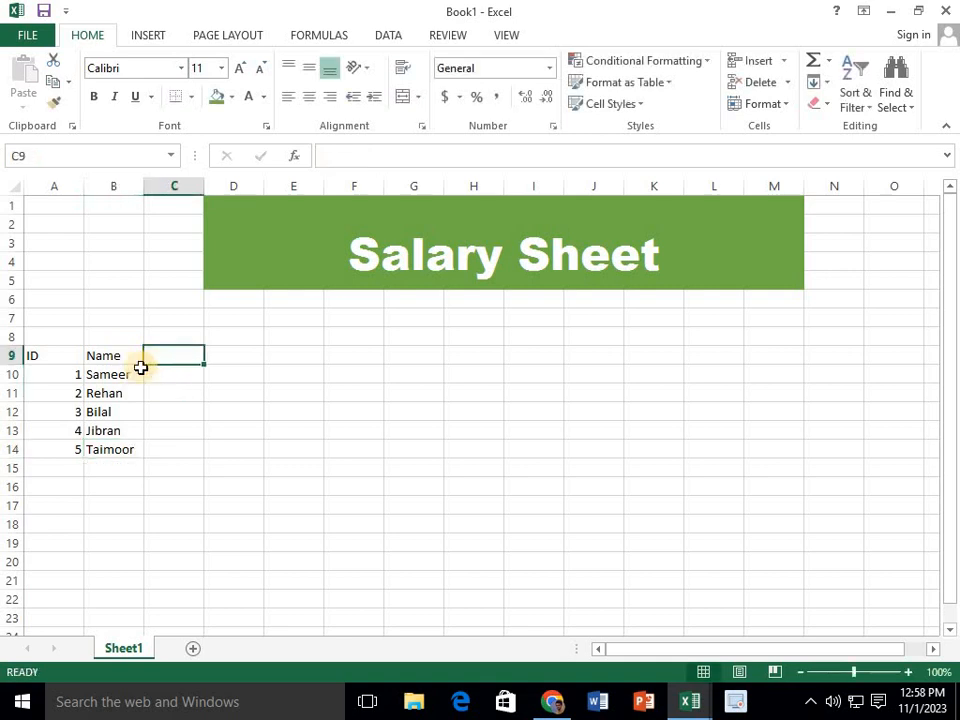
text(Po)
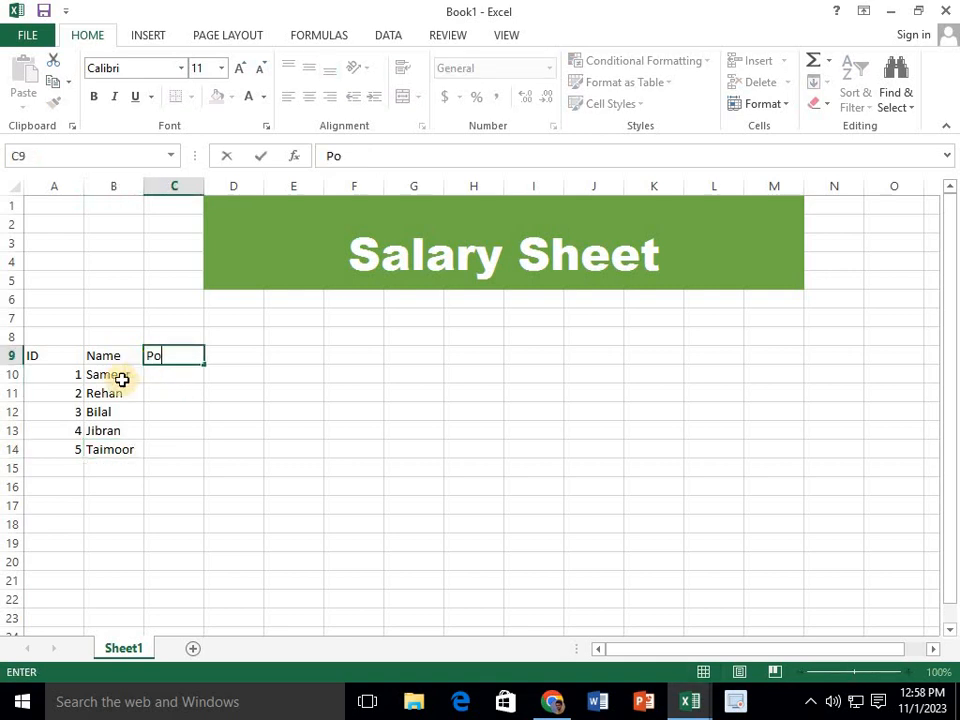
text(st)
Enter the posts Manager, Ass. Manager, Superviser, Staff and Helper in cells C10:C14
click(175, 385)
click(173, 377)
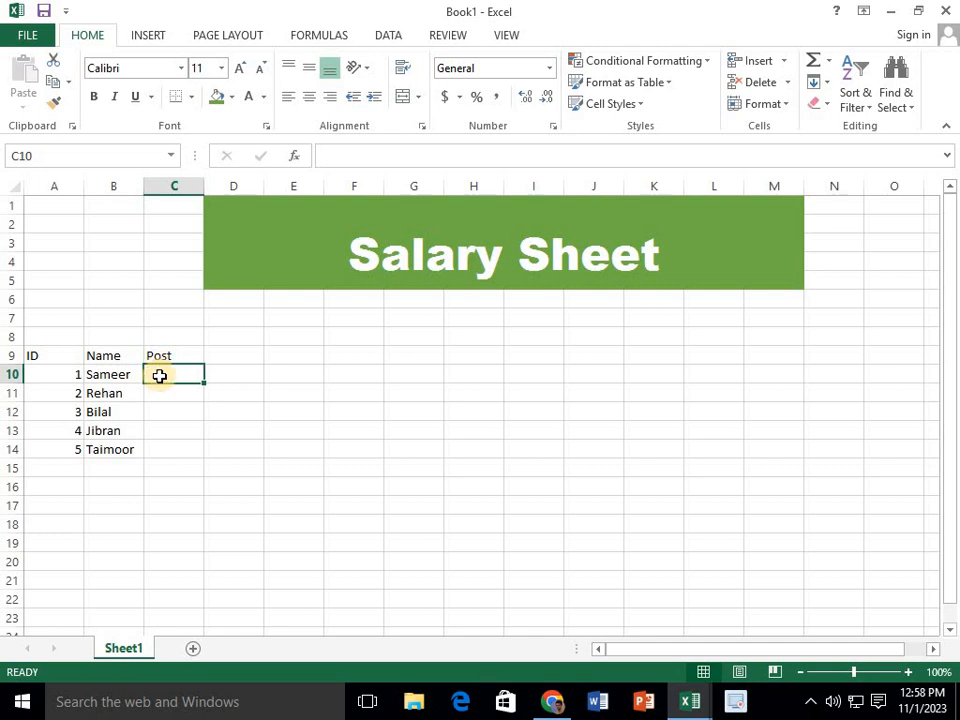
text(C)
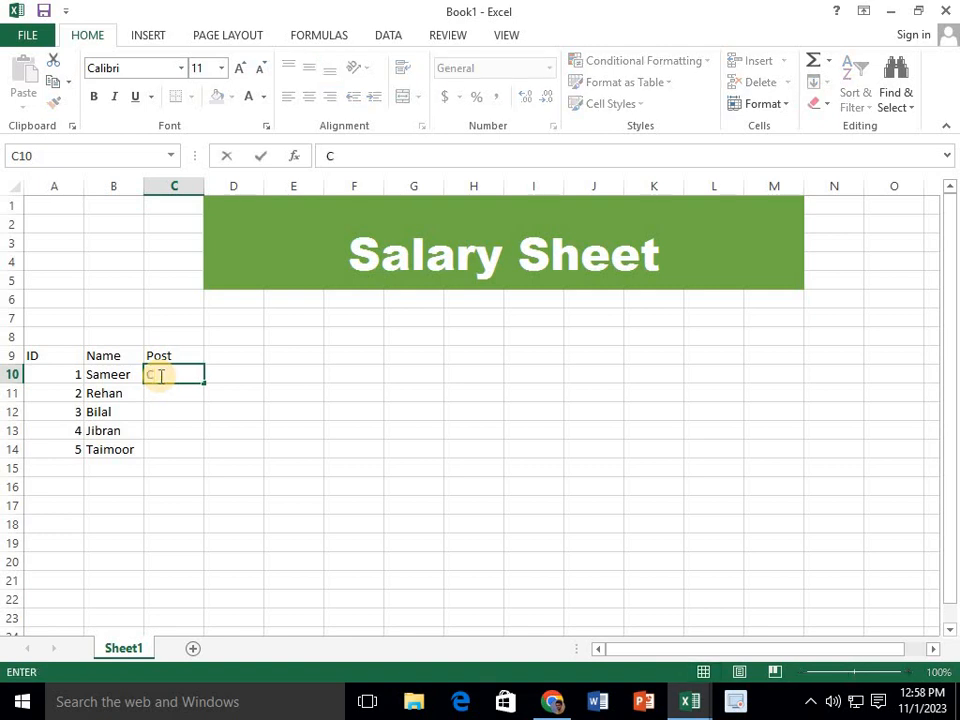
key(BackSpace)
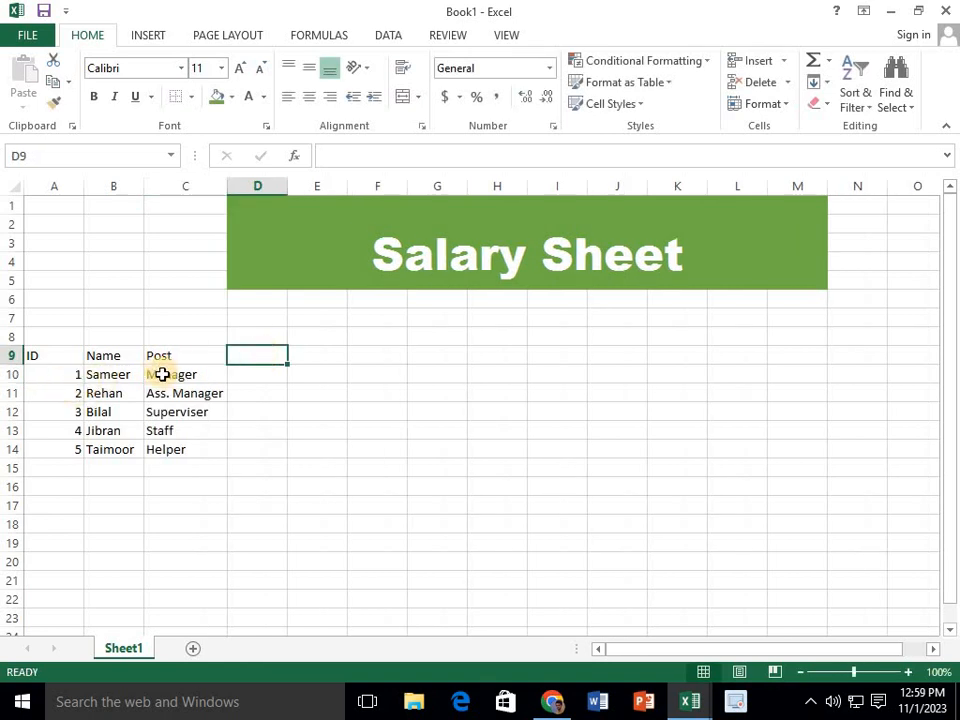
Review each employee's name in column B against the assigned post in cells C10:C14
click(107, 377)
click(176, 377)
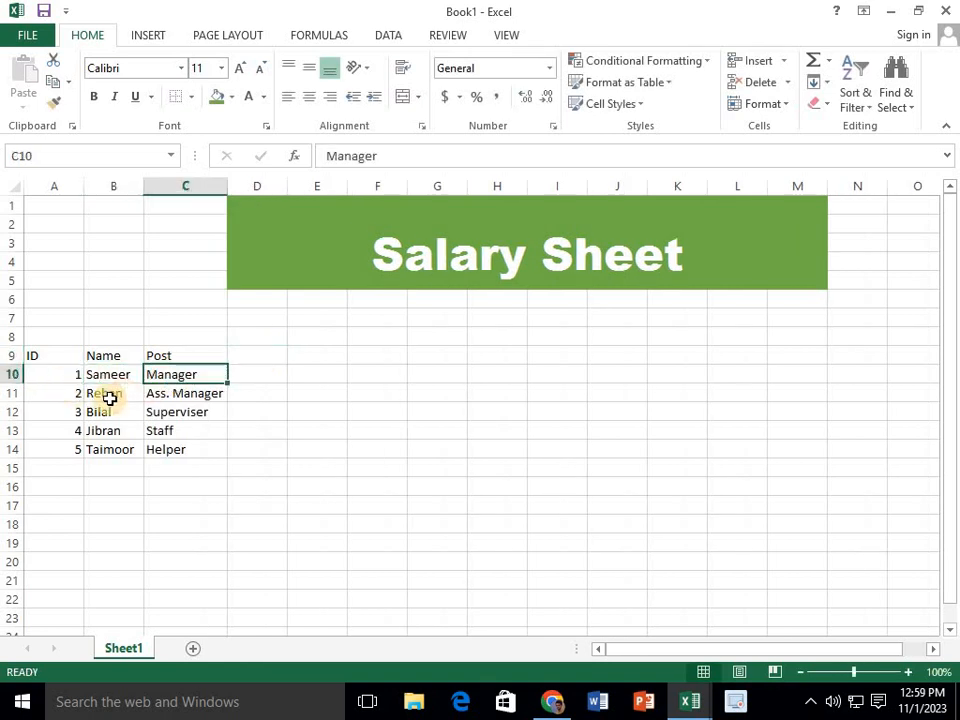
click(107, 398)
click(168, 397)
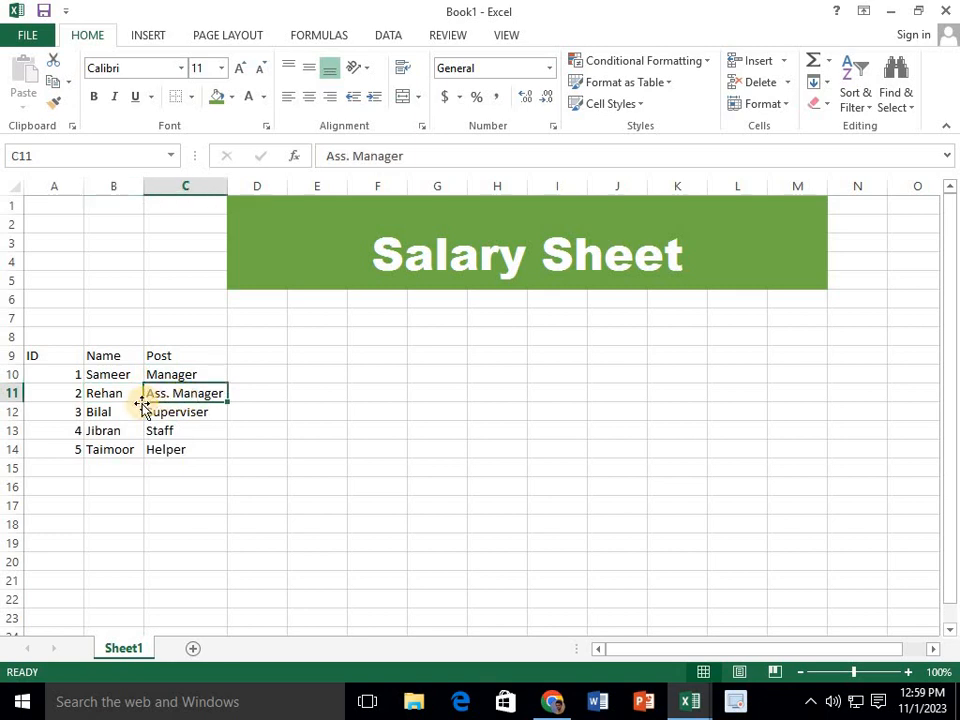
click(102, 411)
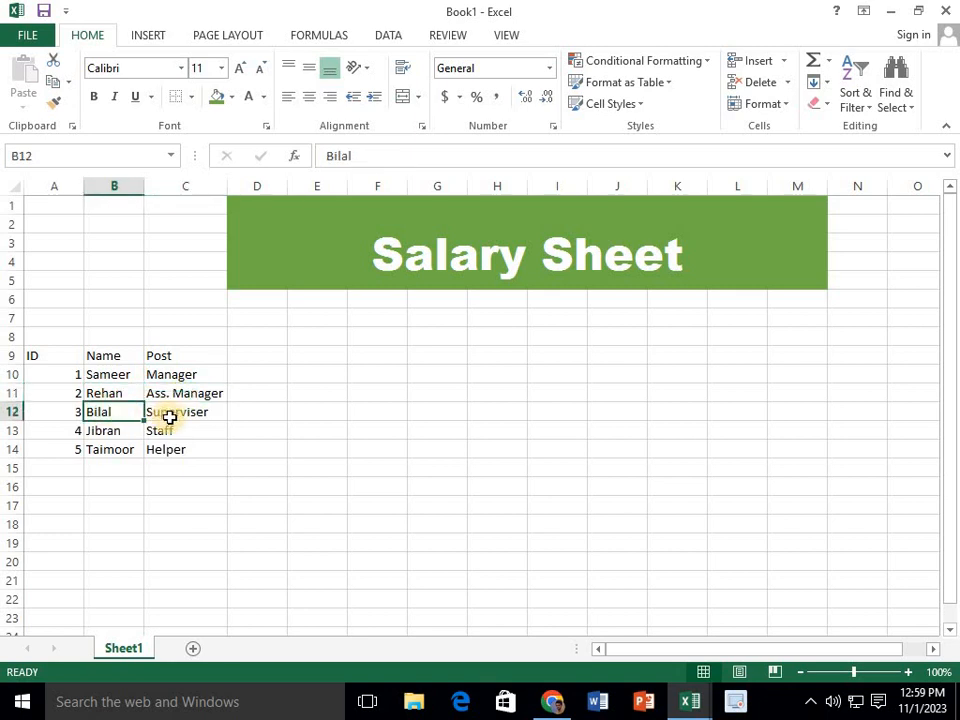
click(172, 415)
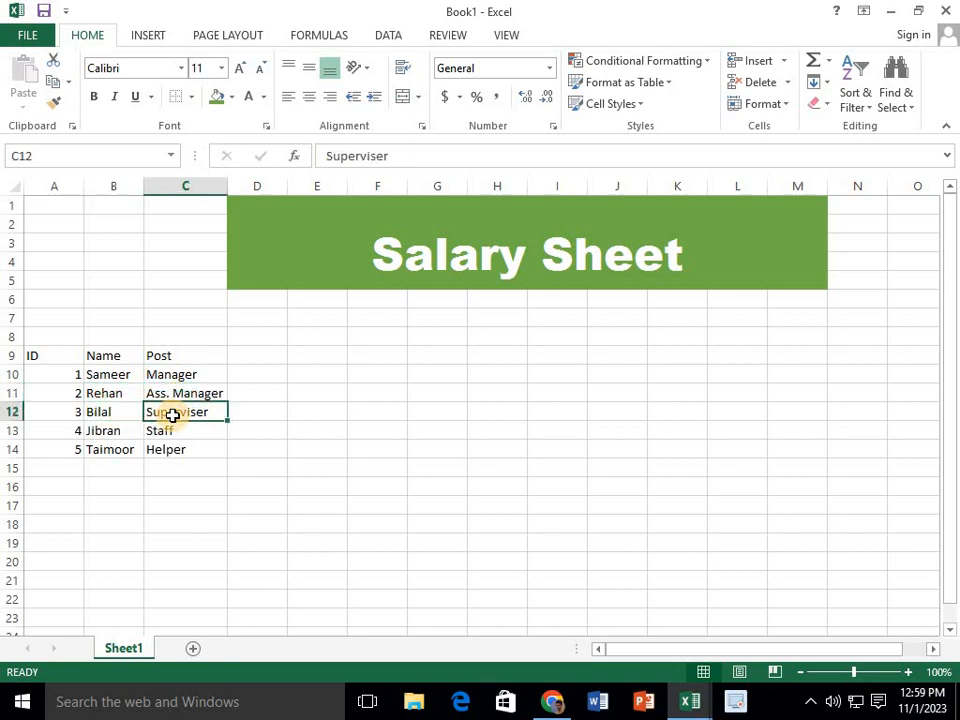
click(105, 431)
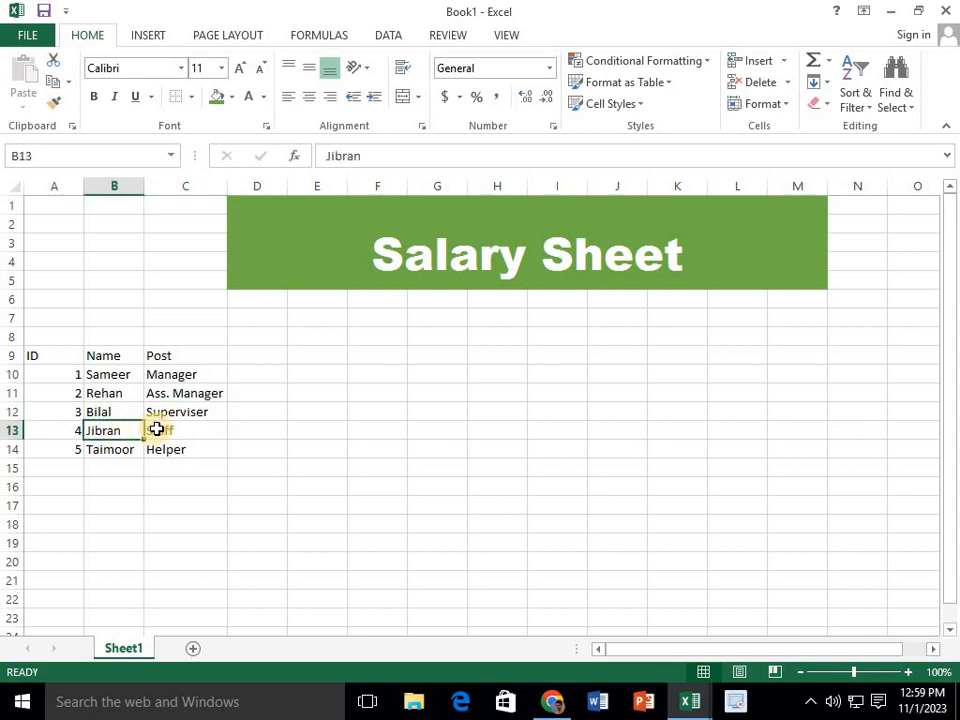
click(156, 429)
click(125, 449)
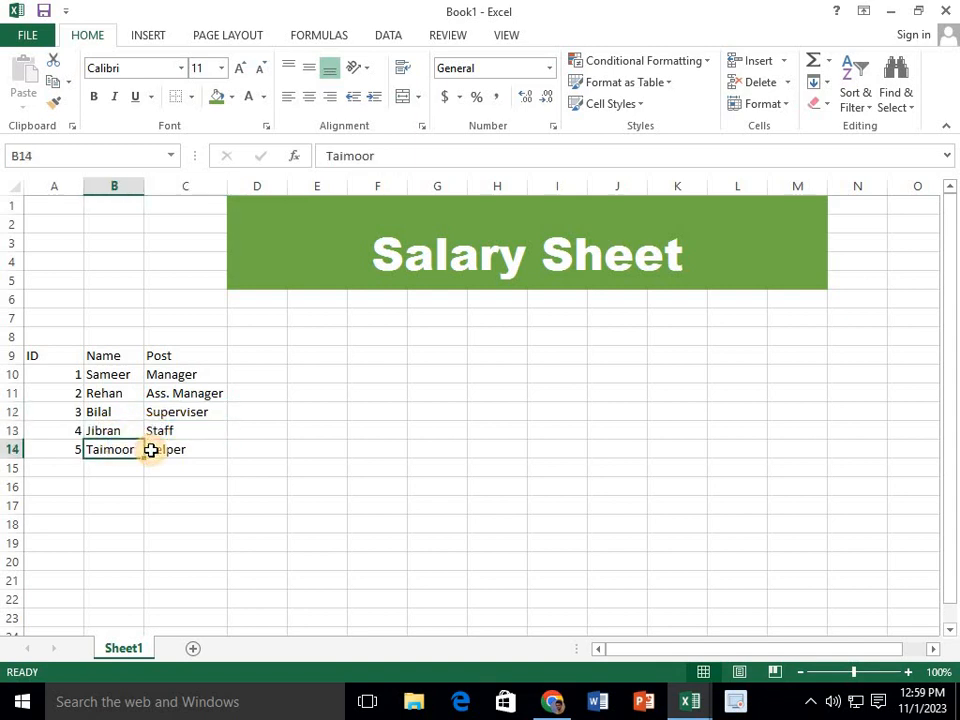
click(151, 450)
drag(171, 377, 175, 452)
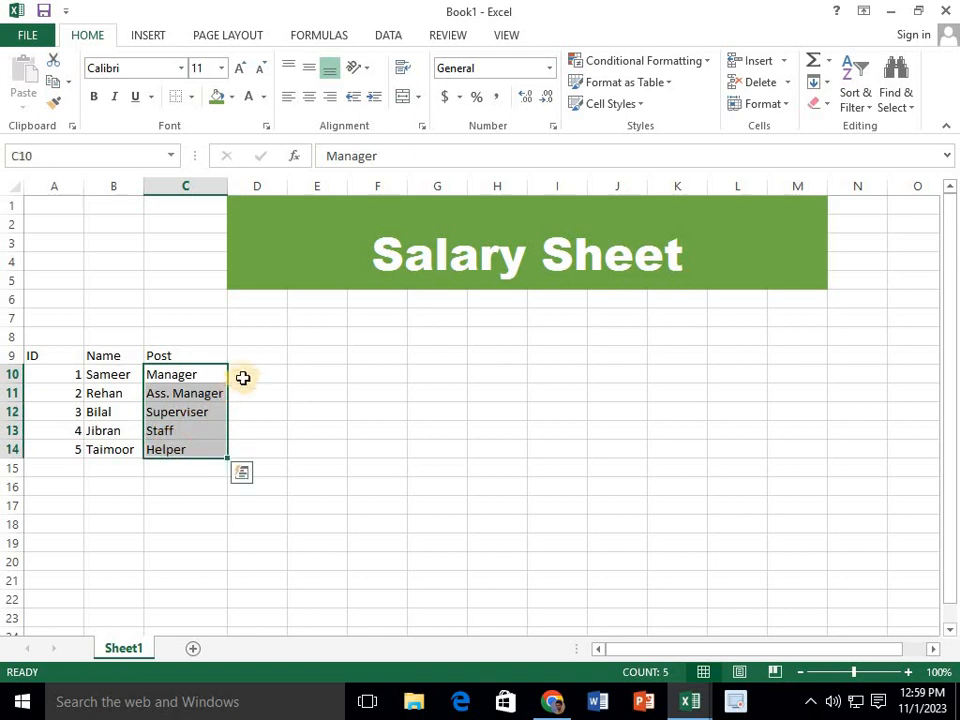
Enter the column heading "Salary" in cell D9
click(243, 378)
click(251, 358)
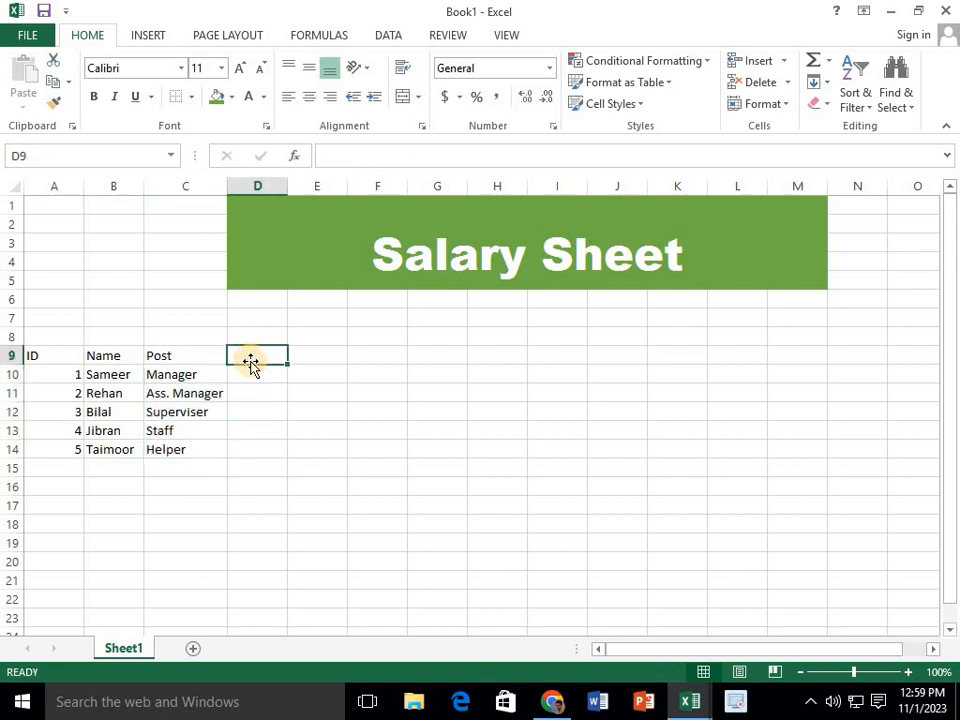
text(Sa)
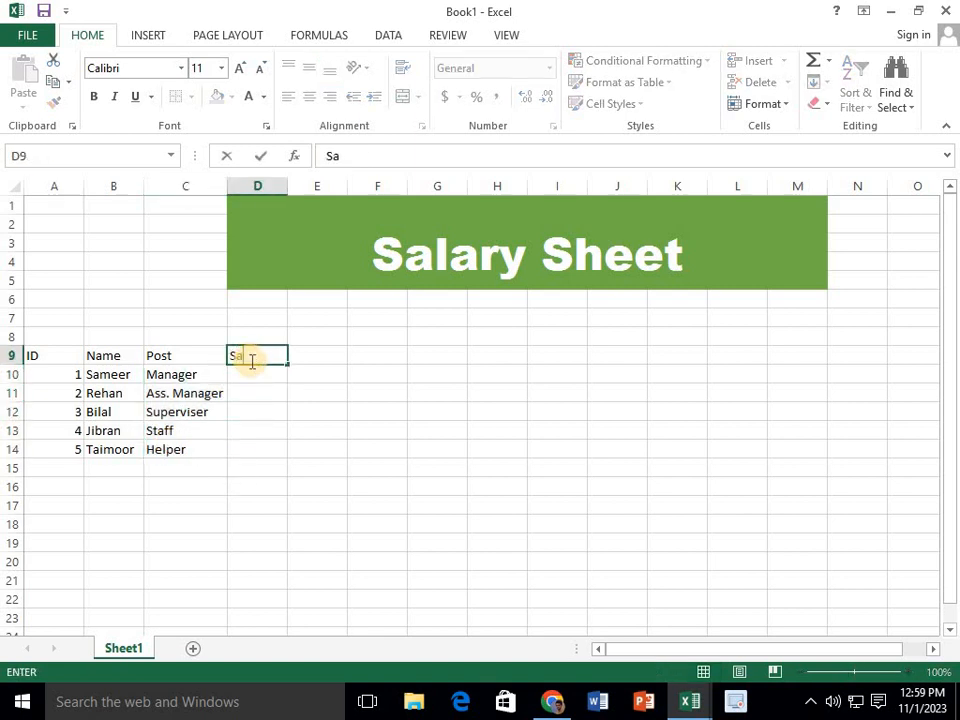
text(lary)
key(Return)
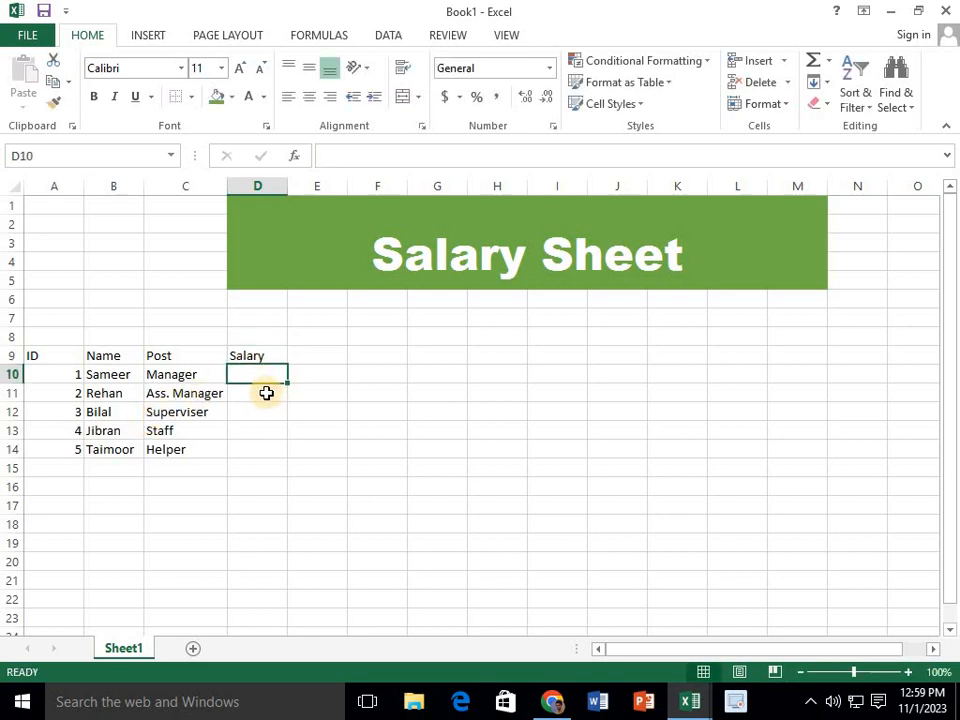
click(122, 374)
click(176, 371)
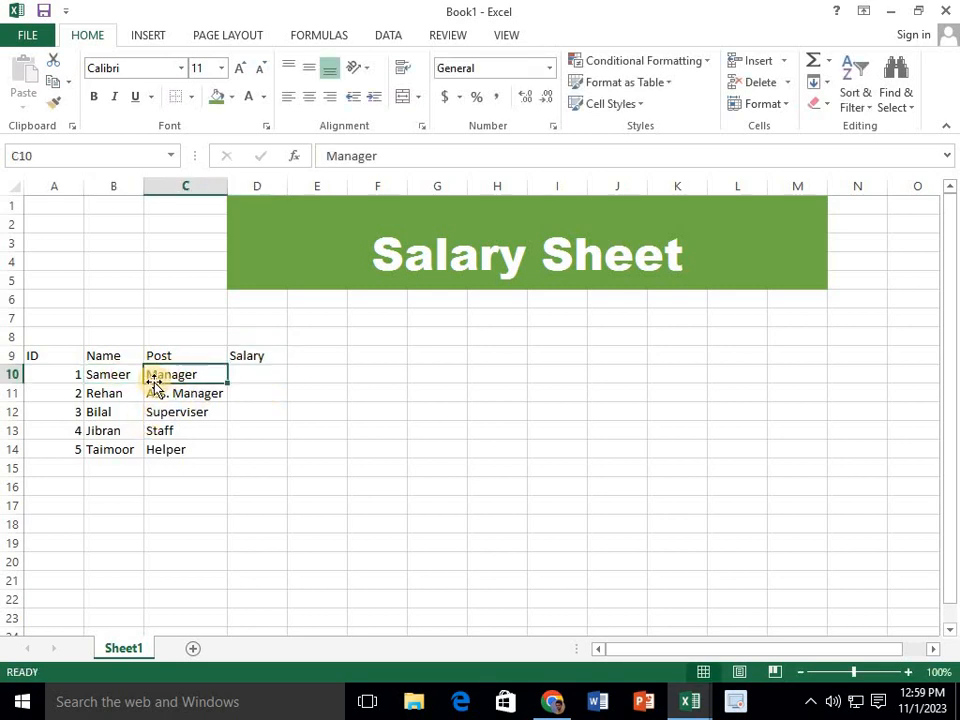
click(256, 372)
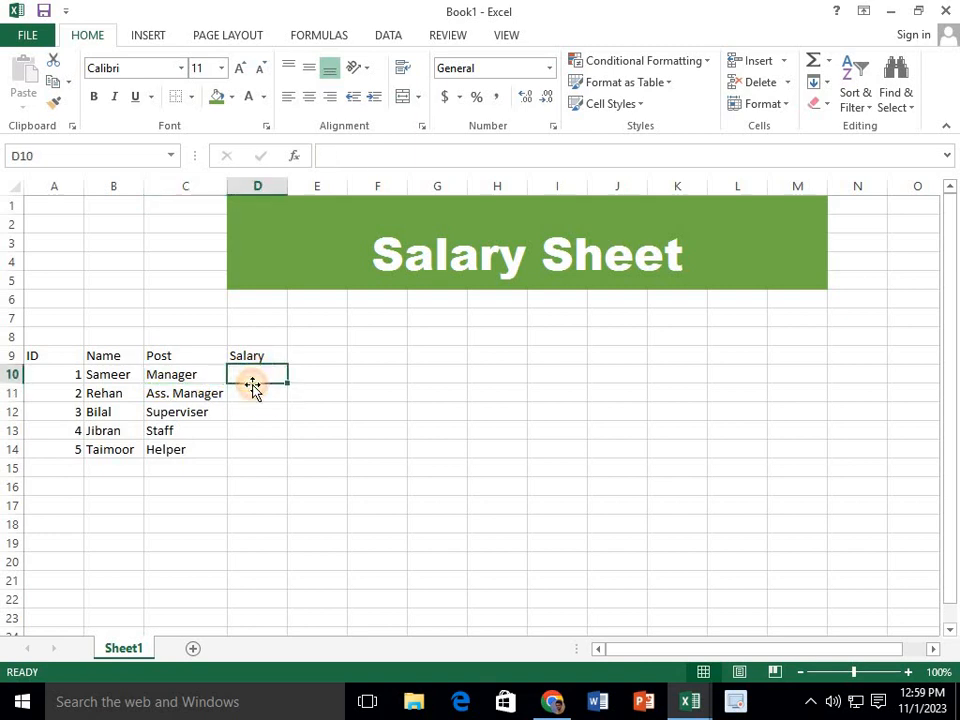
click(252, 389)
click(255, 378)
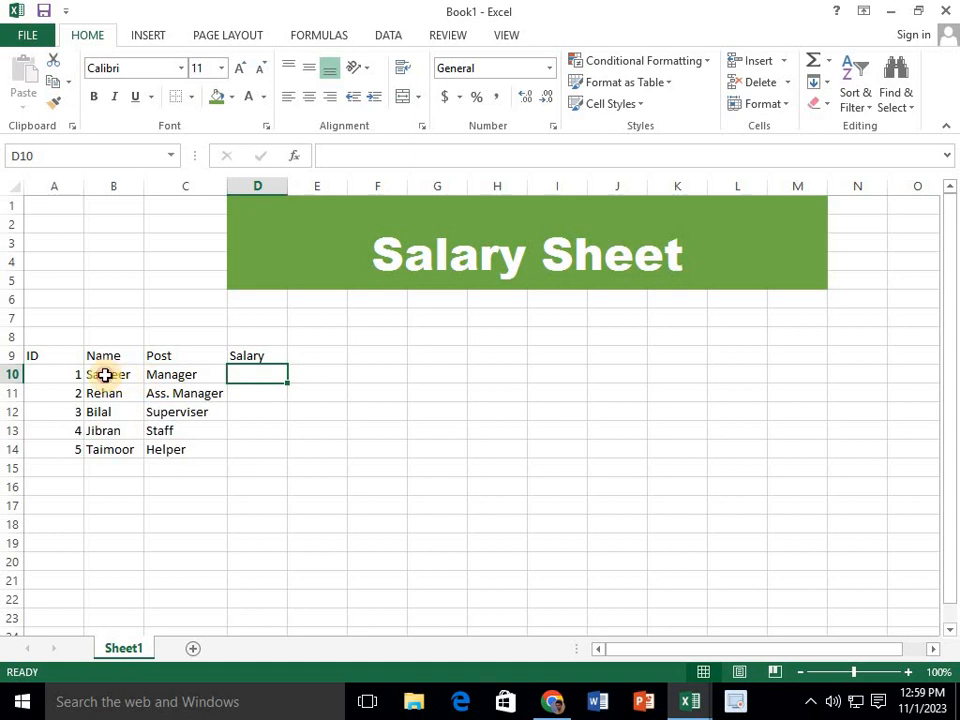
click(106, 375)
click(219, 377)
Enter the salaries 70000, 60000, 50000, 30000 and 20000 in cells D10:D14, one beside each post
click(261, 375)
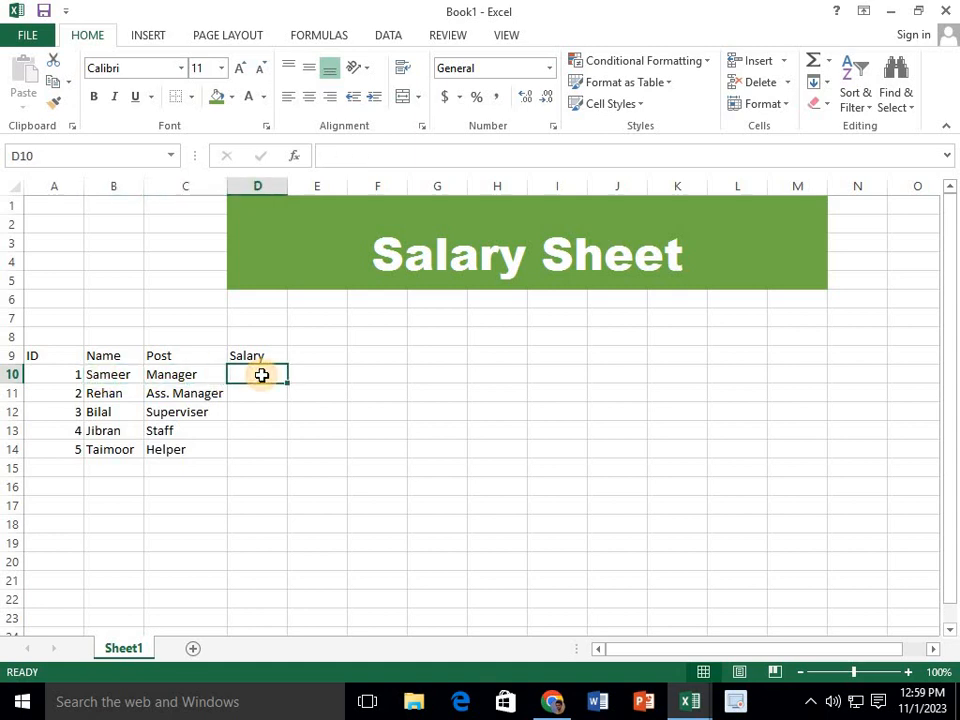
text(7000)
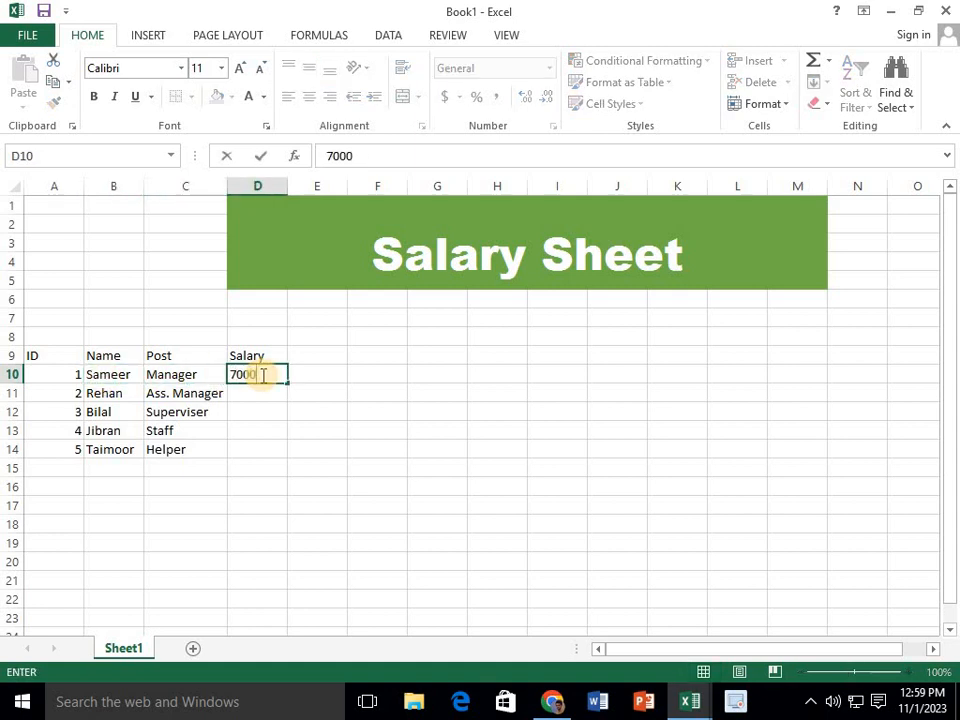
text(0)
key(Return)
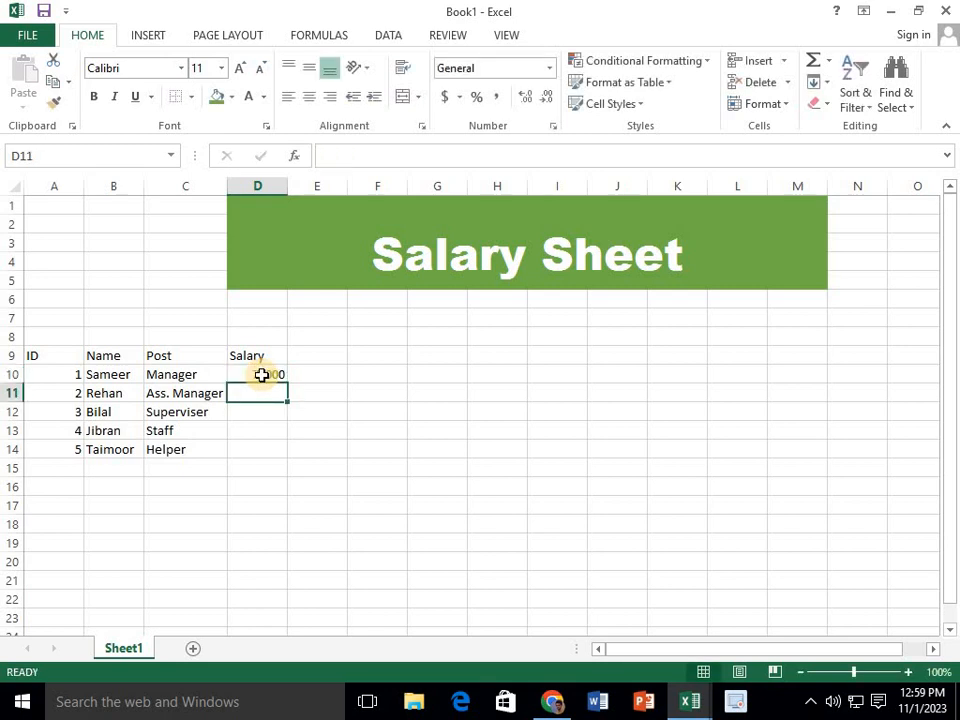
text(6000)
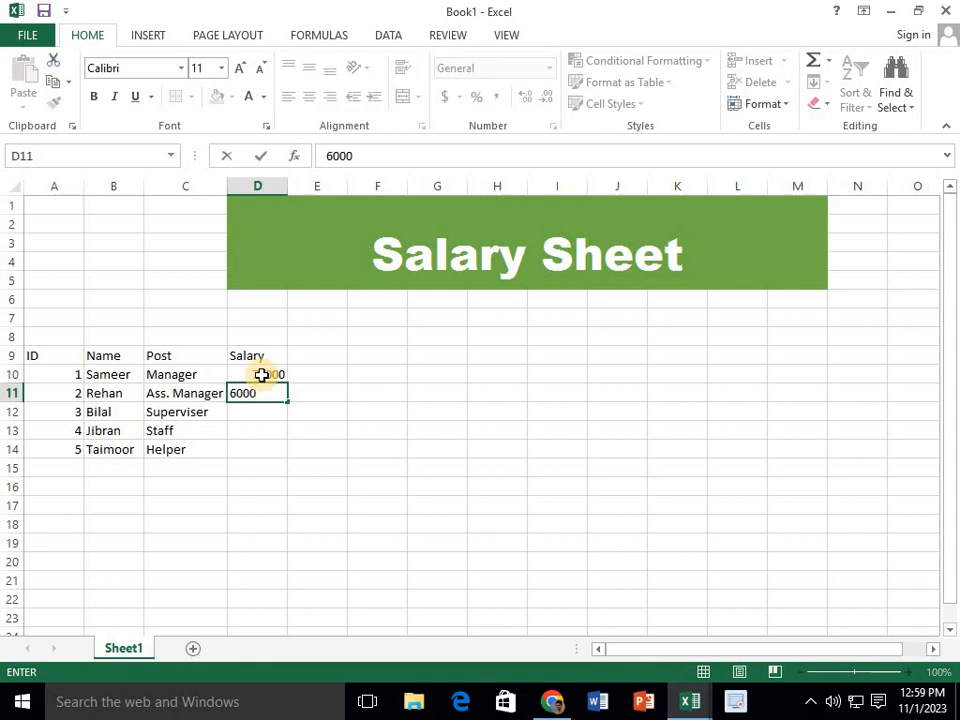
text(0)
key(Return)
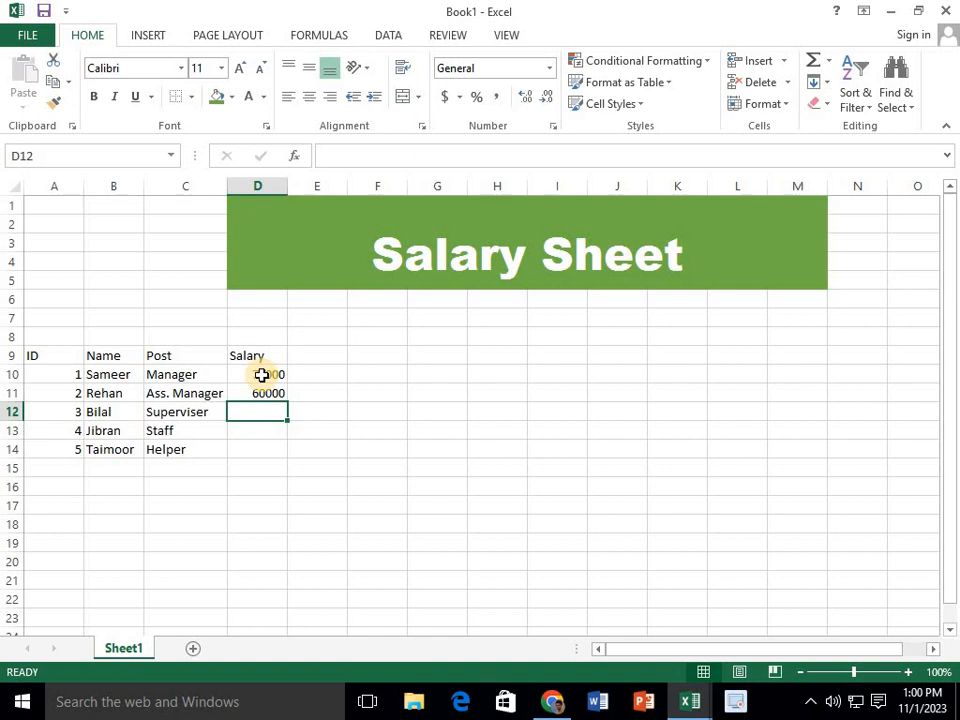
text(50000)
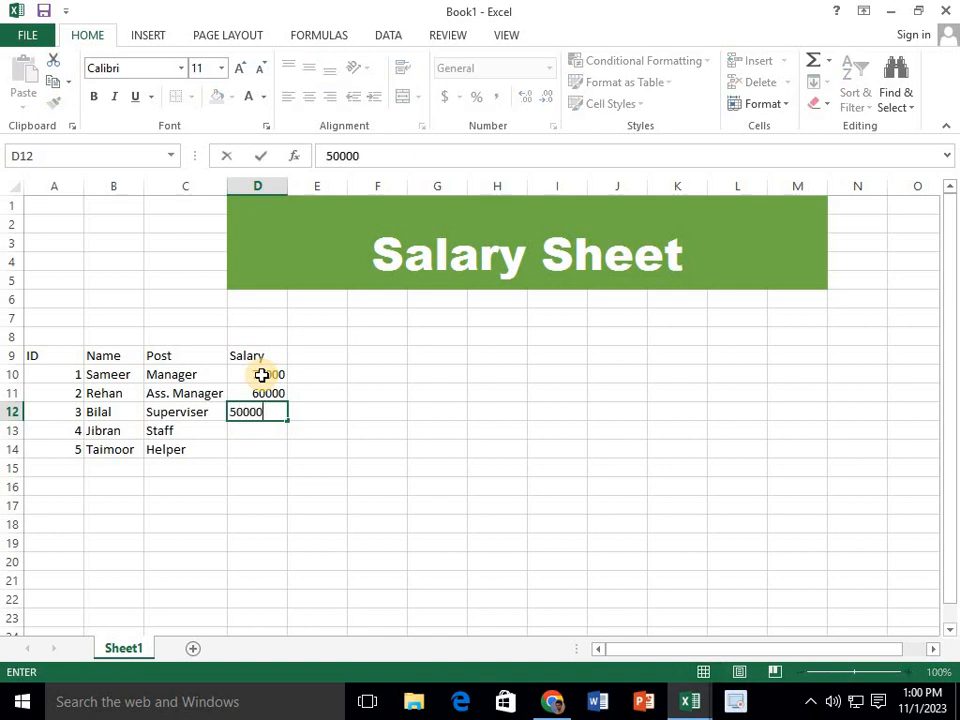
key(Return)
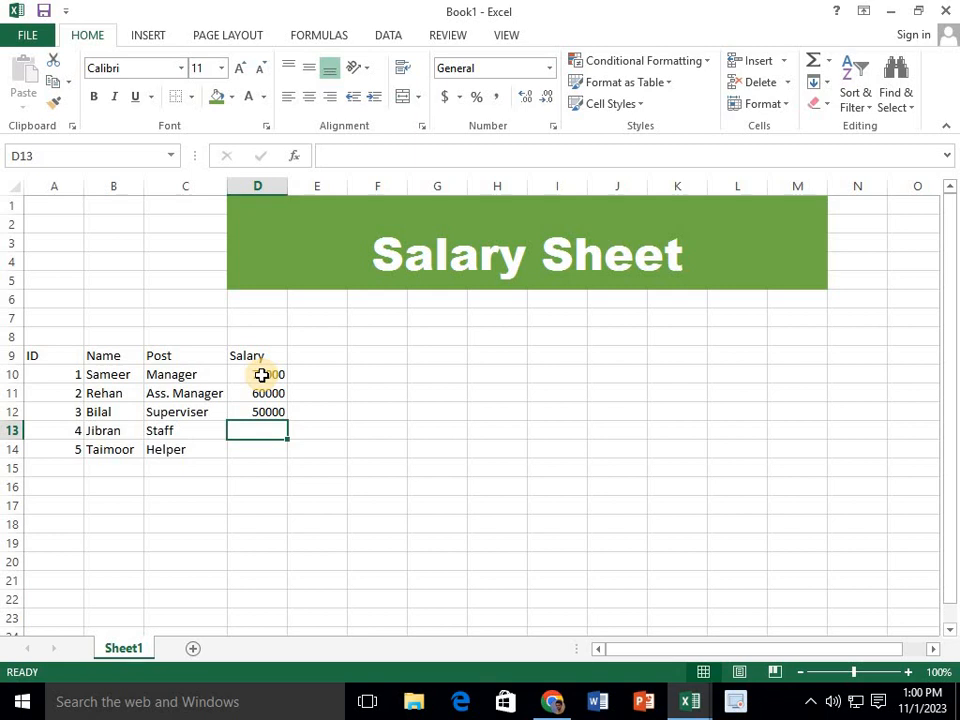
text(30000)
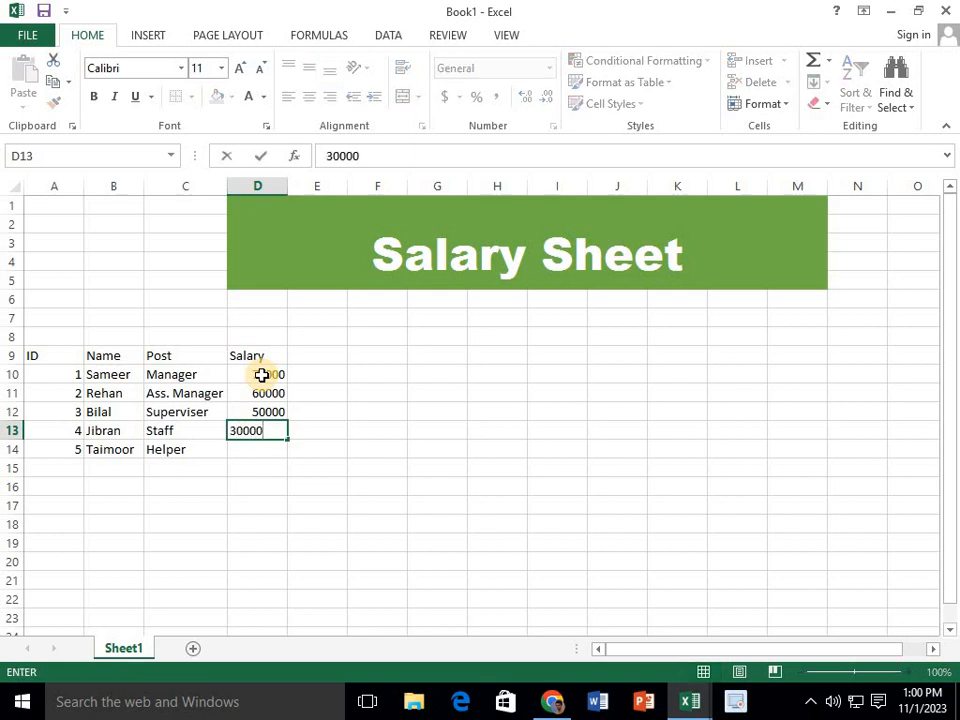
key(Return)
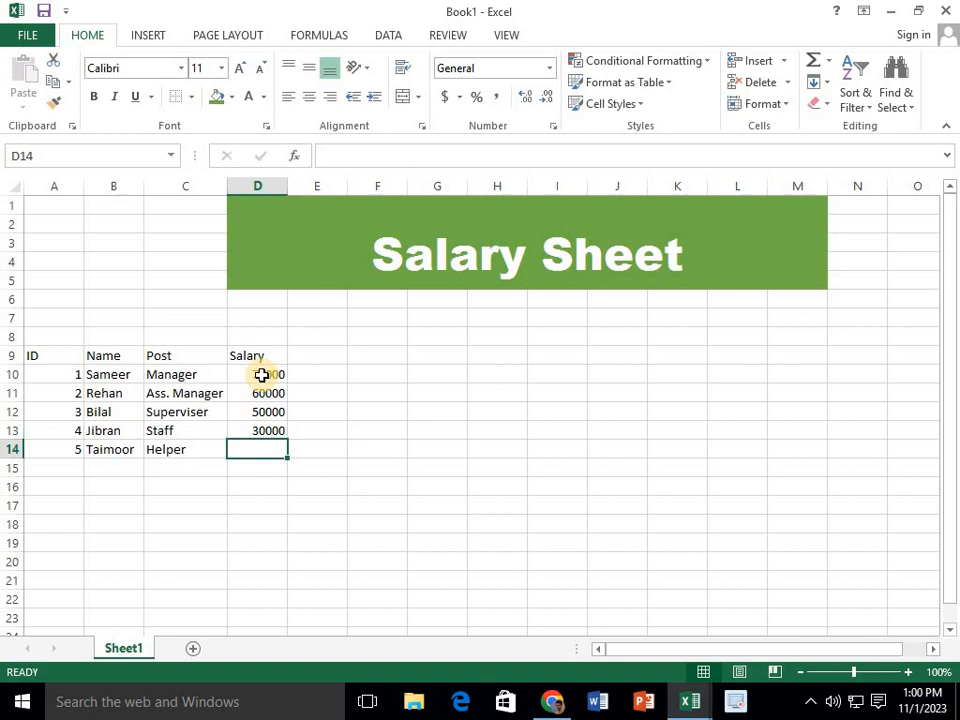
text(2000)
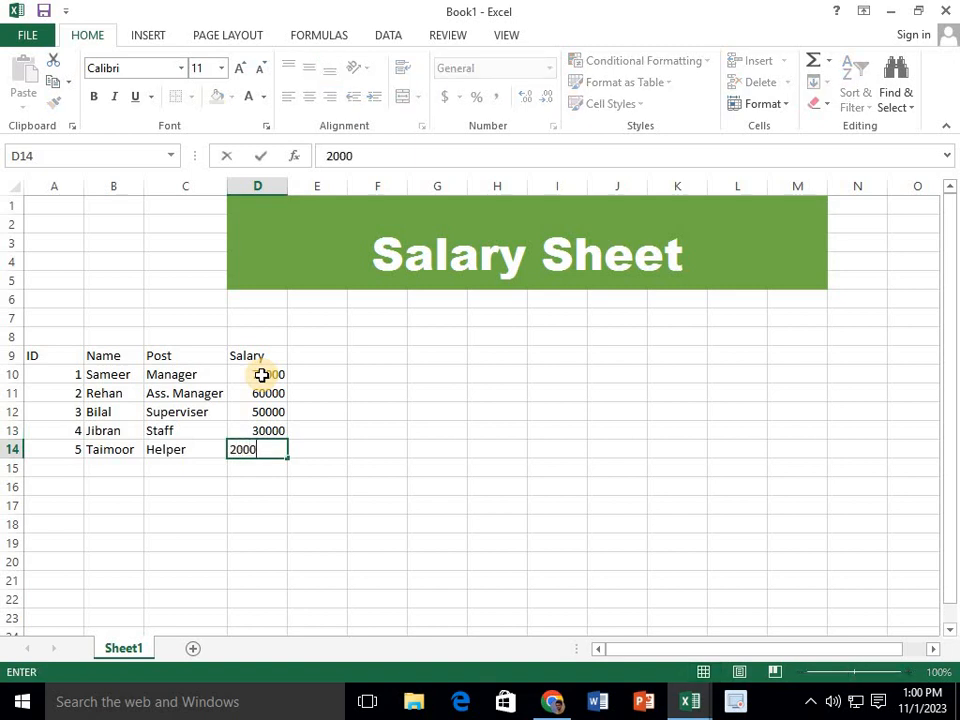
text(0)
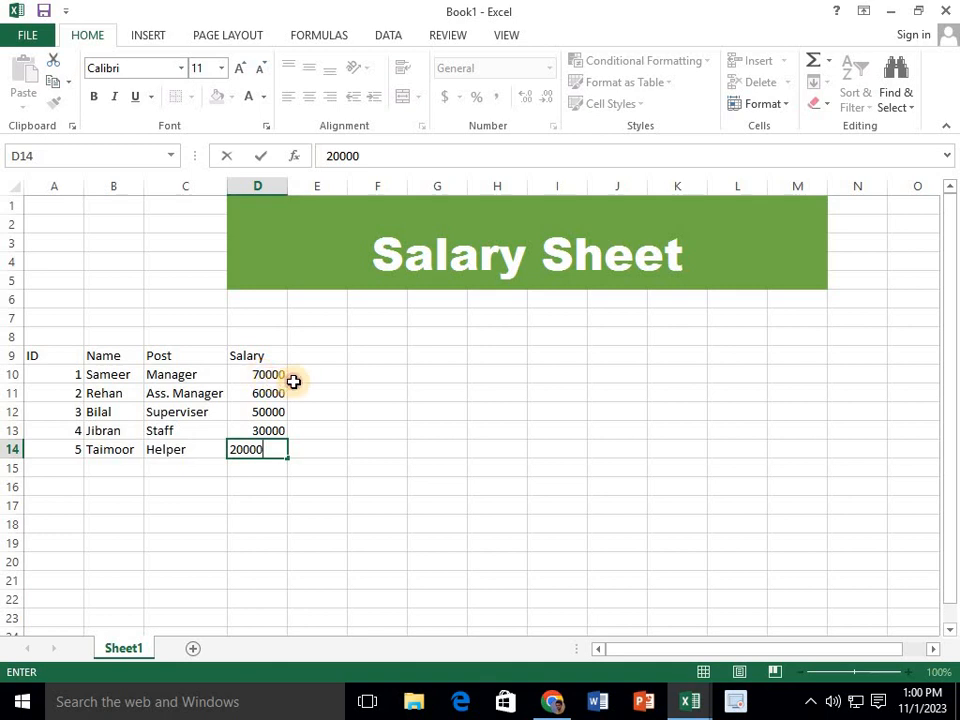
click(294, 377)
Enter the column heading "Attendance" in cell E9 and fit column E's width to it
click(295, 357)
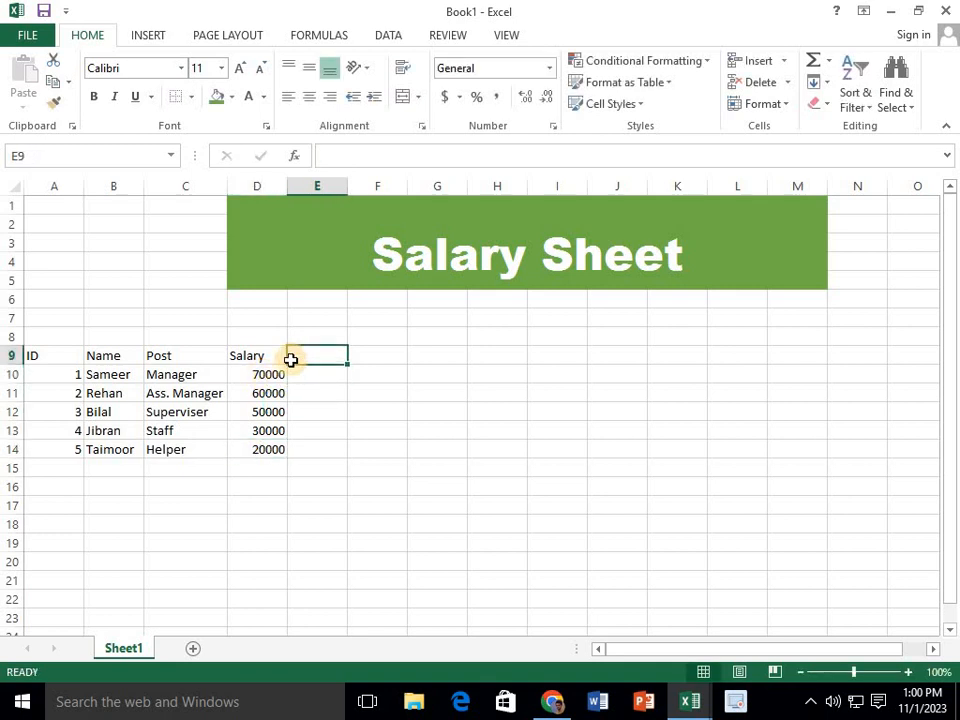
text(A)
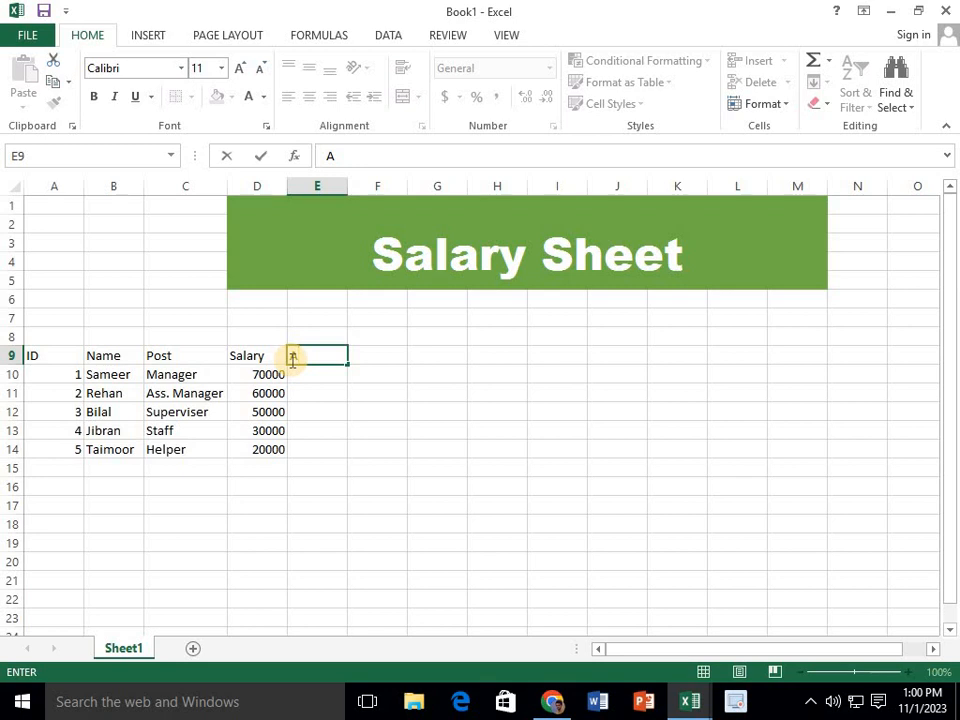
text(ttendance)
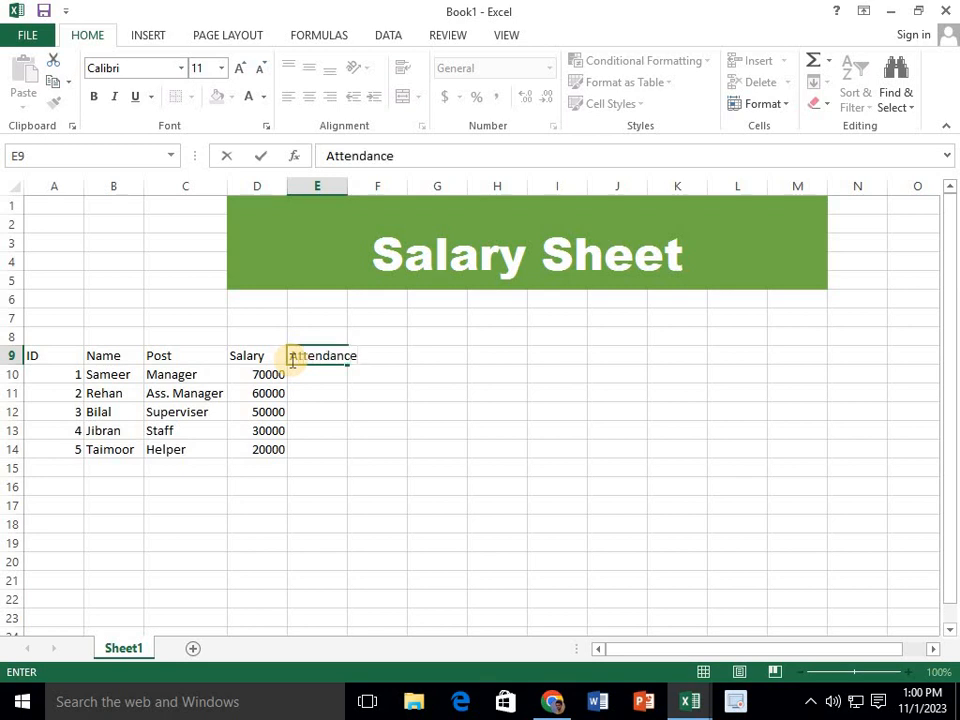
double_click(343, 190)
Enter the attendance values 28, 27, 26, 30 and 29 in cells E10:E14
click(323, 374)
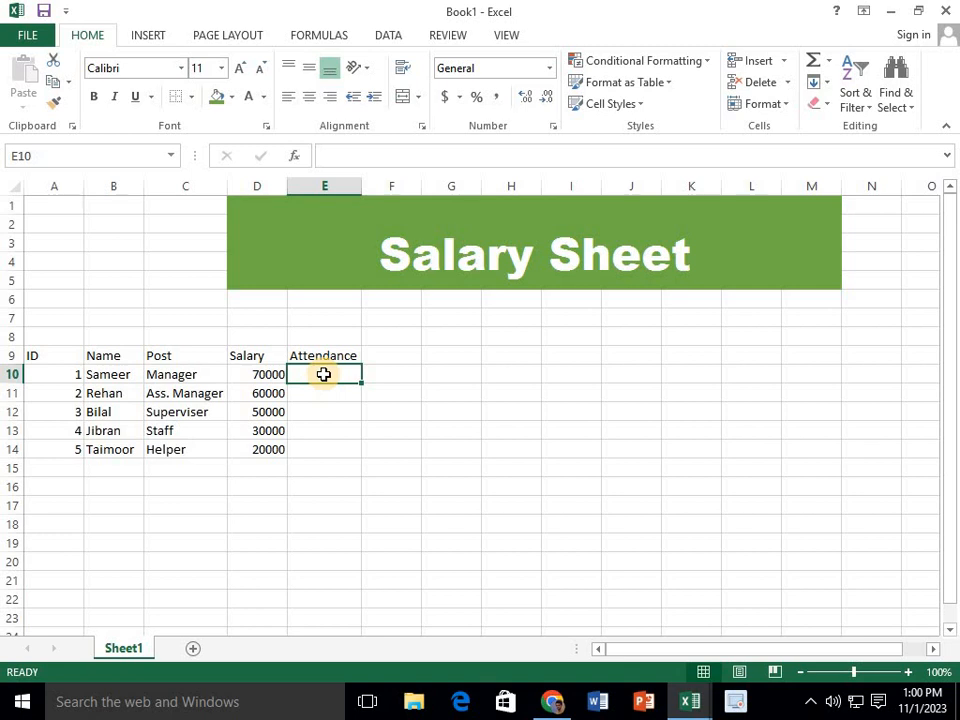
text(28)
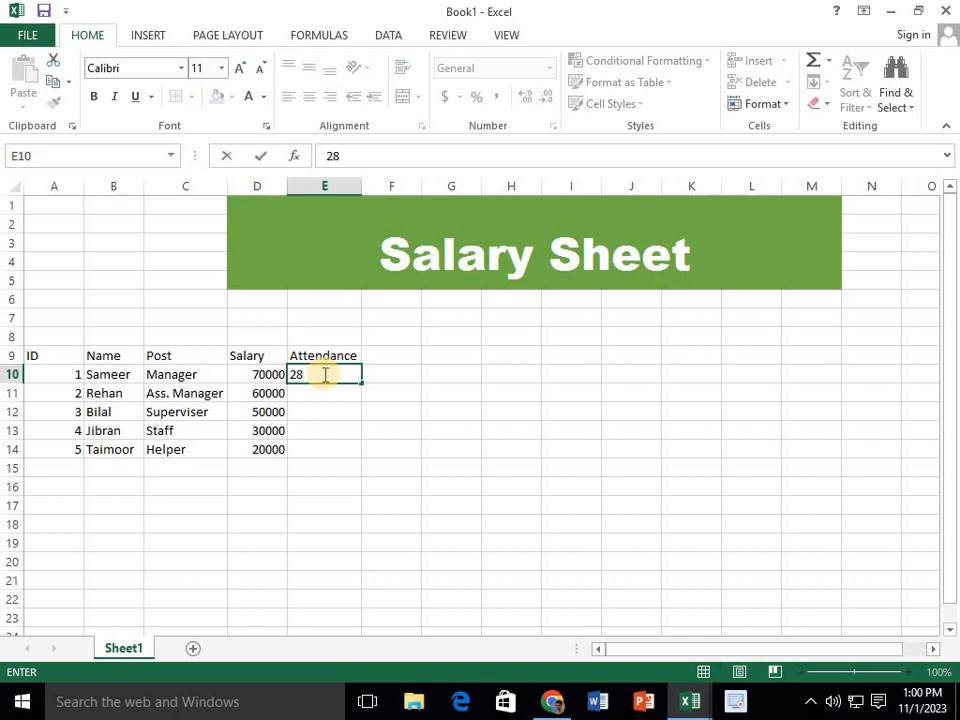
key(Return)
text(2)
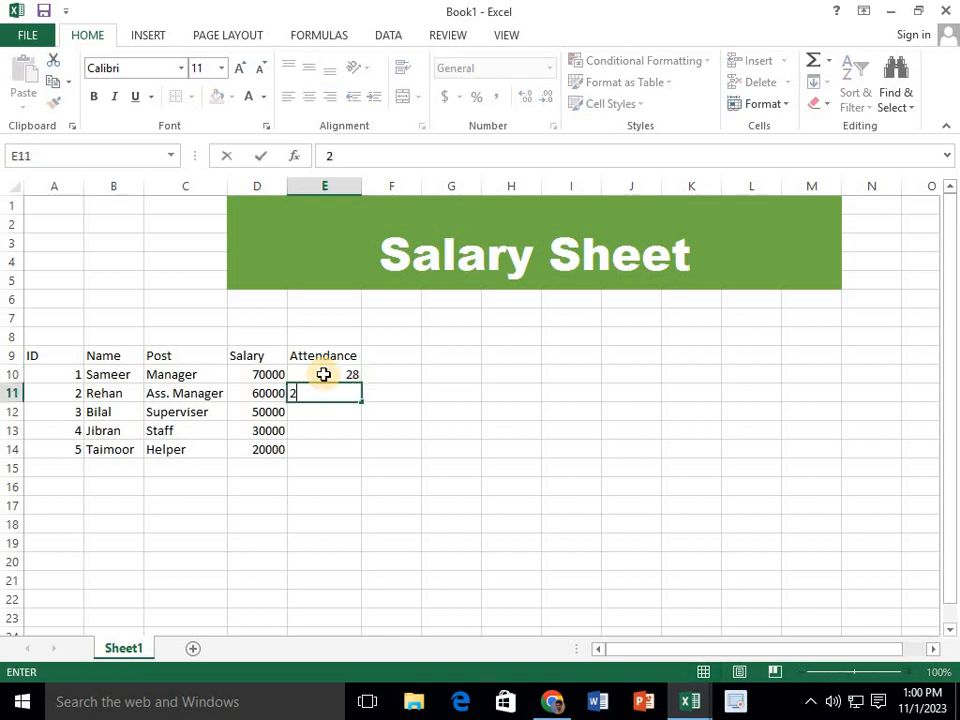
text(7)
key(Return)
text(2)
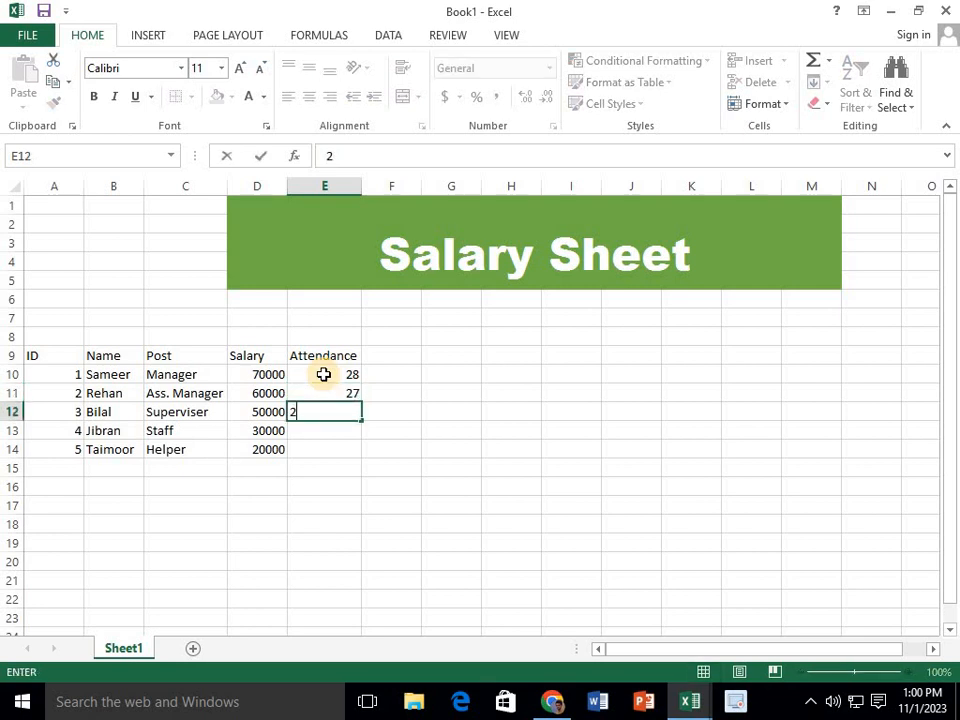
text(6)
key(Return)
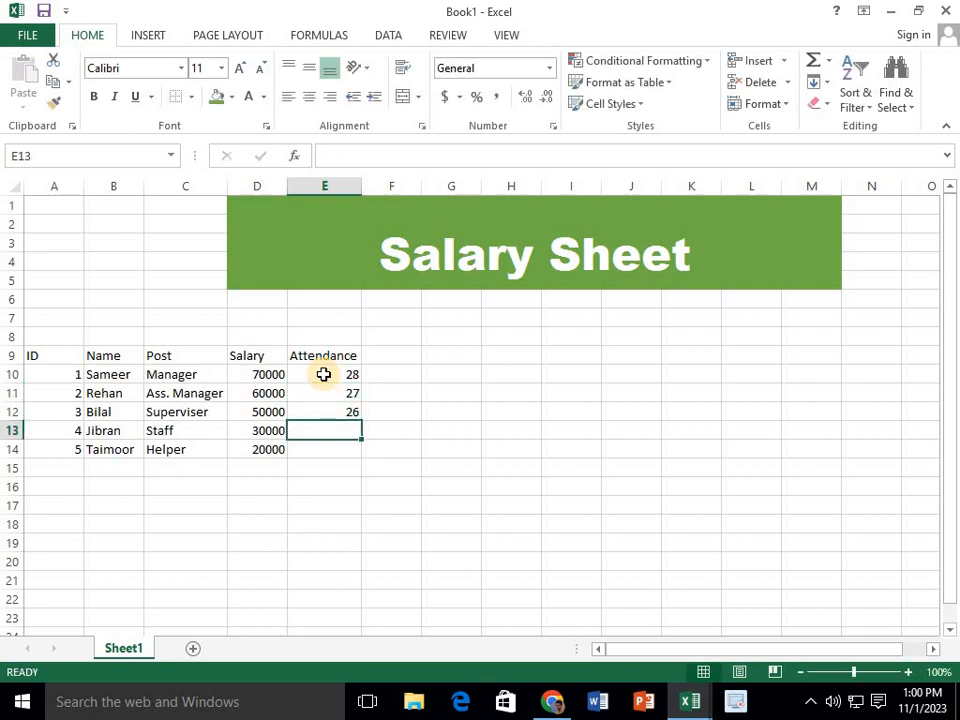
text(30)
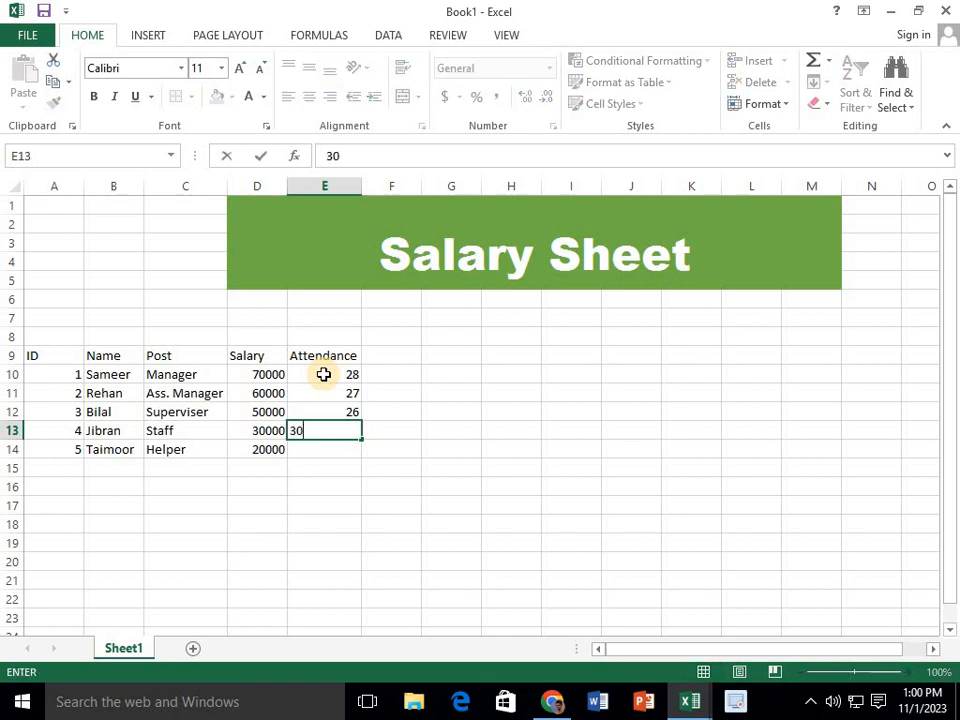
key(Return)
text(29)
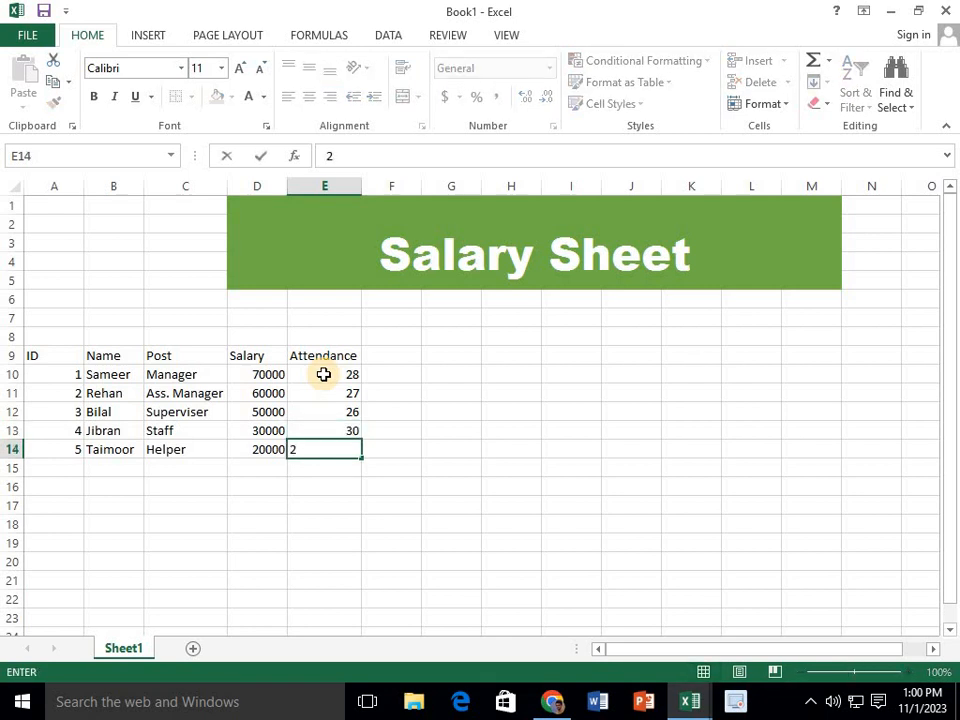
click(378, 388)
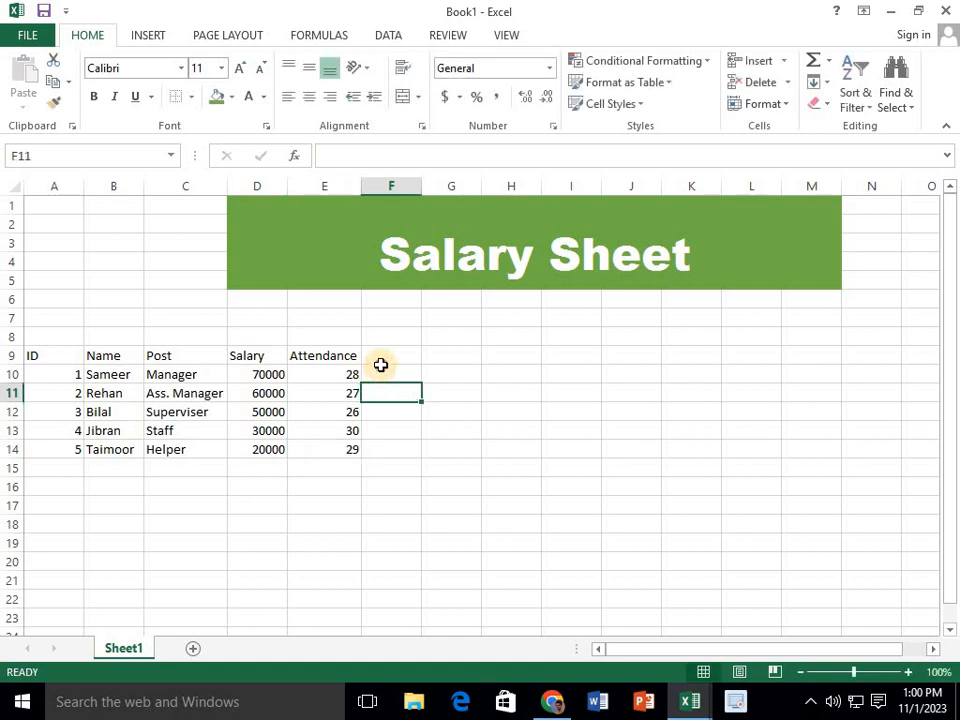
Enter the column heading "Working Days Salary" in cell F9
click(380, 368)
click(385, 354)
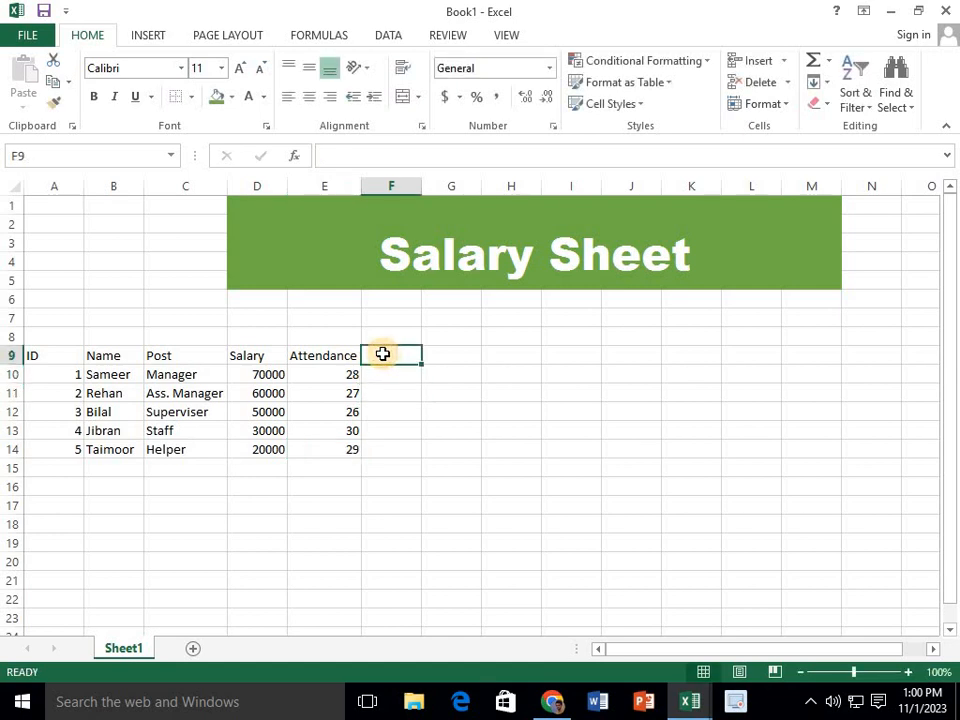
text(W)
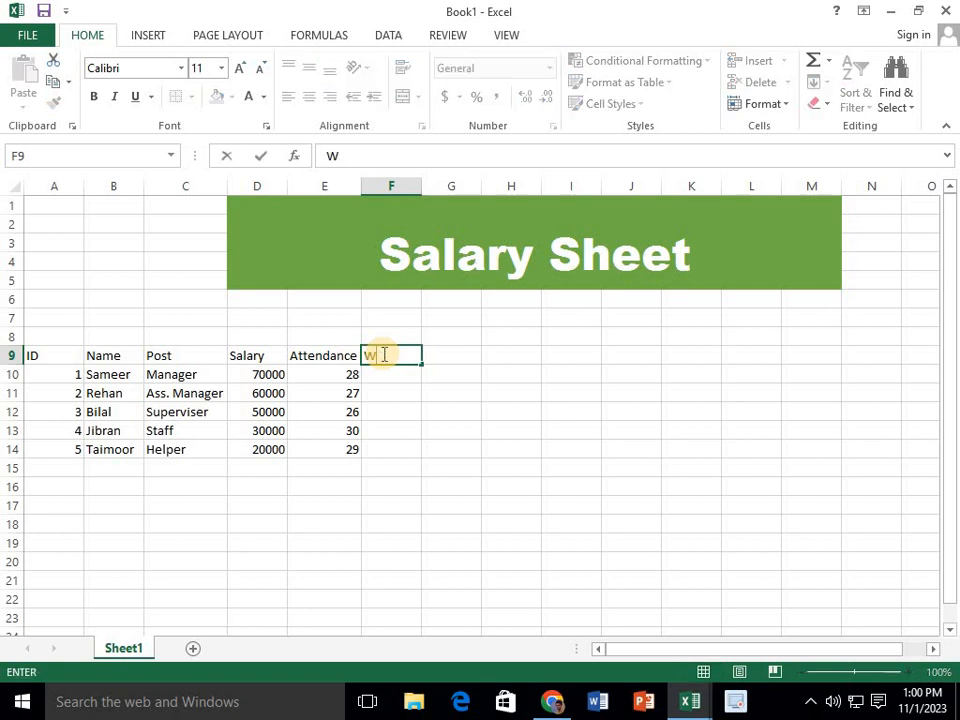
text(orking)
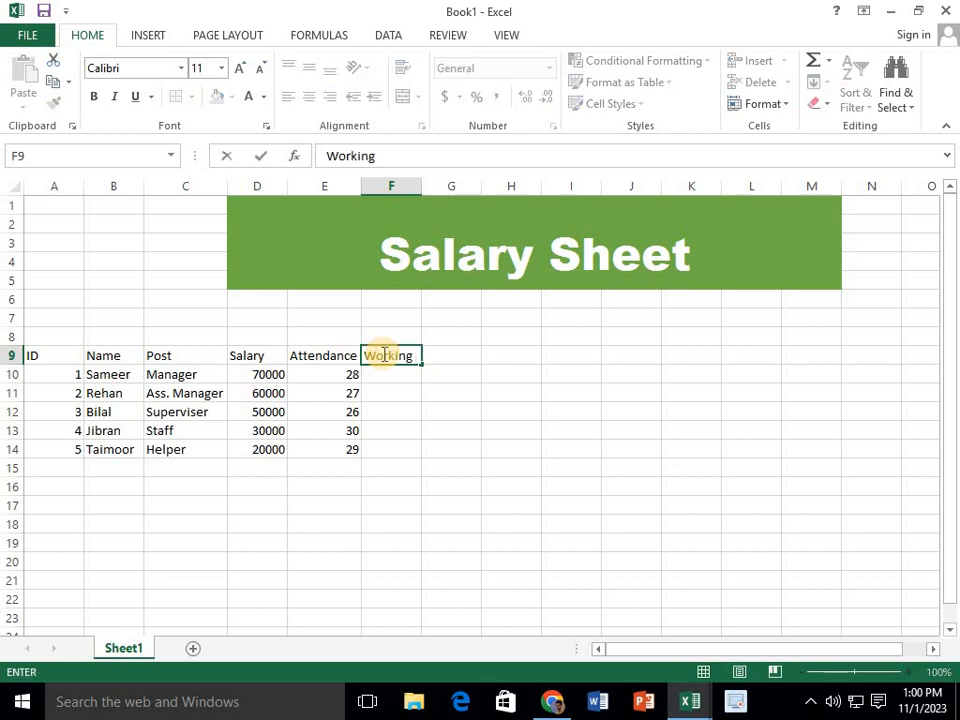
text( Days S)
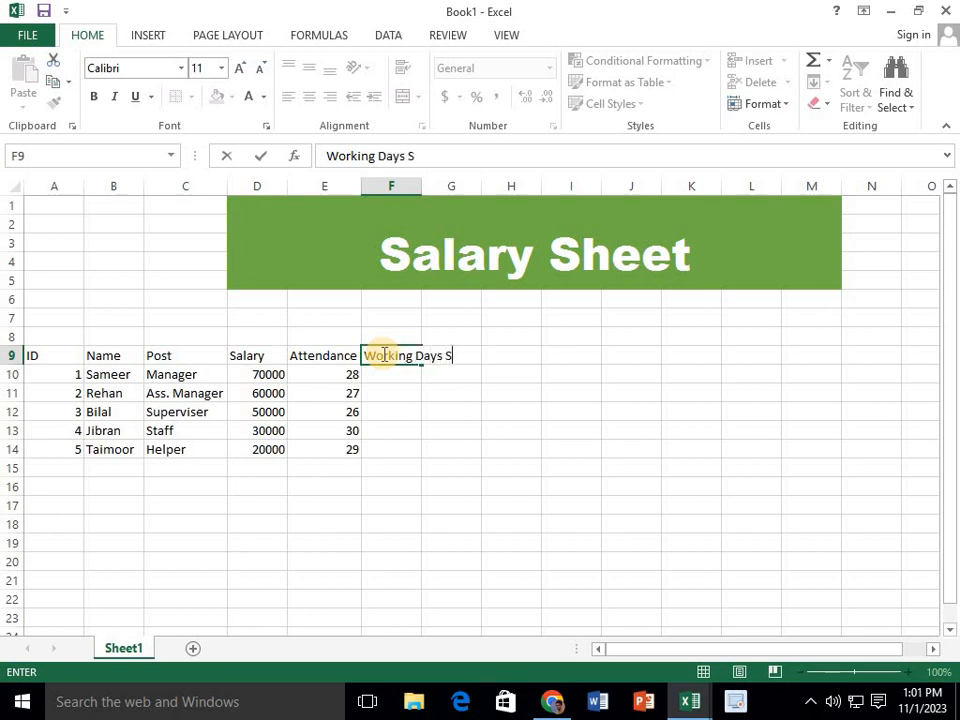
text(alary)
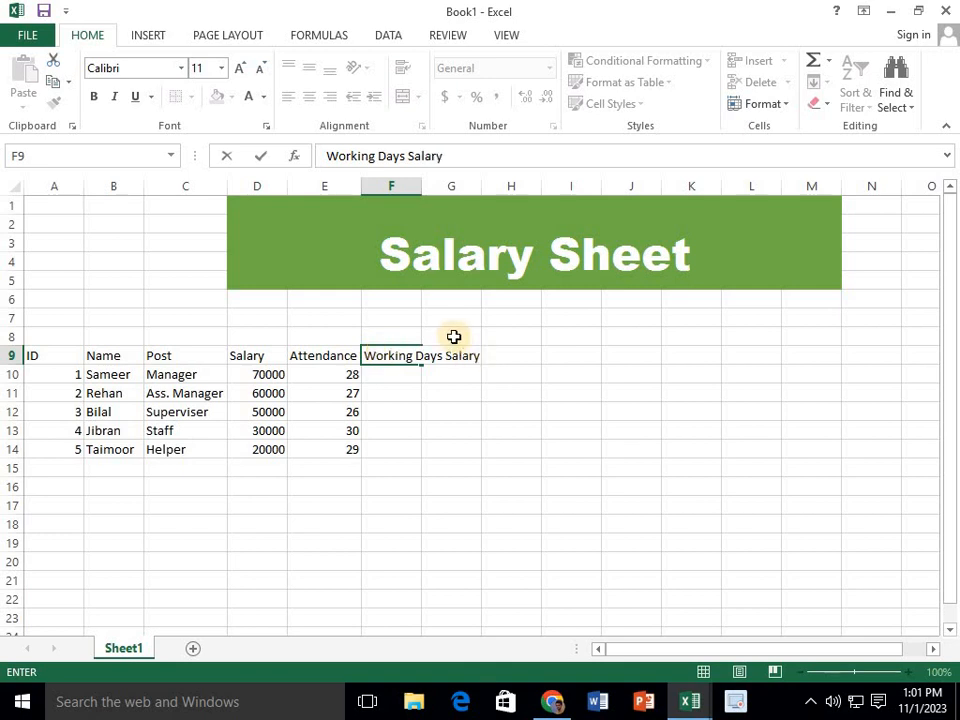
key(Return)
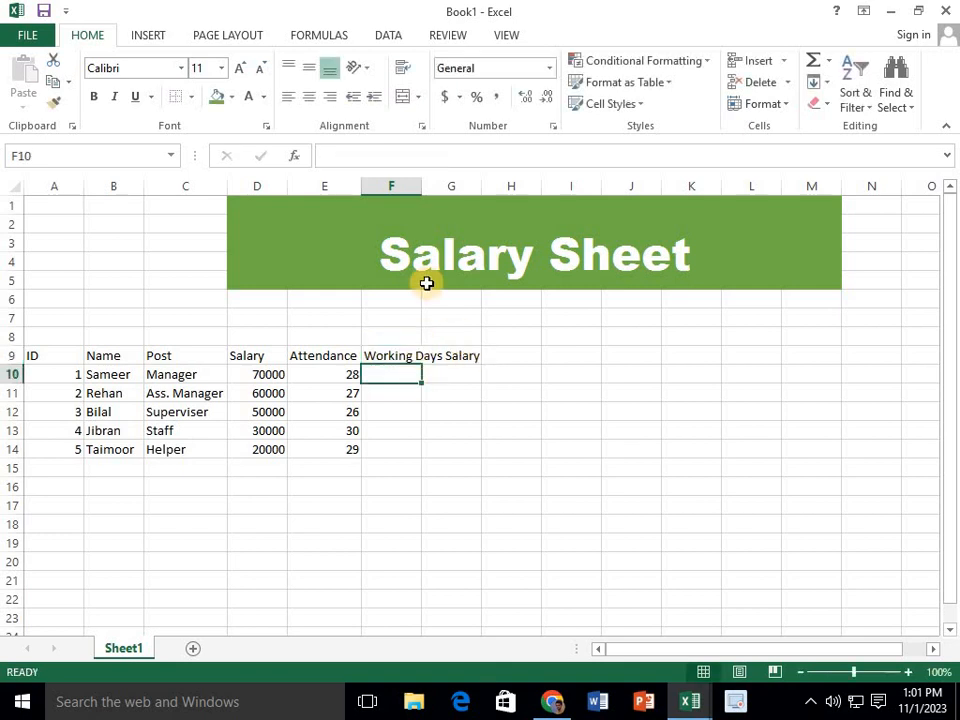
Wrap the text of the "Working Days Salary" heading in cell F9, keeping column F at its original width
double_click(421, 187)
key(ctrl+z)
click(398, 355)
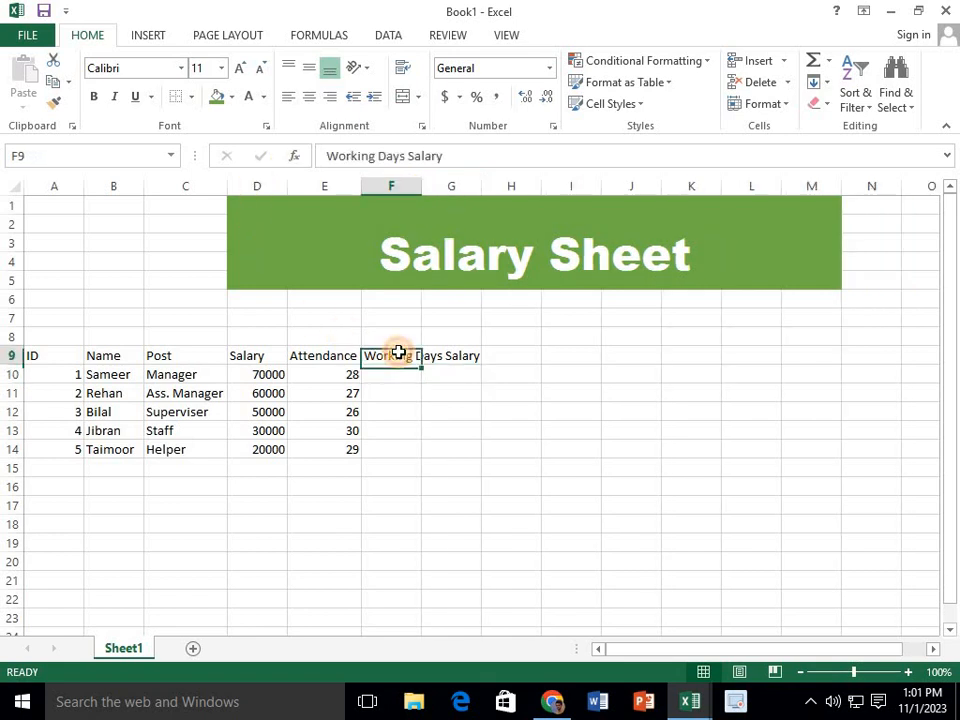
click(402, 67)
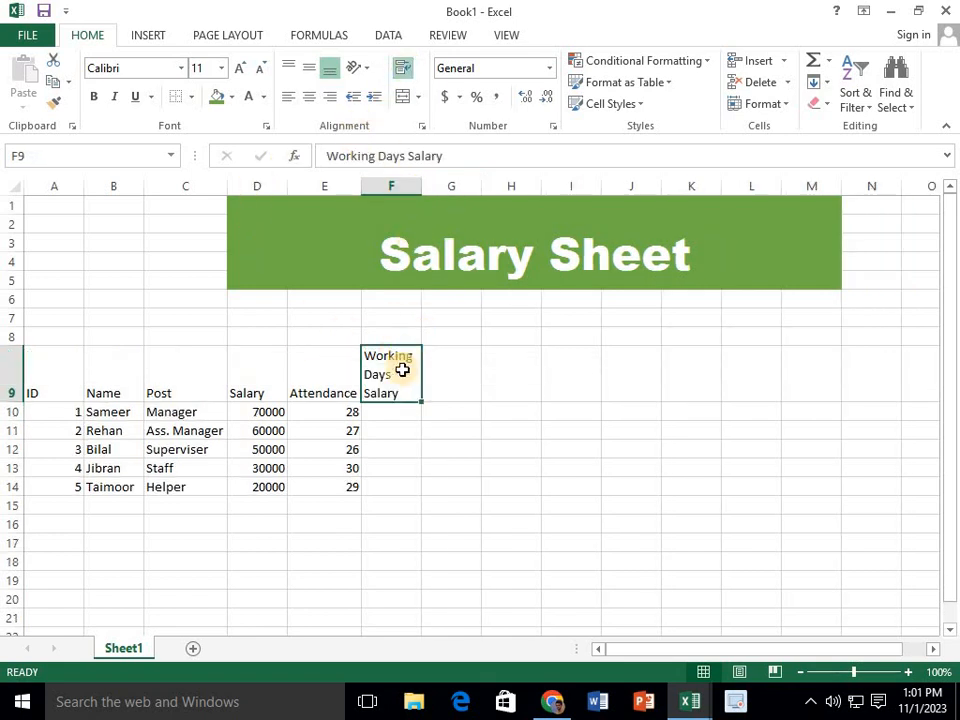
click(456, 383)
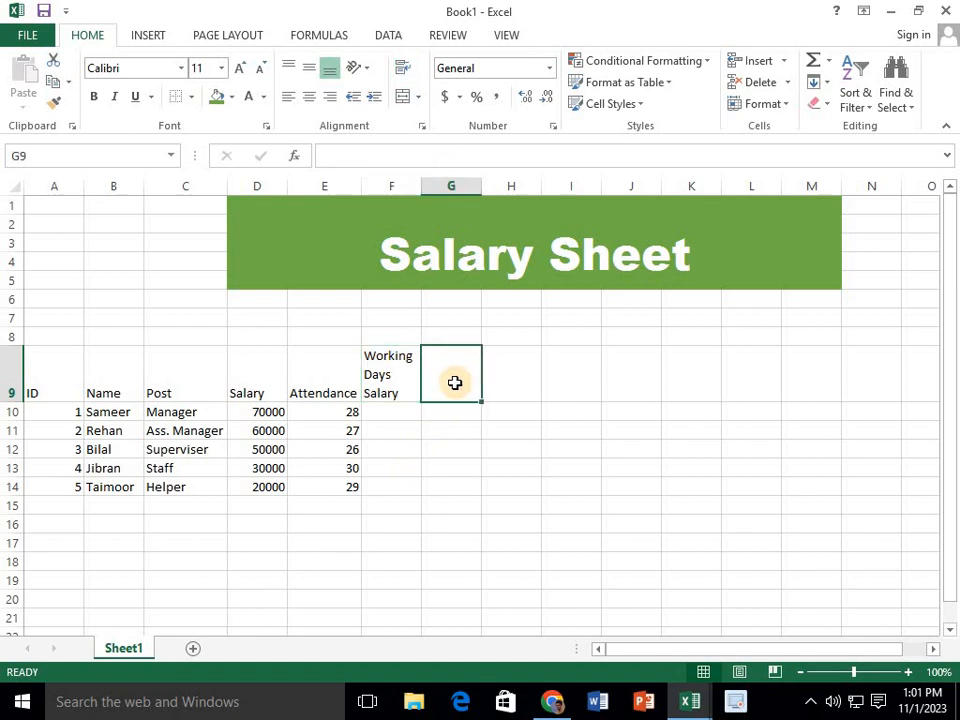
click(391, 418)
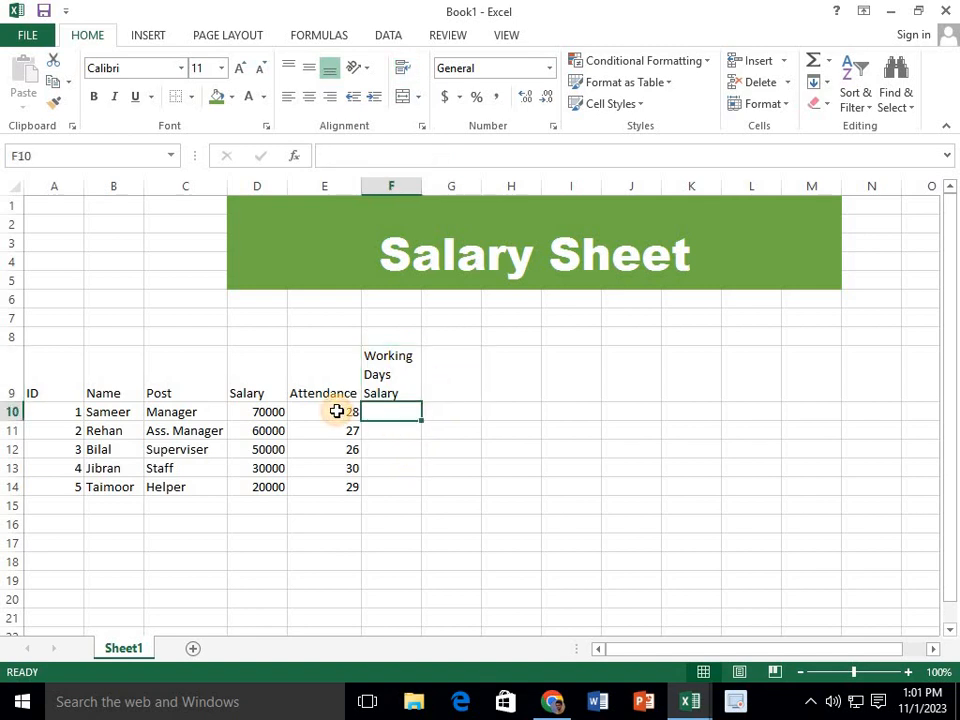
click(336, 410)
click(388, 414)
drag(395, 416, 396, 490)
Enter the column heading "Over time" in cell G9 and fit column G's width to it
click(467, 385)
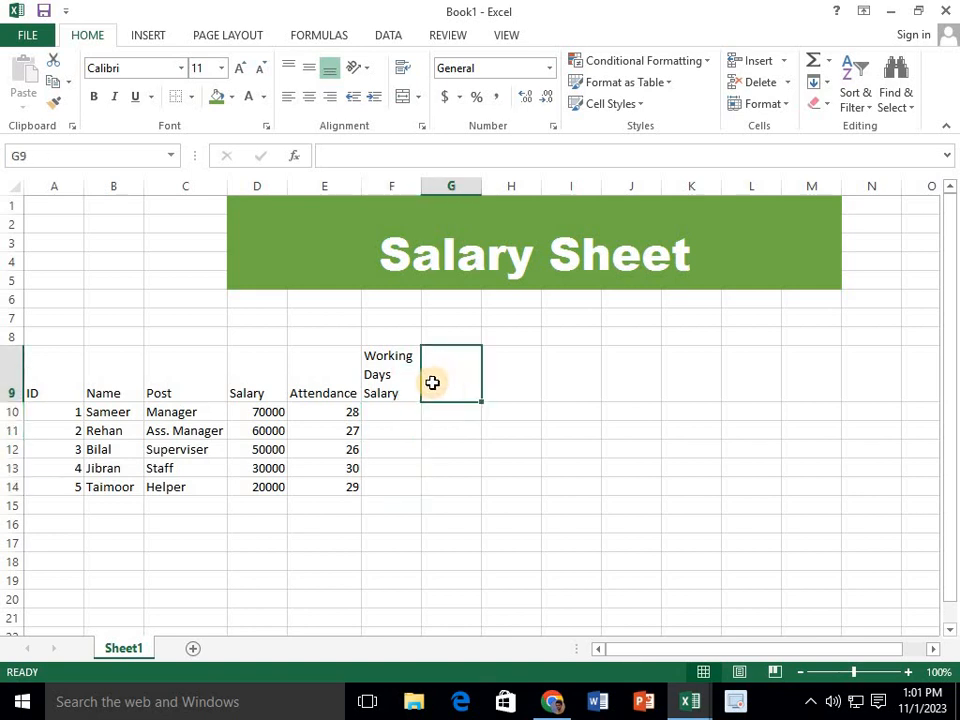
text(O)
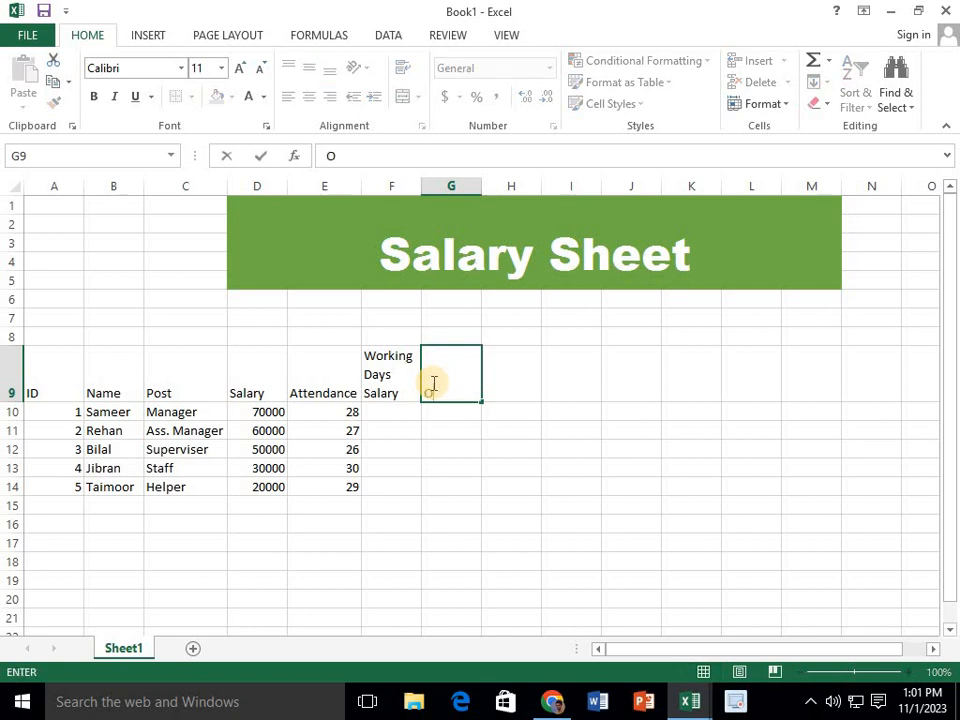
text(ver time)
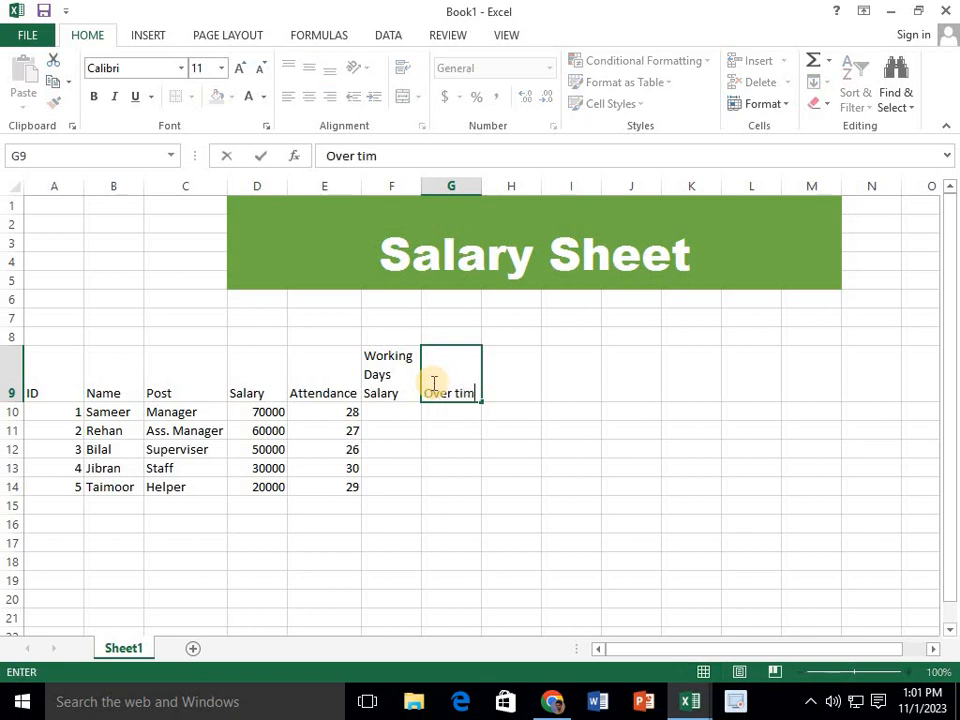
click(449, 427)
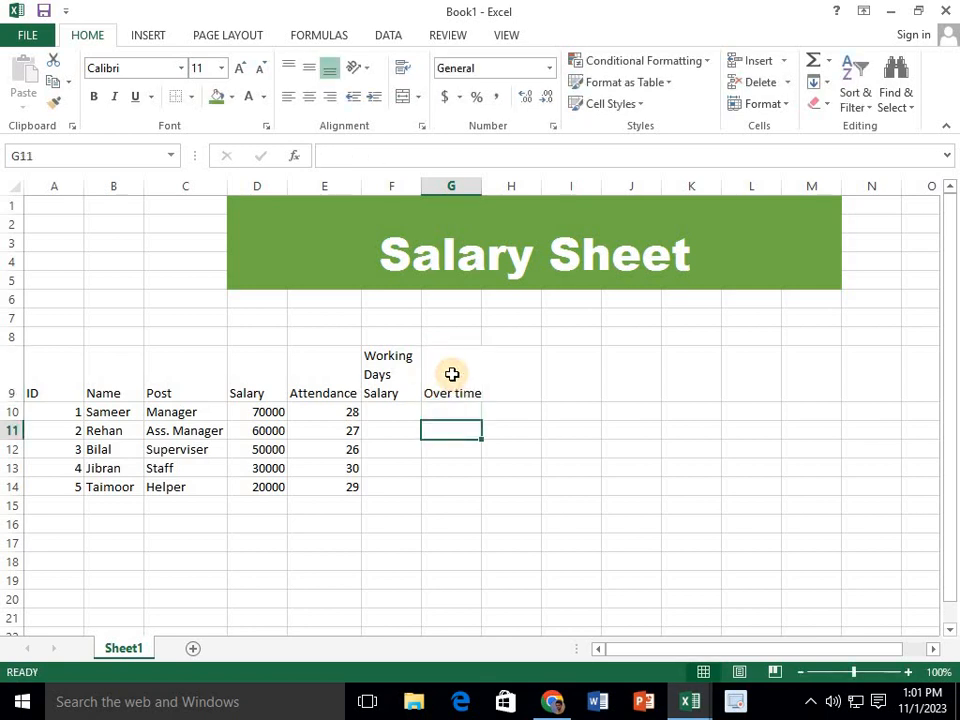
double_click(483, 186)
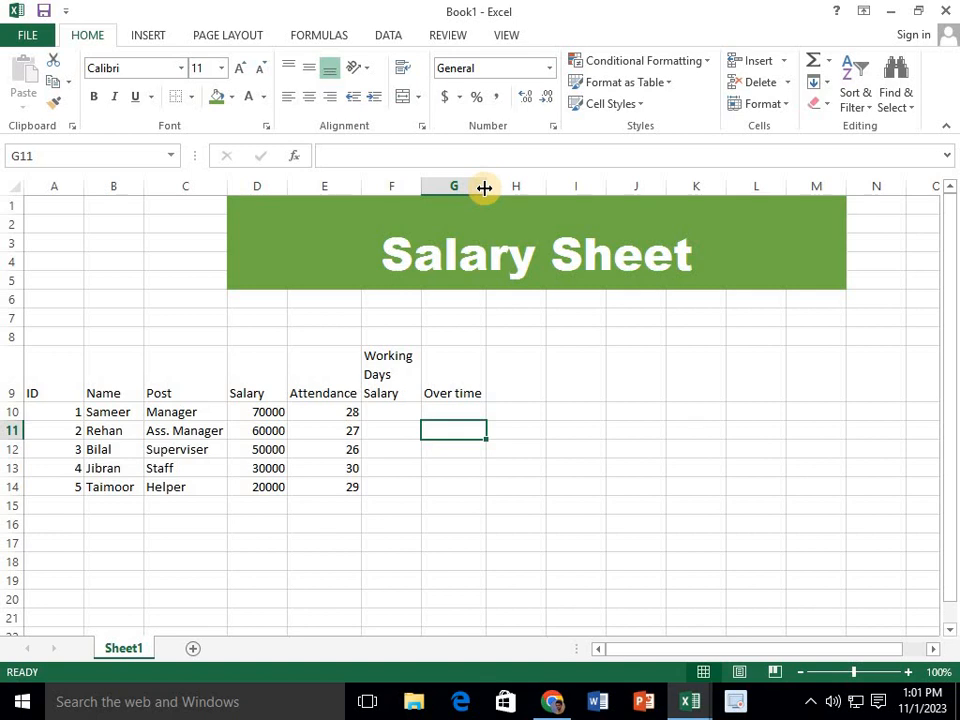
Enter the column heading "Over time salary" in cell H9 and wrap its text within the cell
click(523, 381)
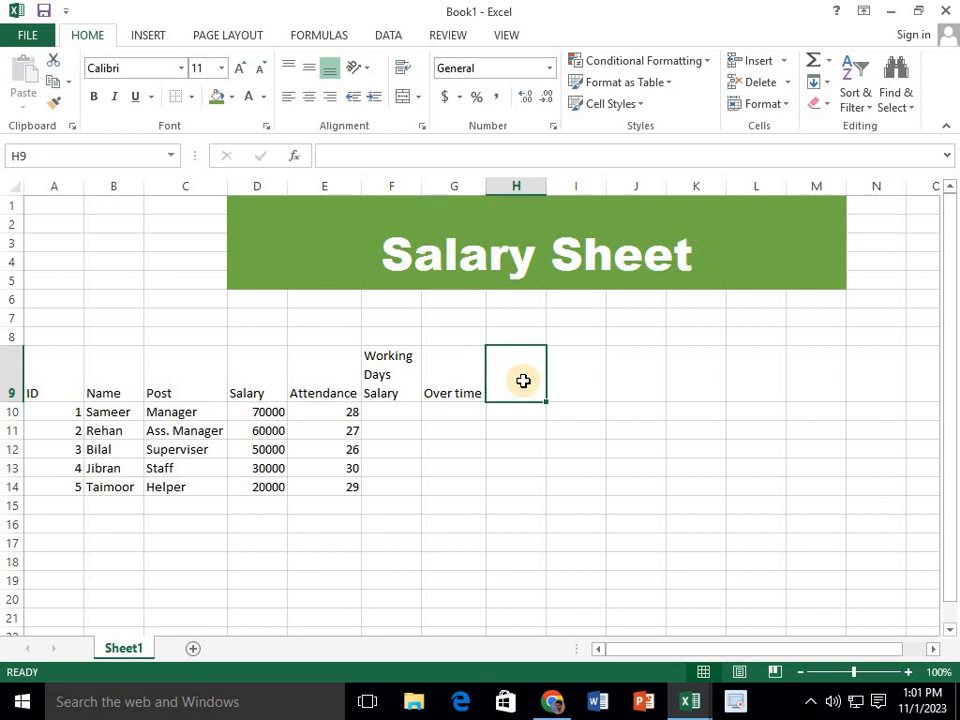
text(Over t)
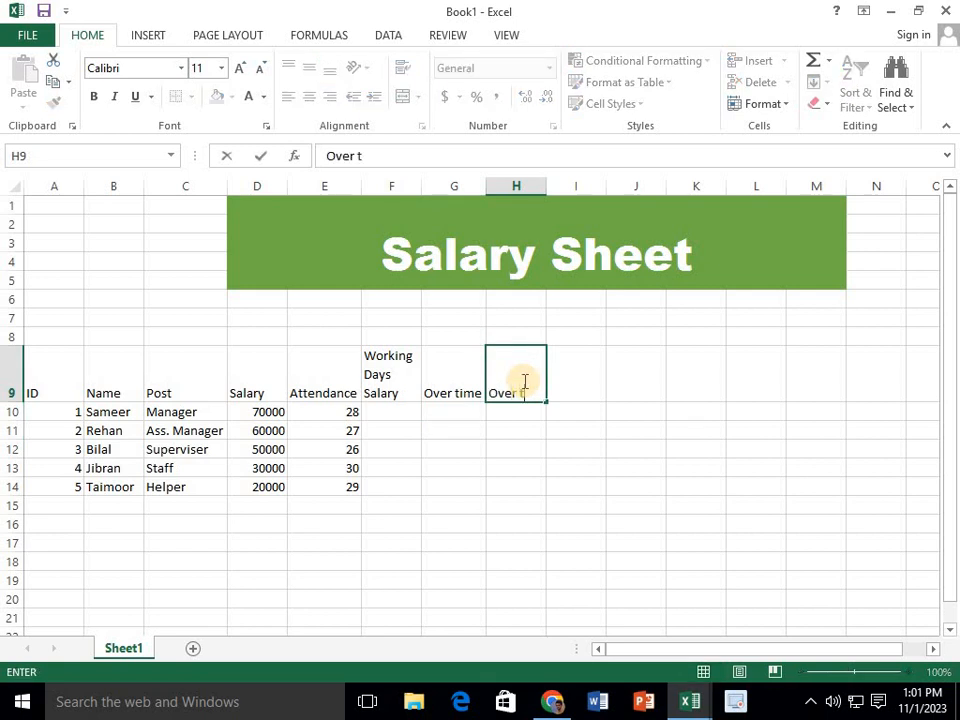
text(ime sa)
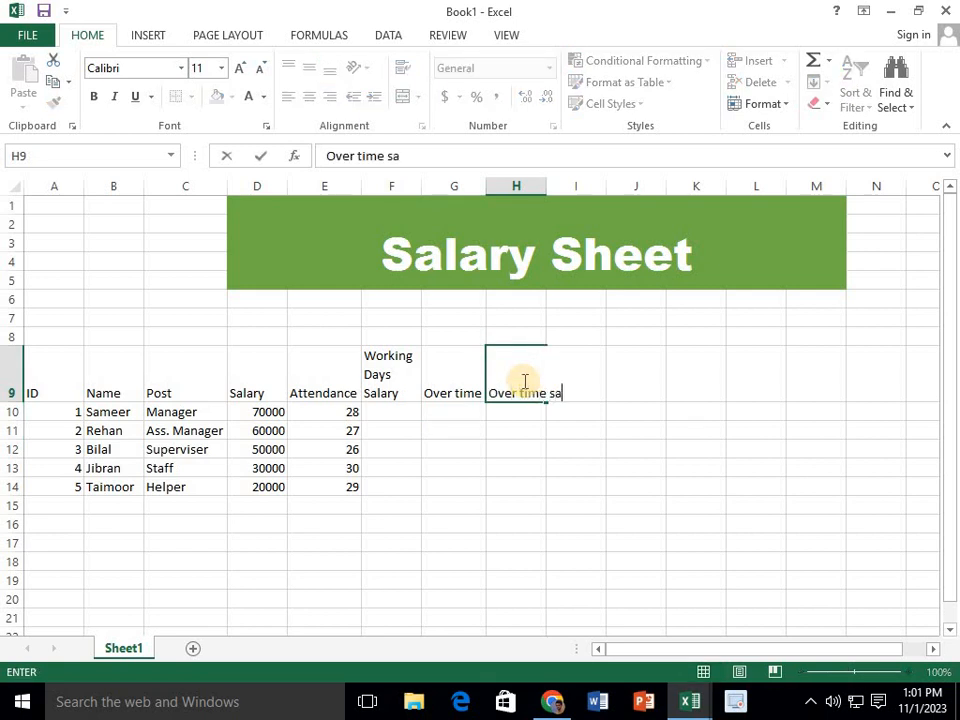
text(lary)
click(565, 428)
click(523, 366)
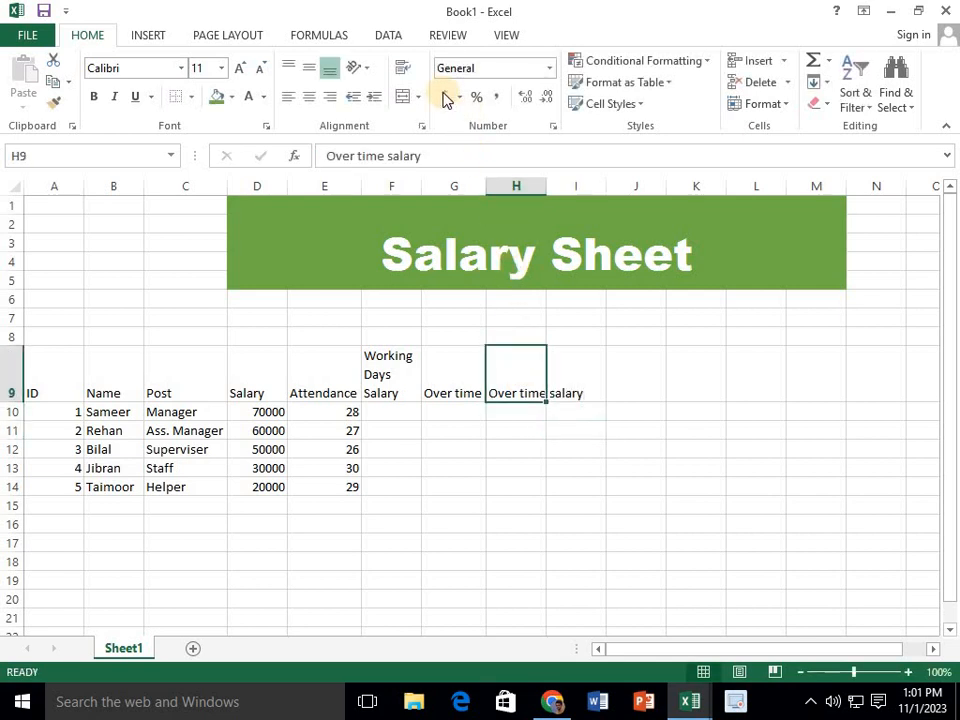
click(402, 68)
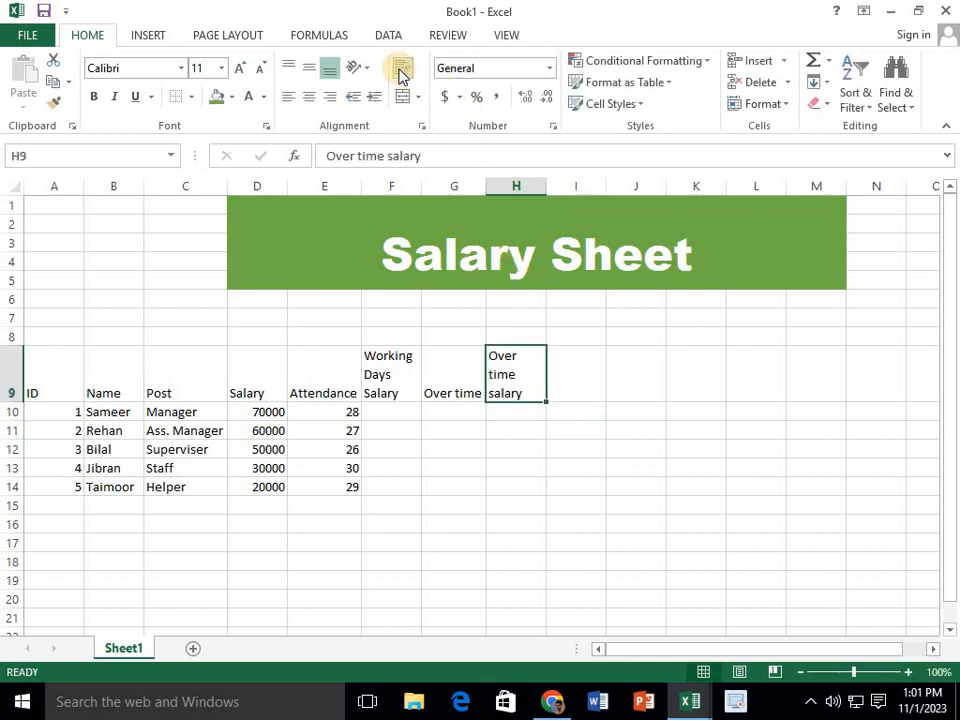
Enter the column heading "Dear Allounce" in cell I9 and fit column I's width to it
click(576, 374)
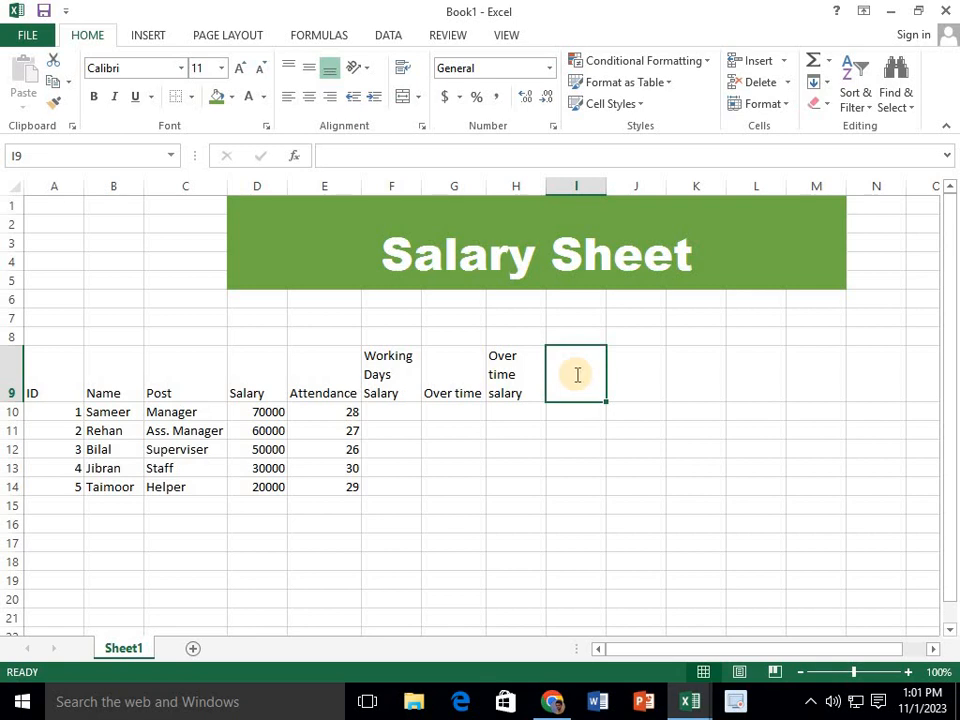
text(Dear)
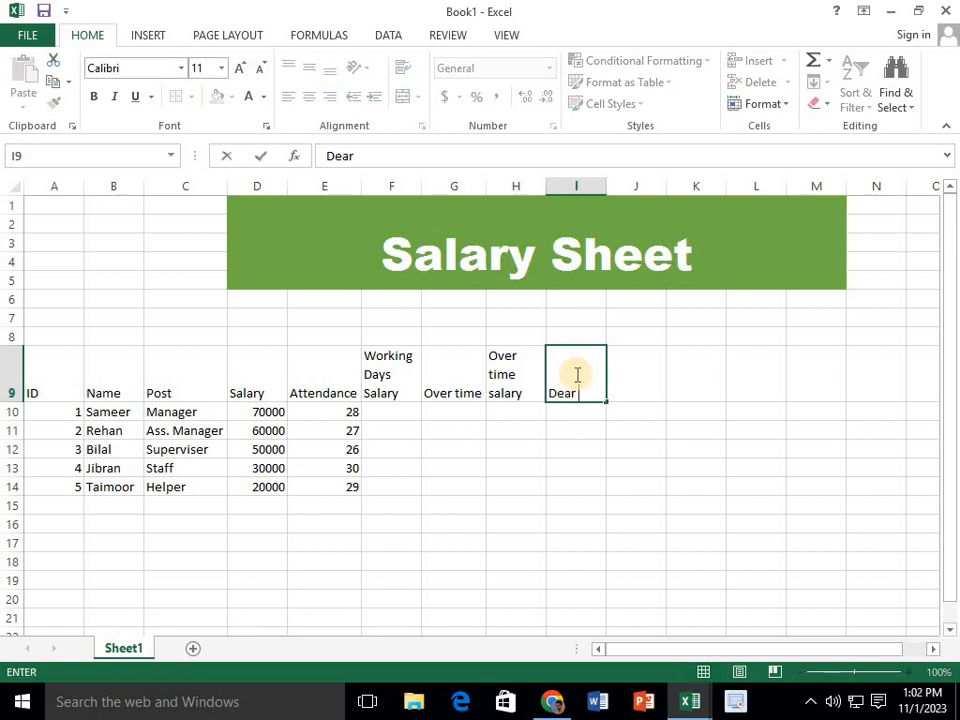
text( Allounce)
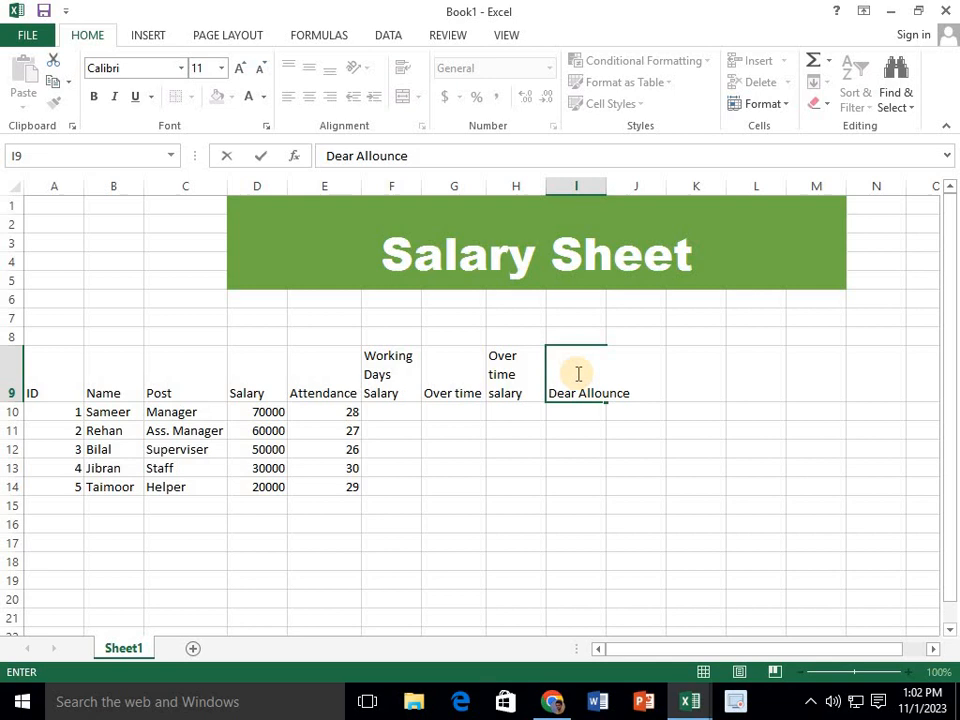
key(ctrl+Return)
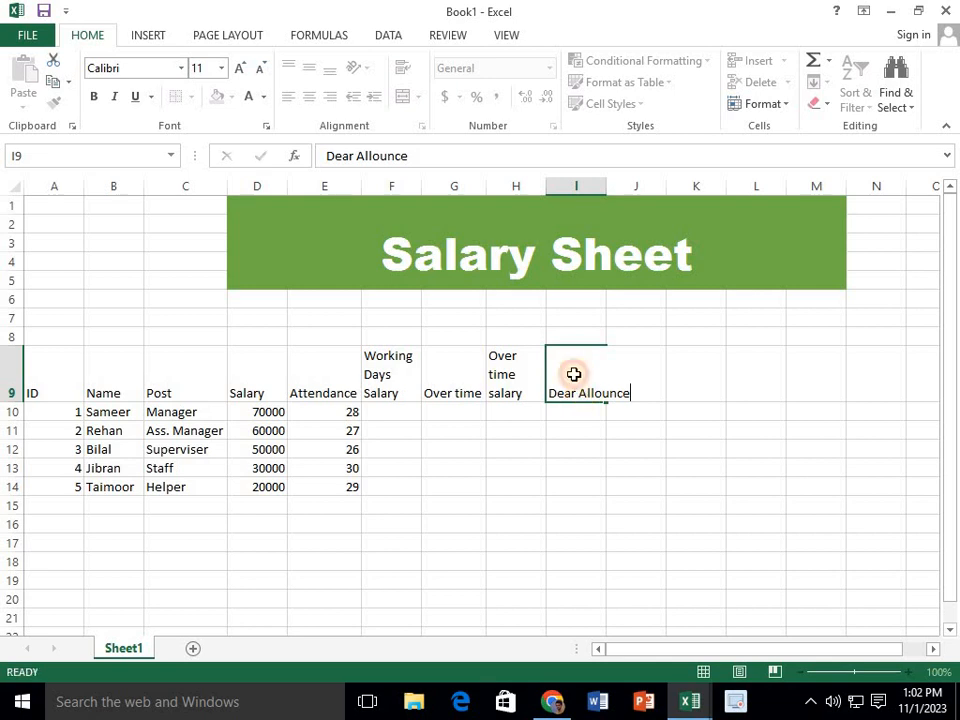
double_click(607, 184)
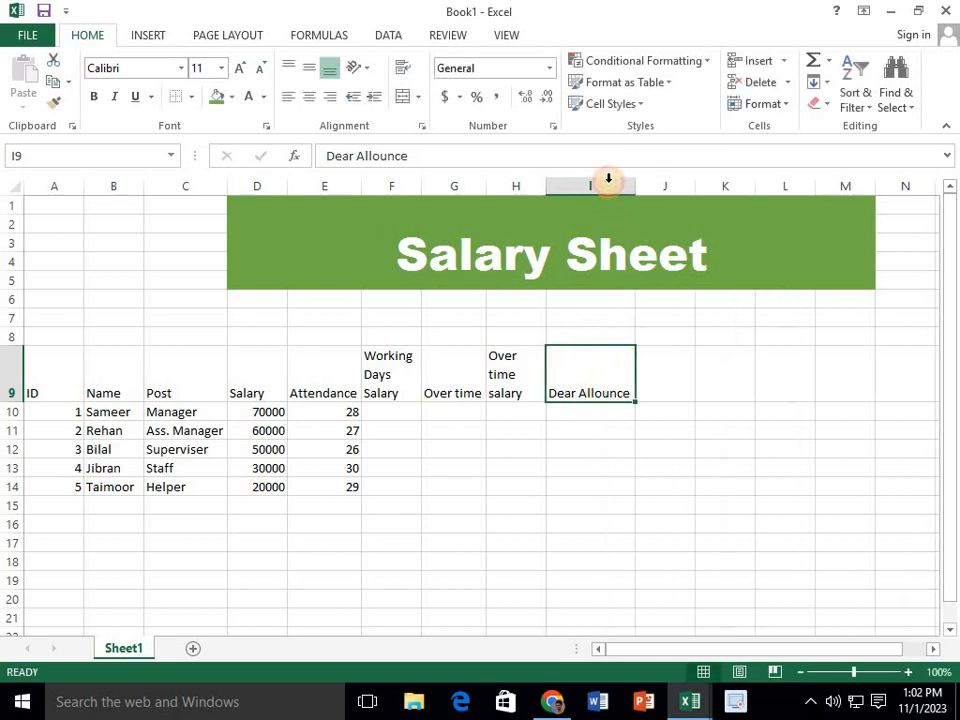
Enter the column heading "House Rant Allounce" in cell J9 and wrap its text within the cell
click(669, 382)
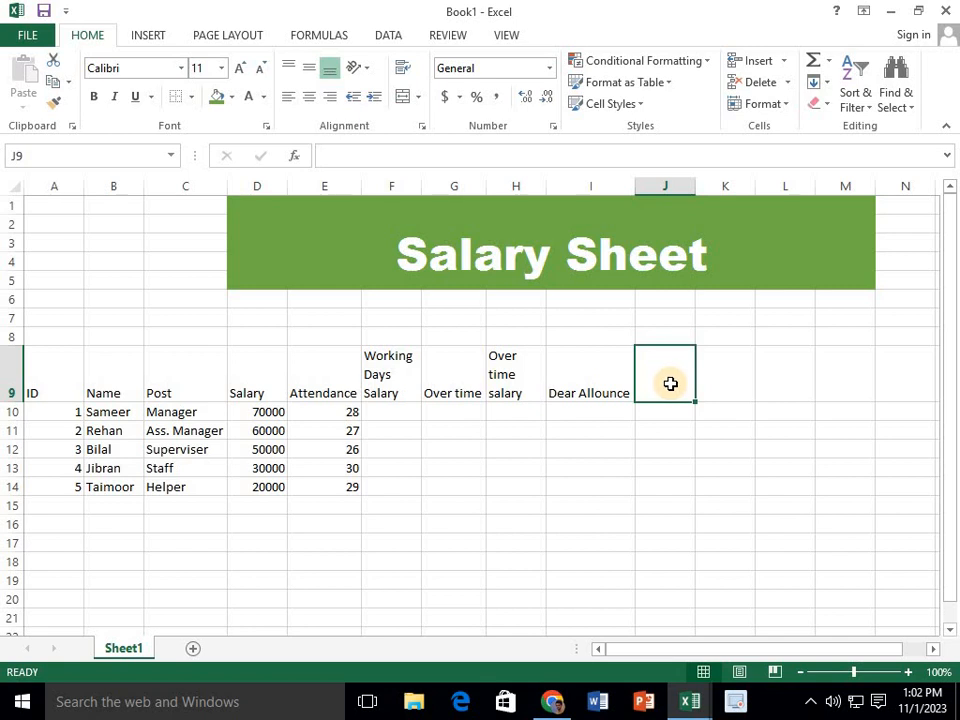
text(House)
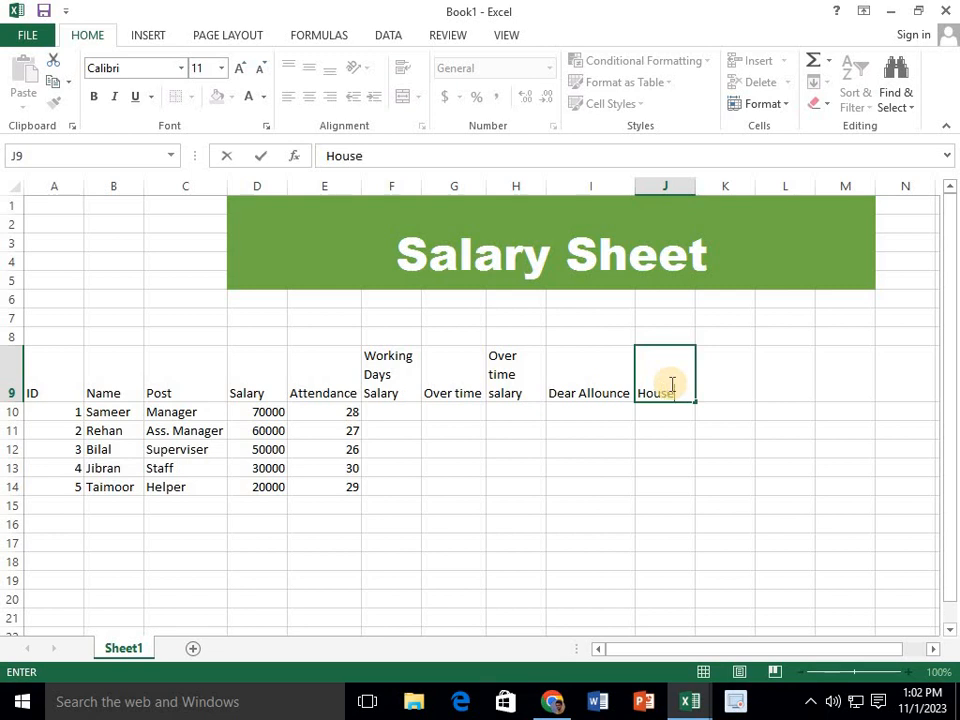
text( o)
key(BackSpace)
key(BackSpace)
text(Rant )
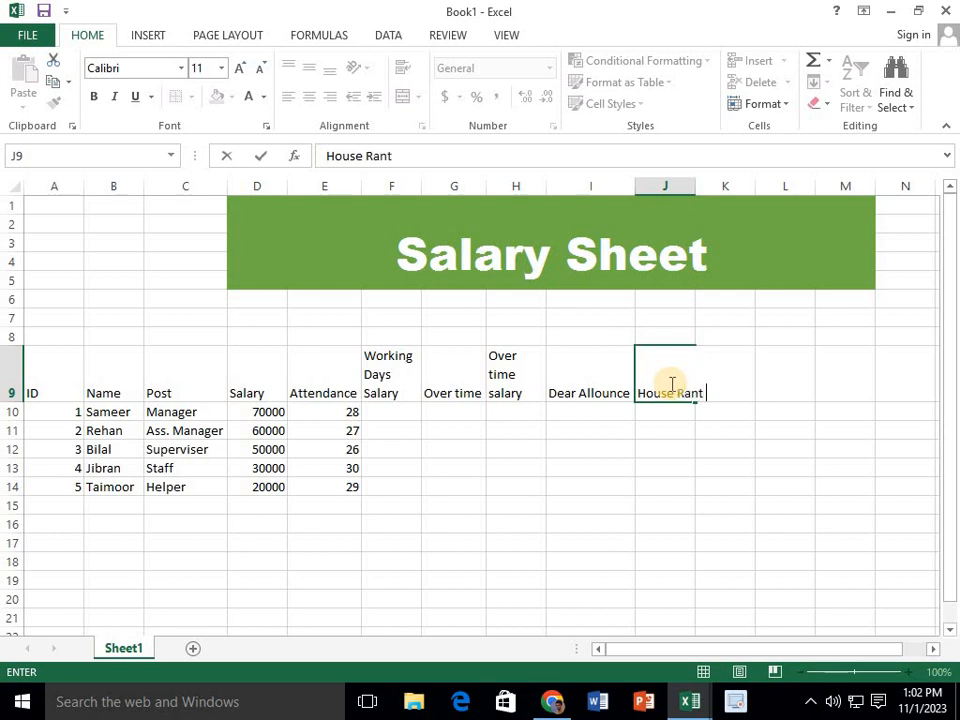
text(Allounce)
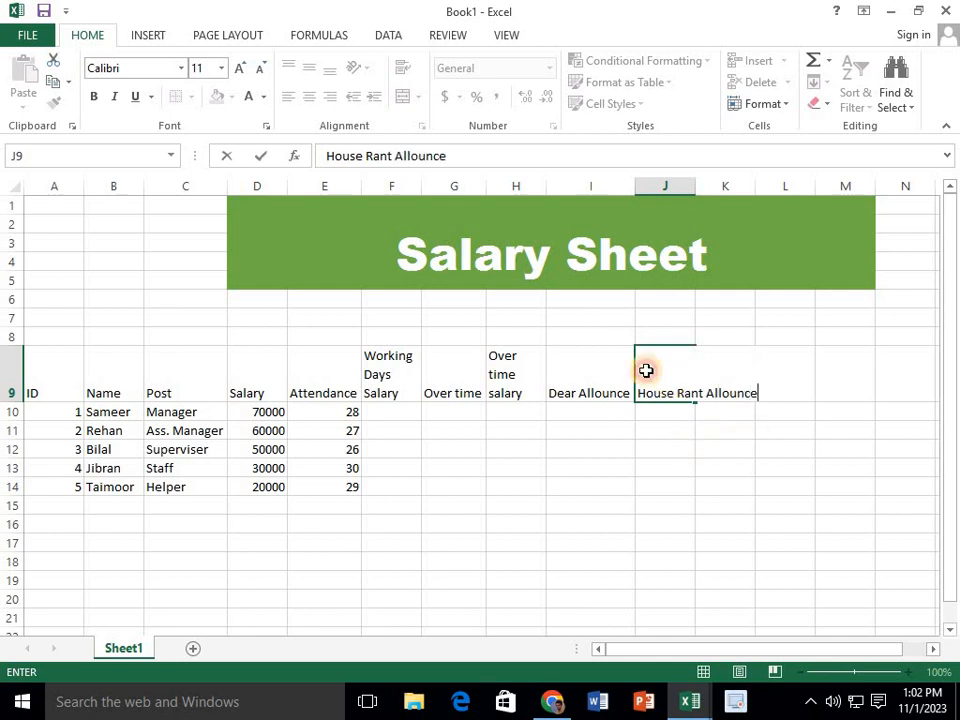
key(ctrl+Return)
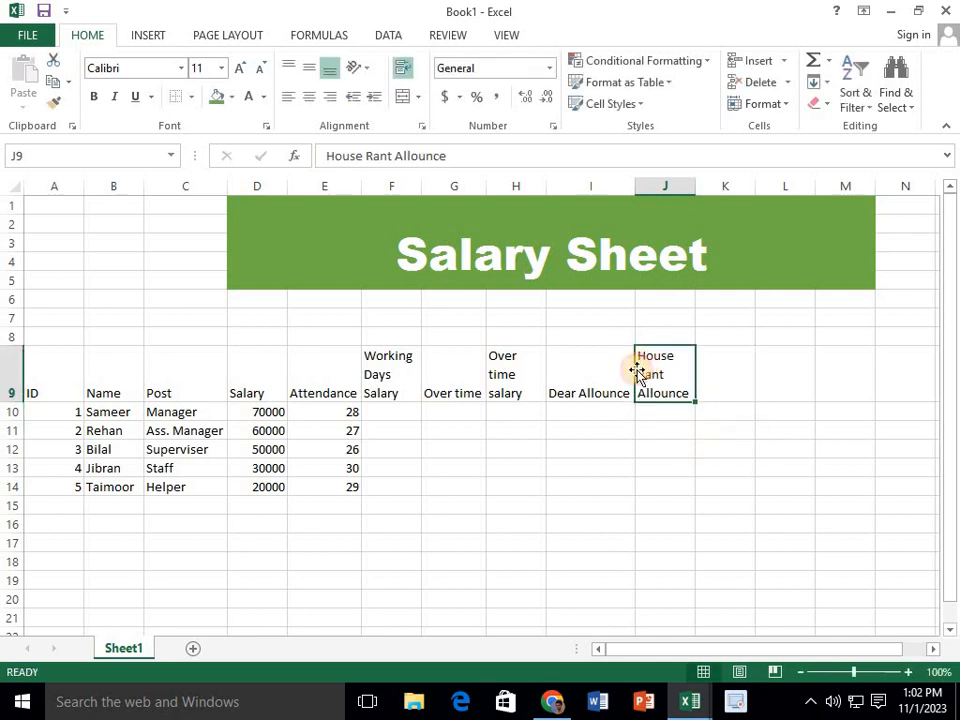
Enter the column heading "Total" in cell K9
click(712, 393)
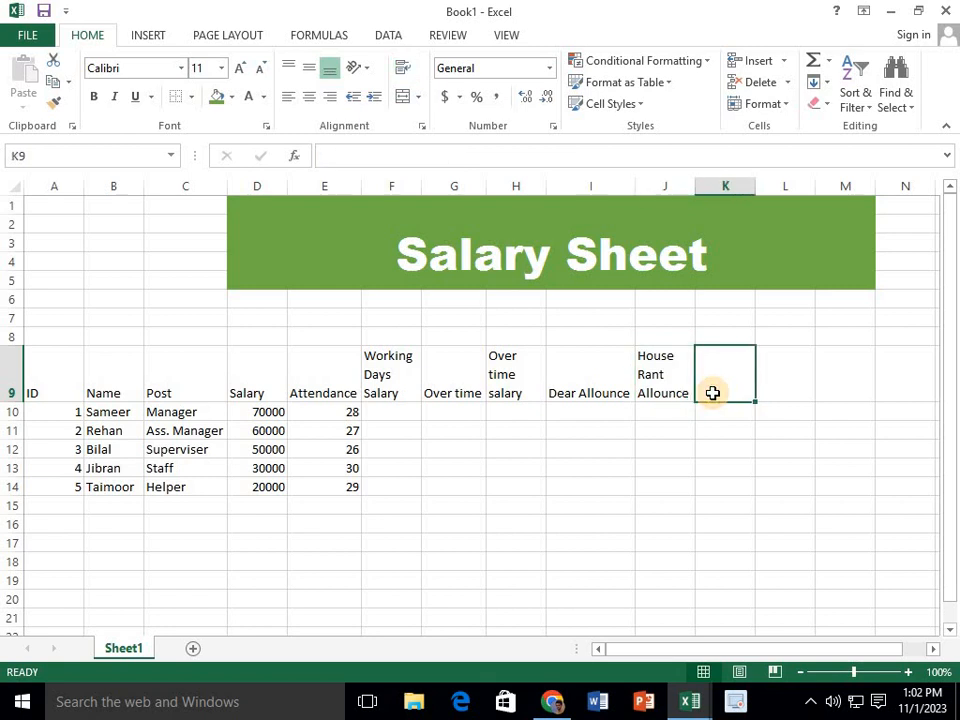
text(To)
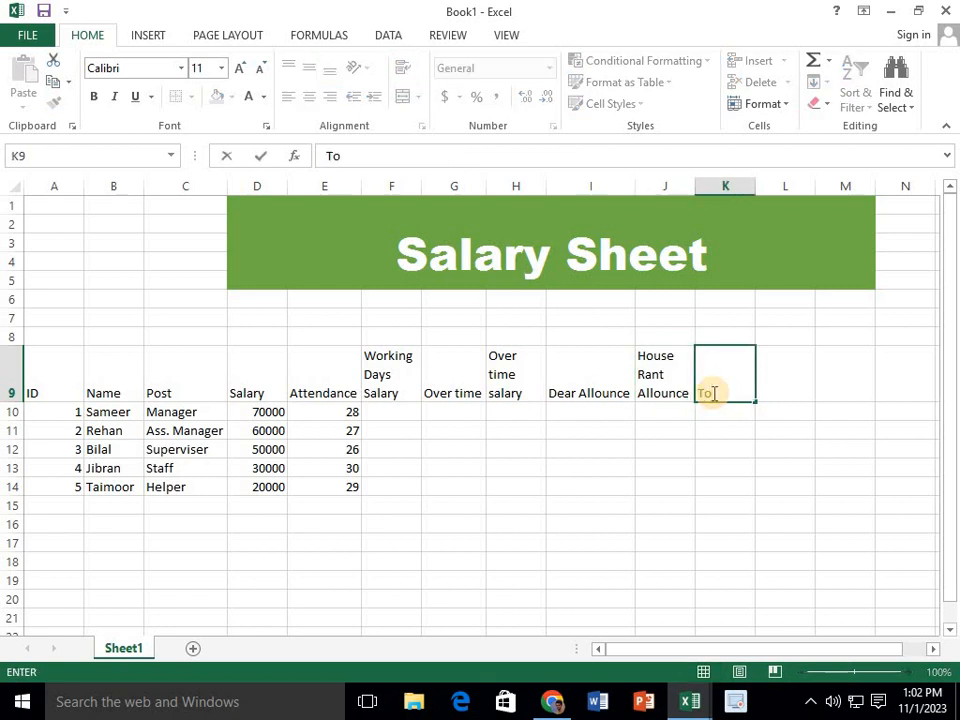
text(tal)
click(552, 446)
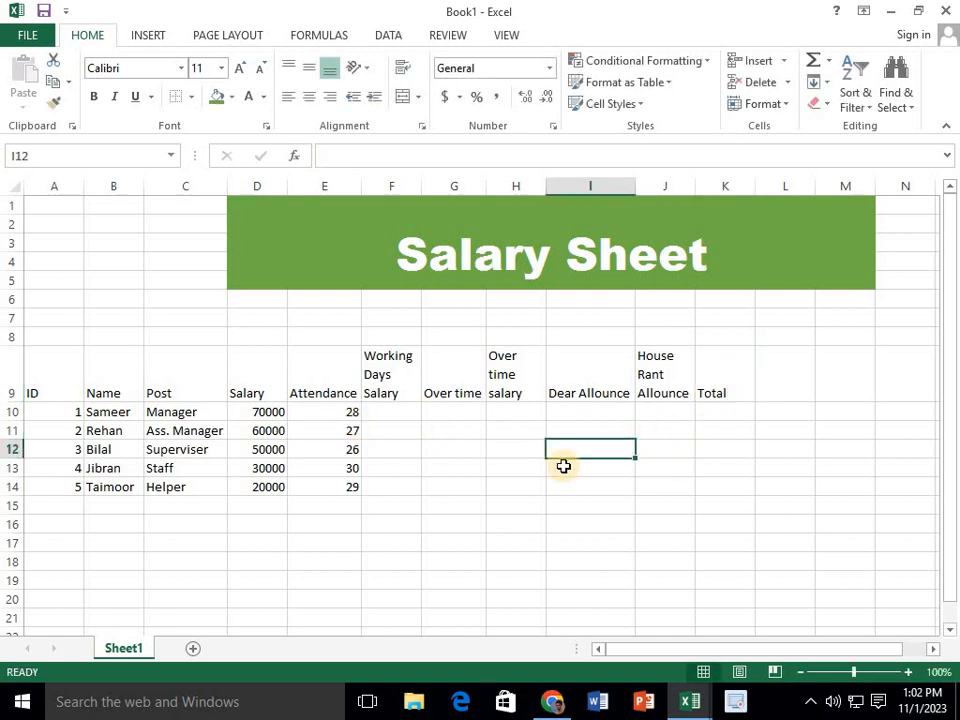
Fill the "Over time" column in cells G10 to G14 with 9, 10, 15, 13 and 10
click(468, 411)
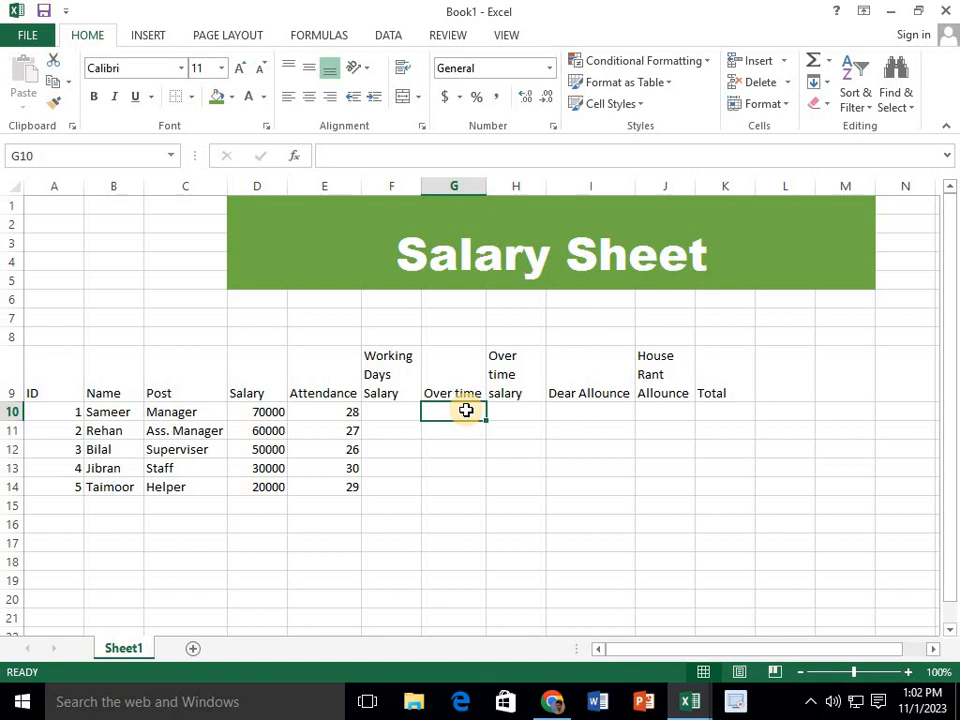
text(9)
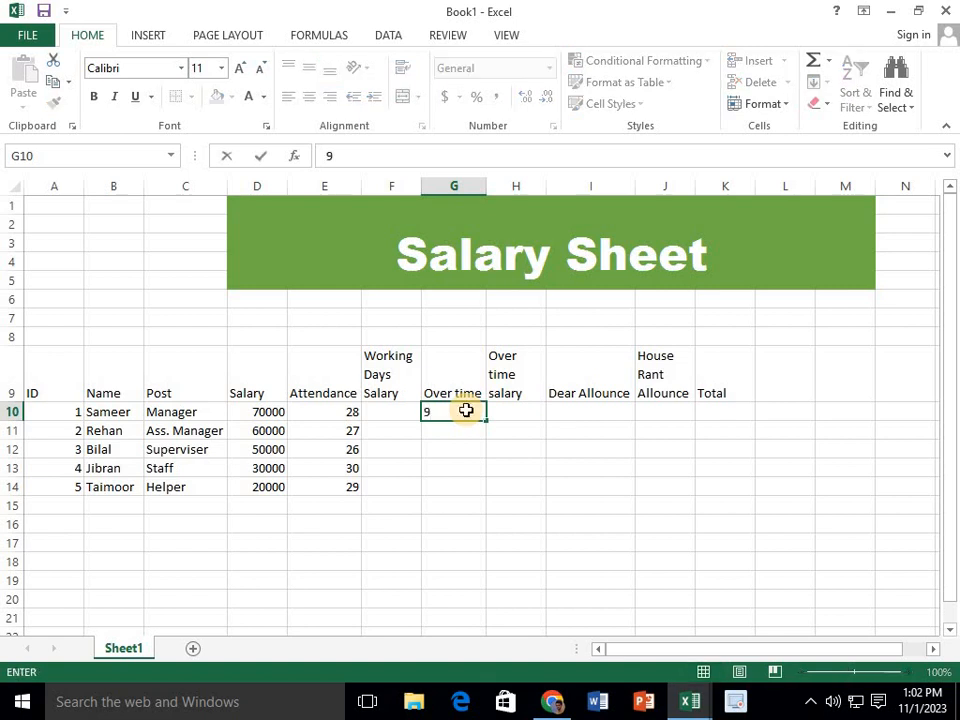
key(Return)
text(10)
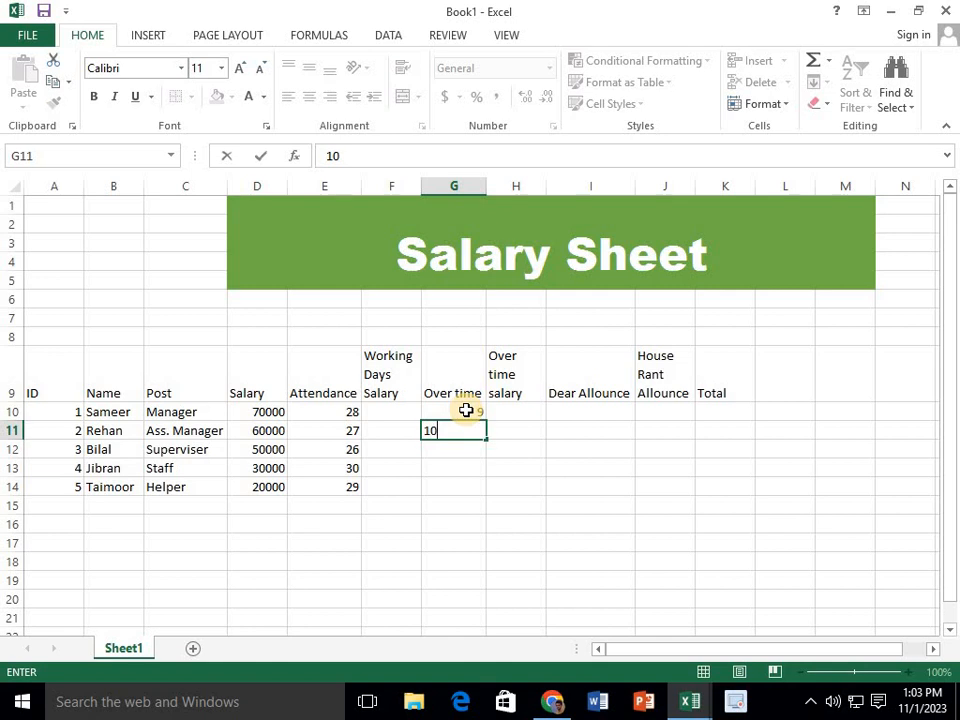
key(Return)
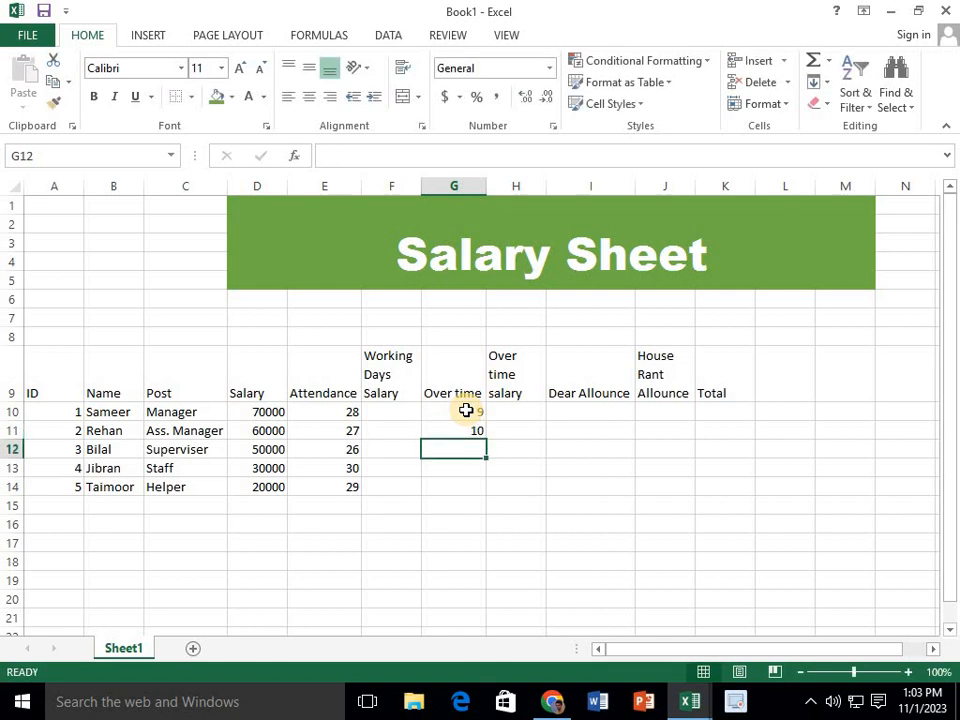
text(15)
key(Return)
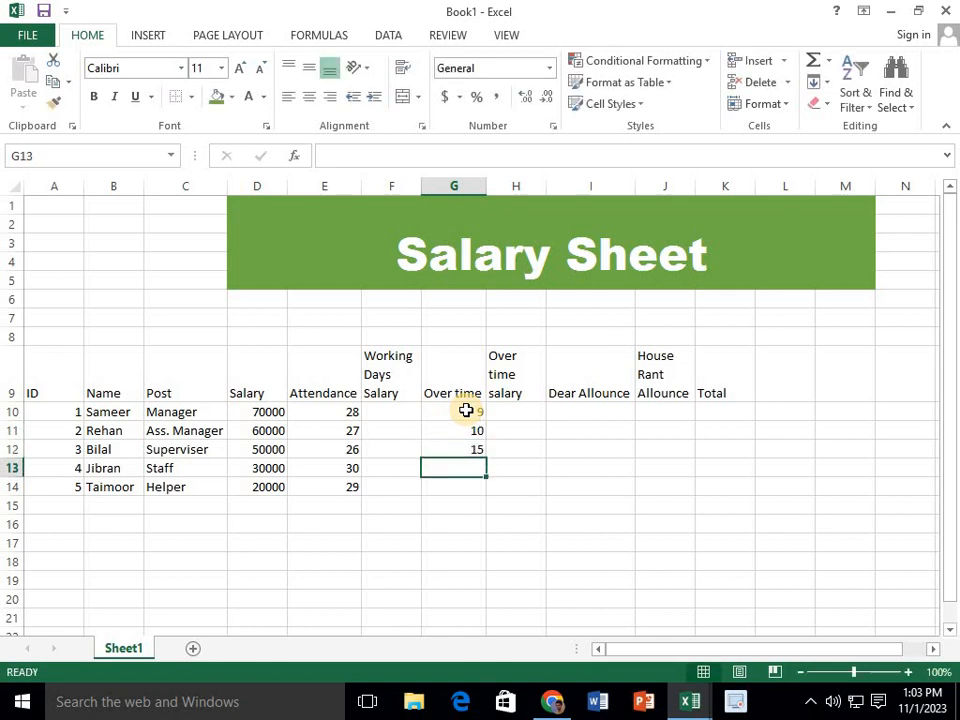
text(13)
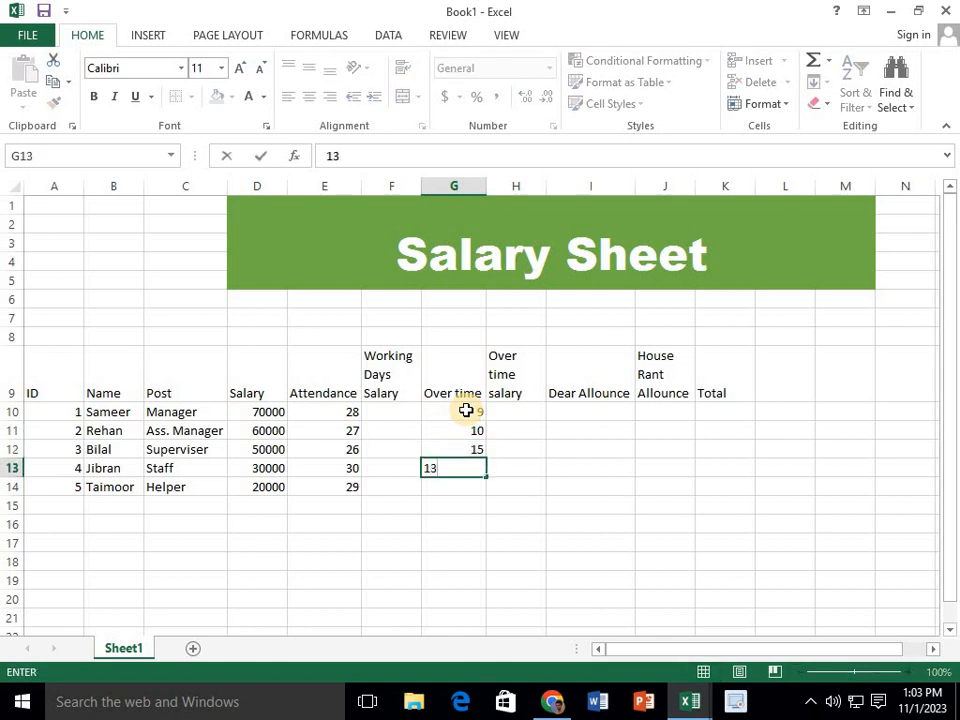
key(Return)
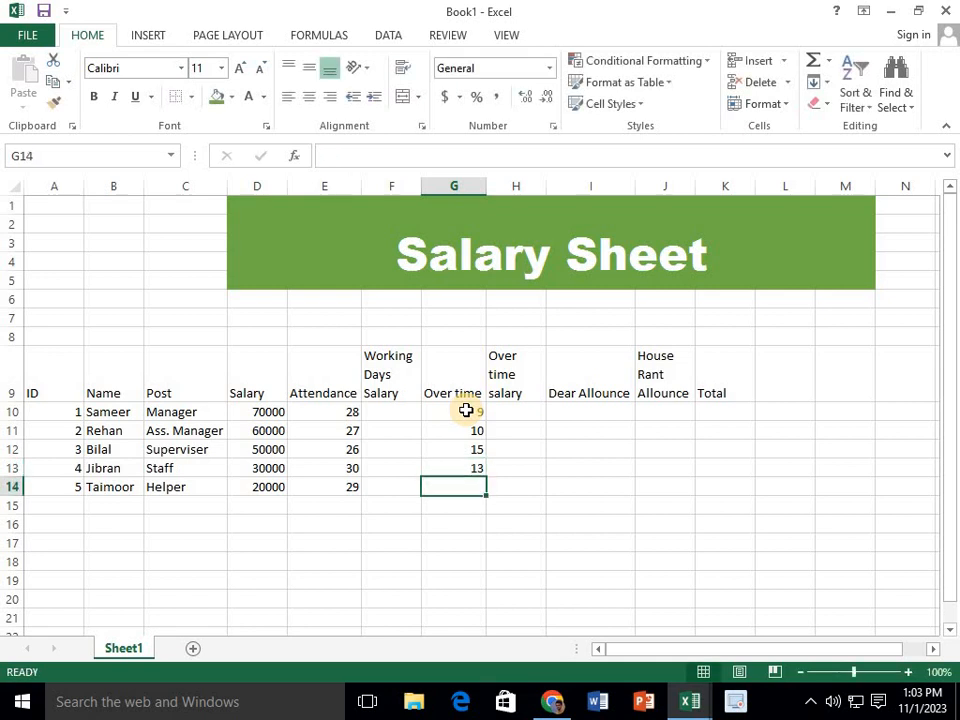
text(10)
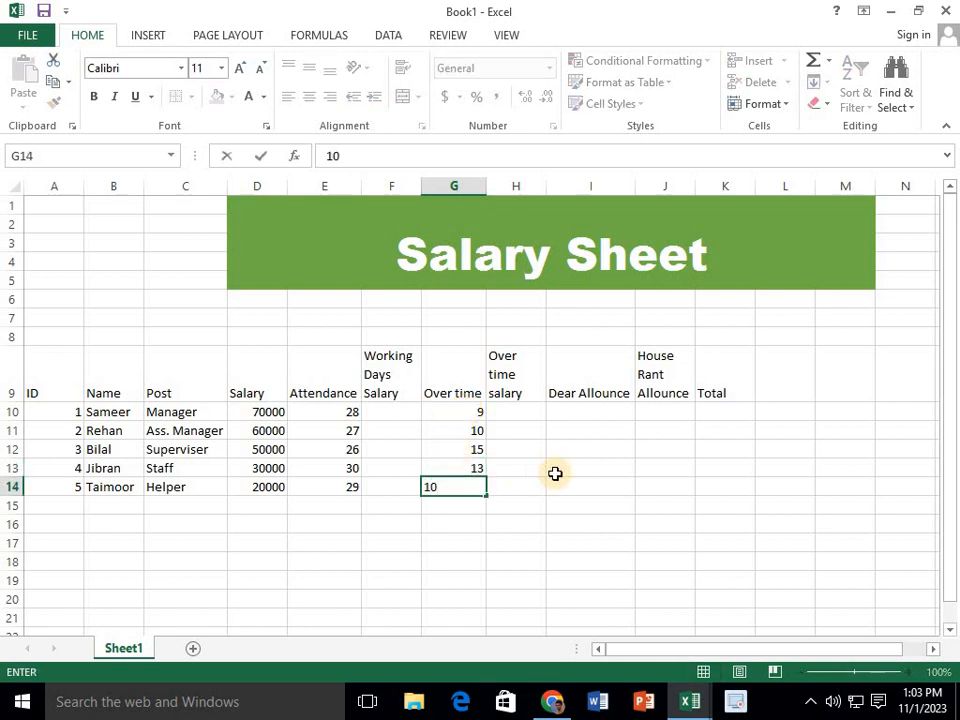
click(555, 473)
Examine the empty allowance cells in row 10 and compare the employees' posts with their salaries
click(574, 415)
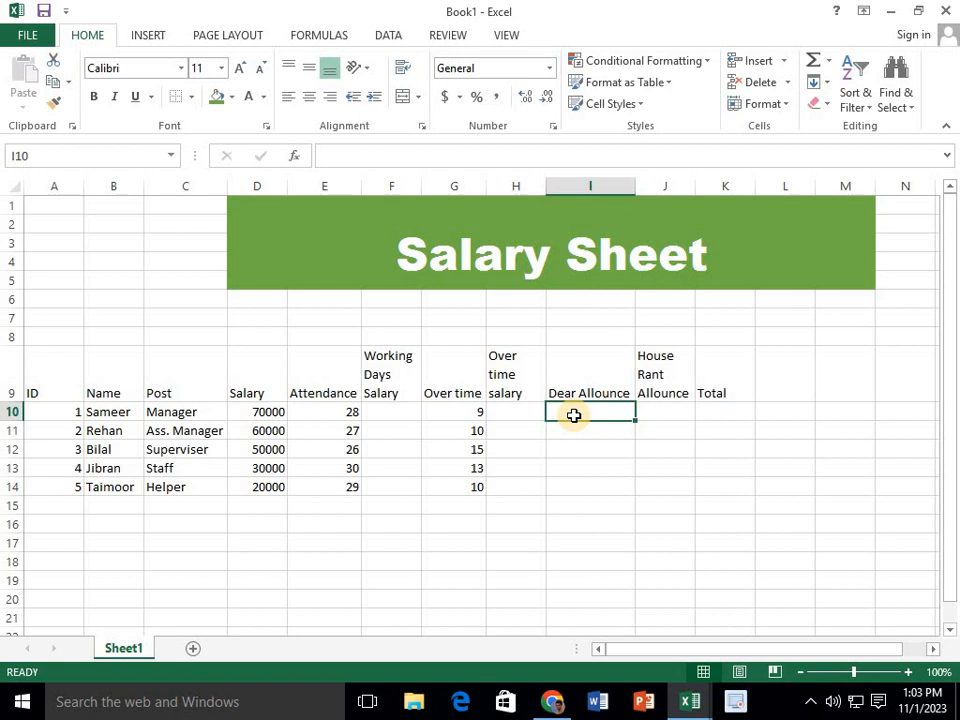
click(640, 413)
click(585, 413)
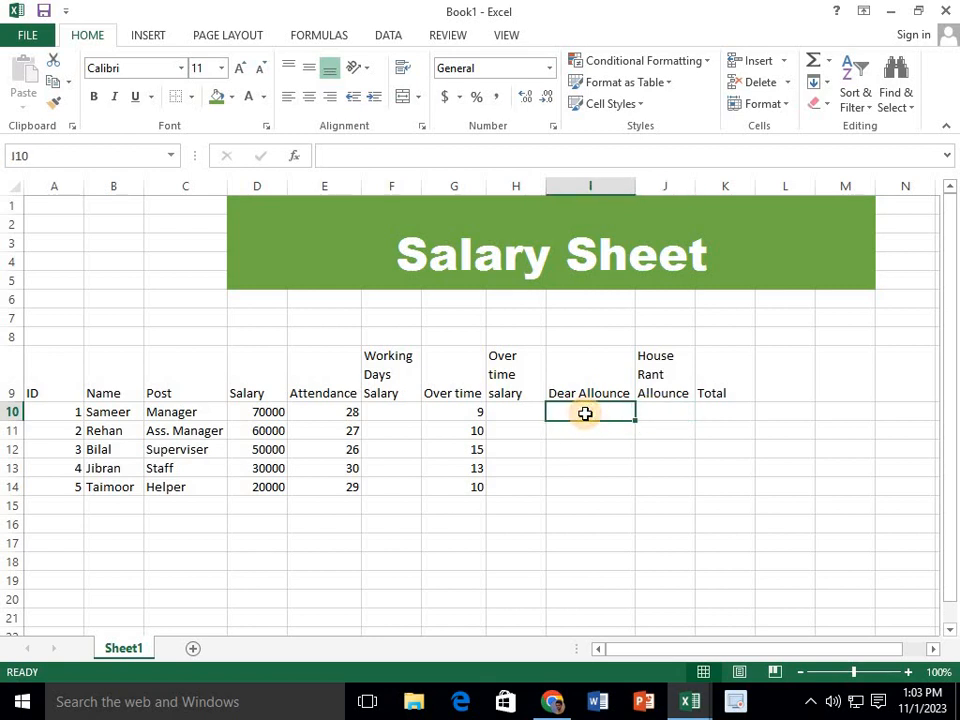
click(190, 412)
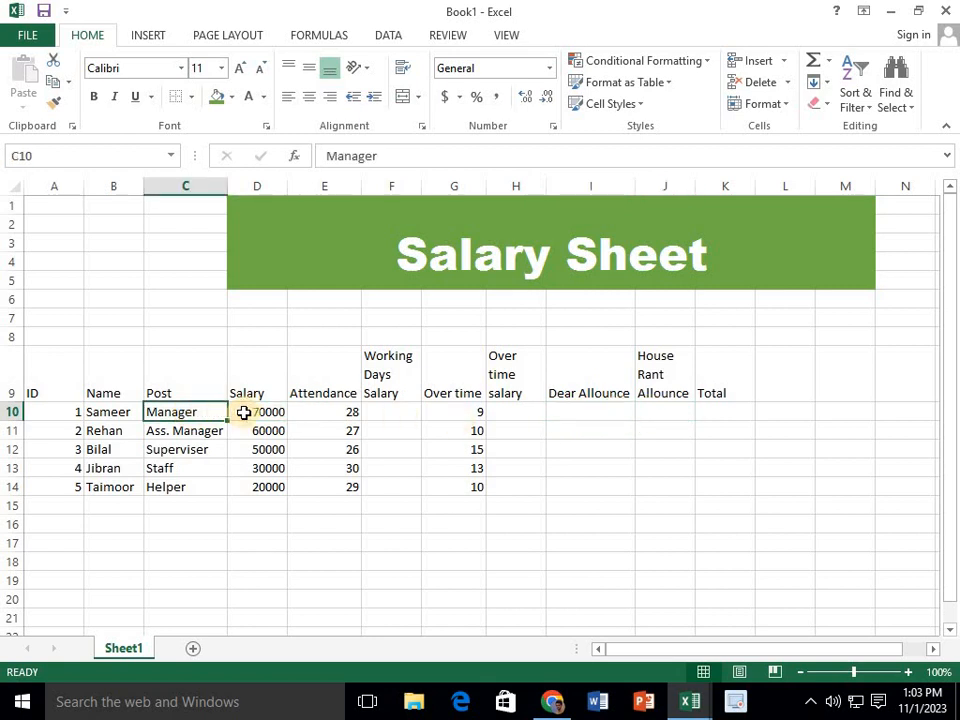
click(255, 411)
click(188, 415)
click(257, 411)
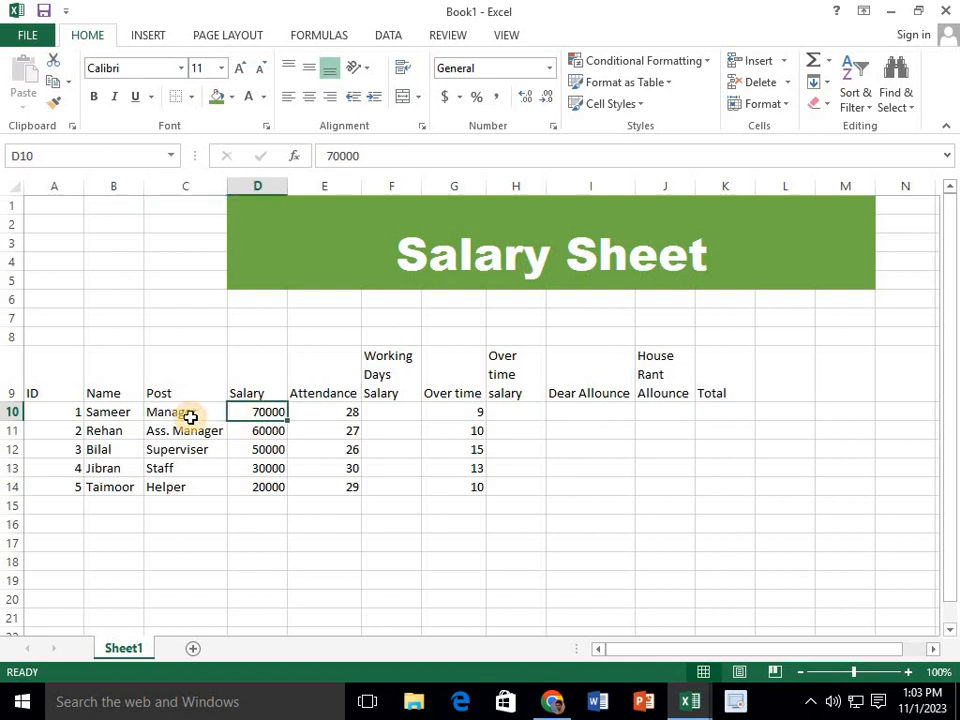
click(190, 416)
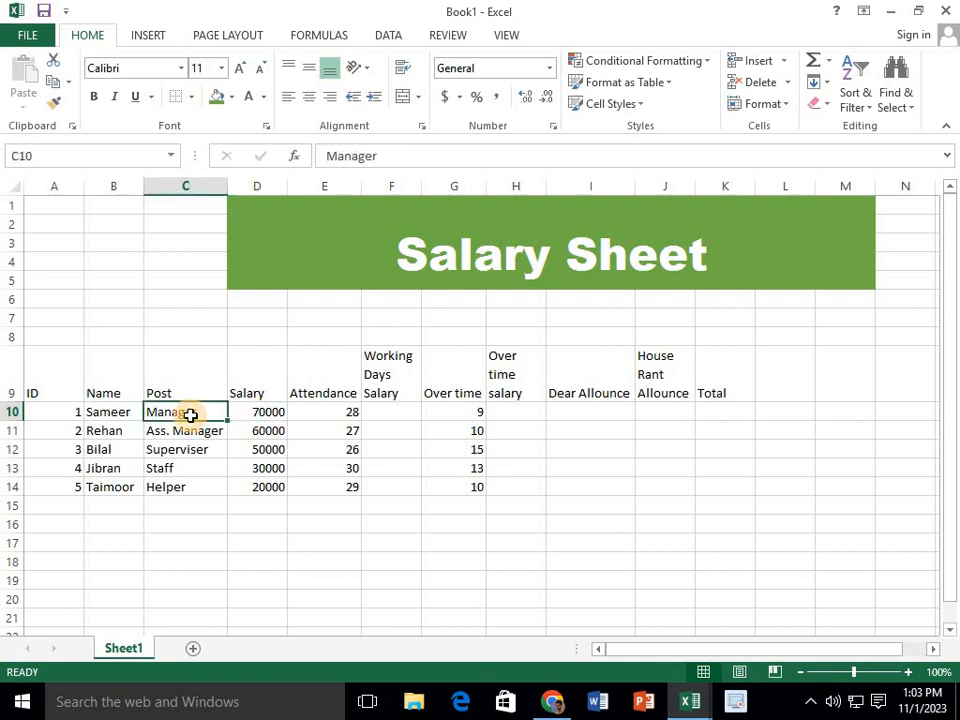
click(250, 413)
click(190, 430)
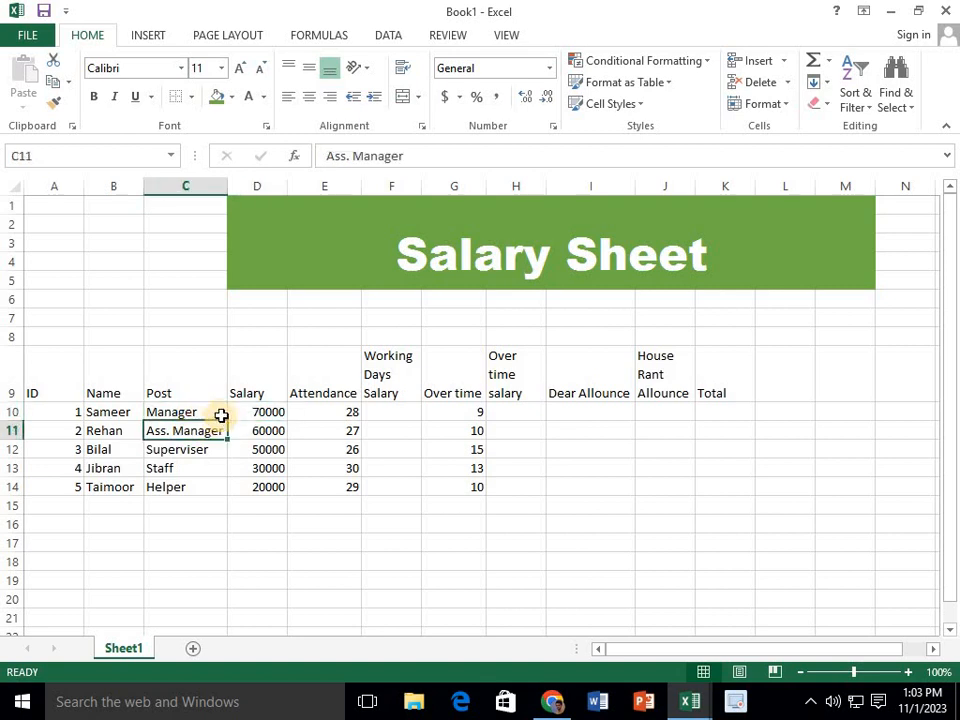
click(199, 446)
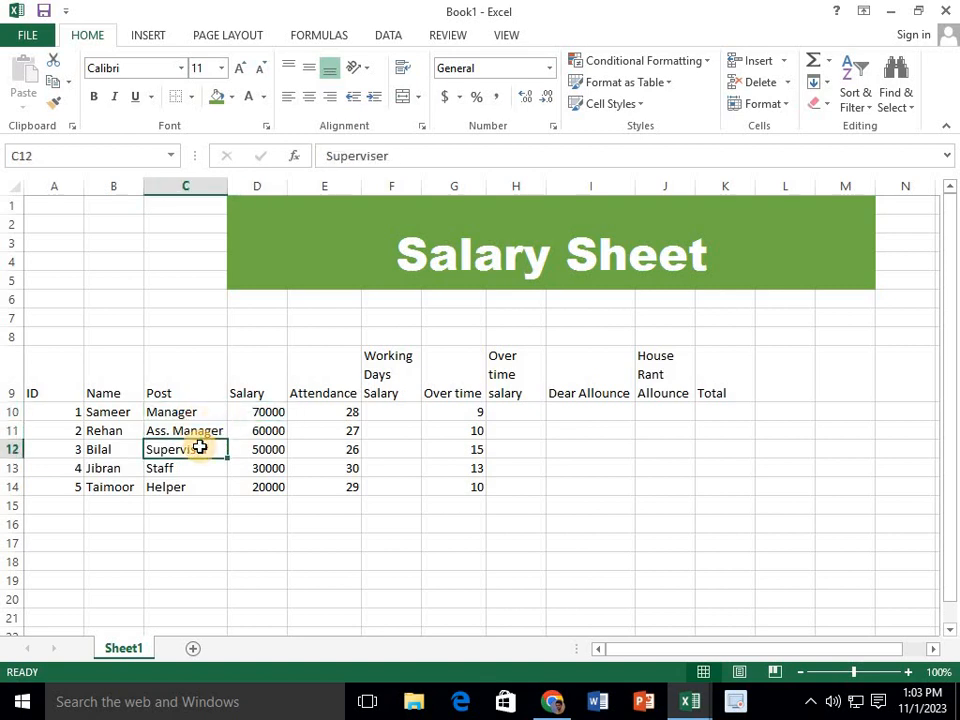
Enter the Manager's allowances in row 10: 4000 for "Dear Allounce" and 10000 for "House Rant Allounce"
click(577, 414)
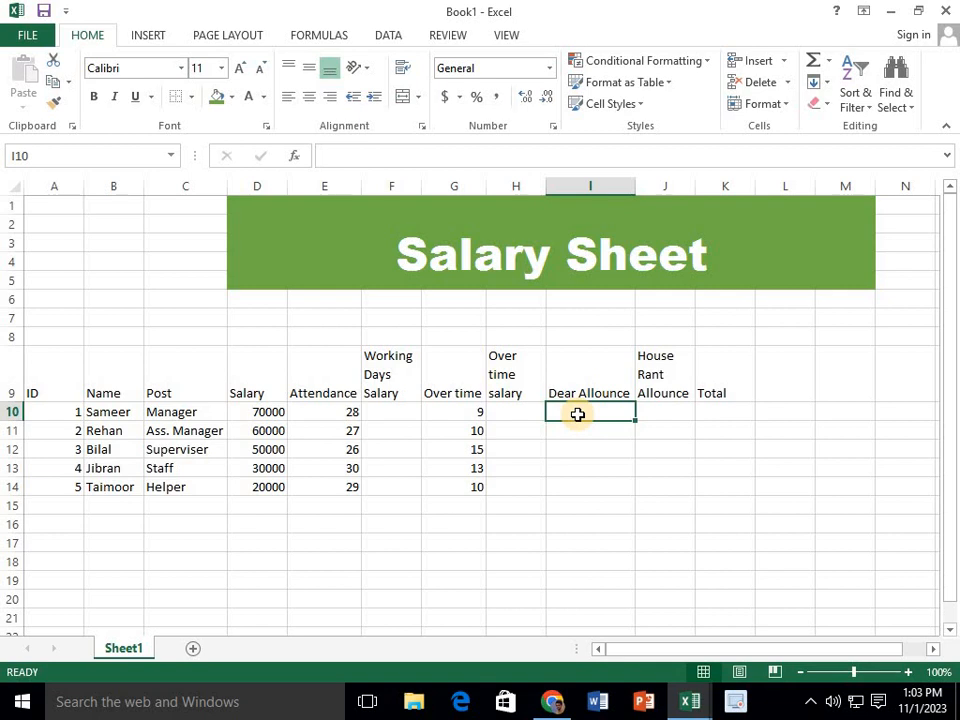
text(4000)
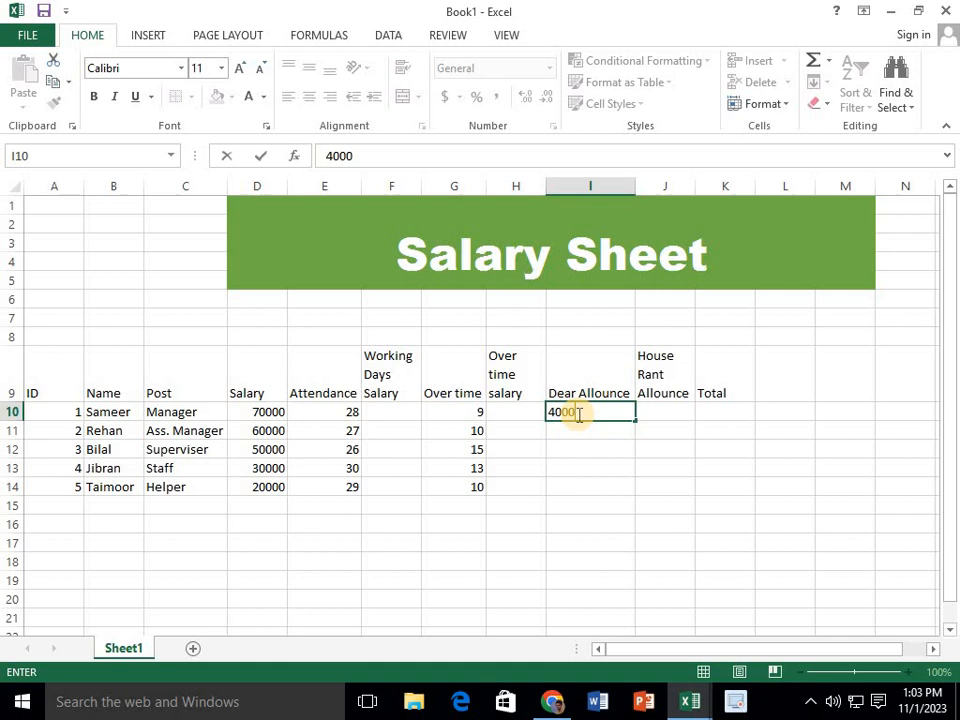
key(Tab)
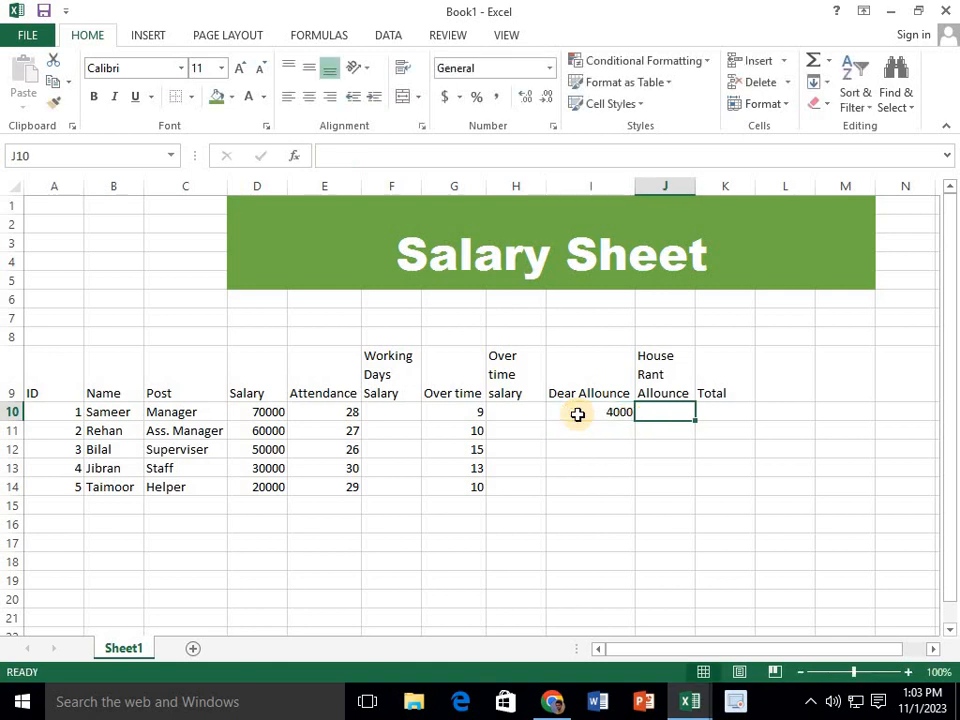
text(1000)
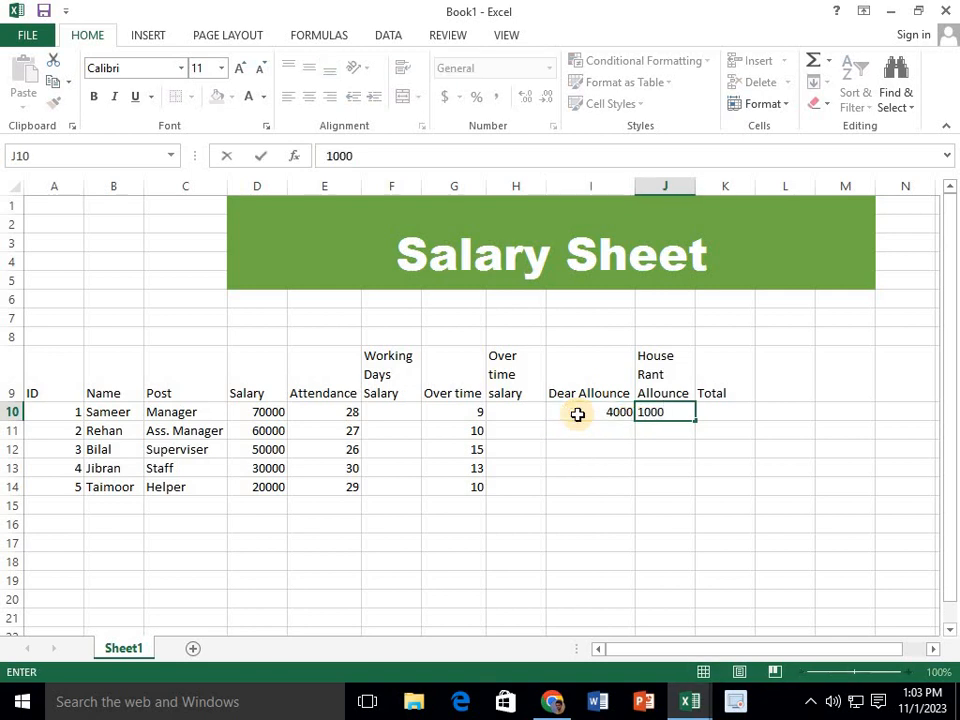
text(0)
key(Return)
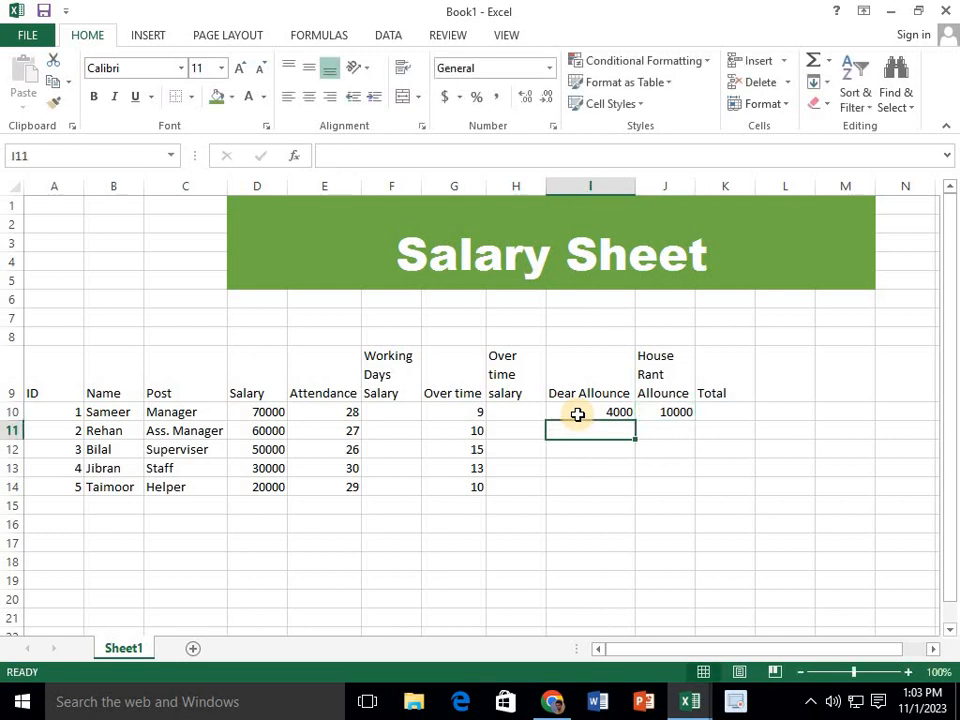
Enter the Ass. Manager's allowances in row 11: 3000 for "Dear Allounce" and 8000 for "House Rant Allounce"
text(3000)
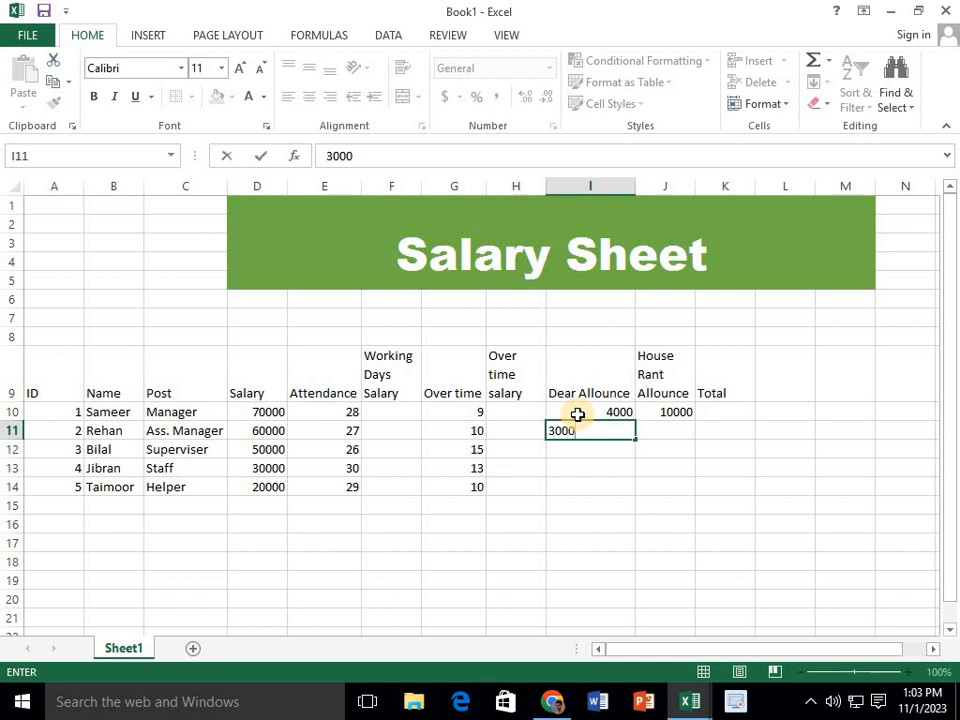
key(Tab)
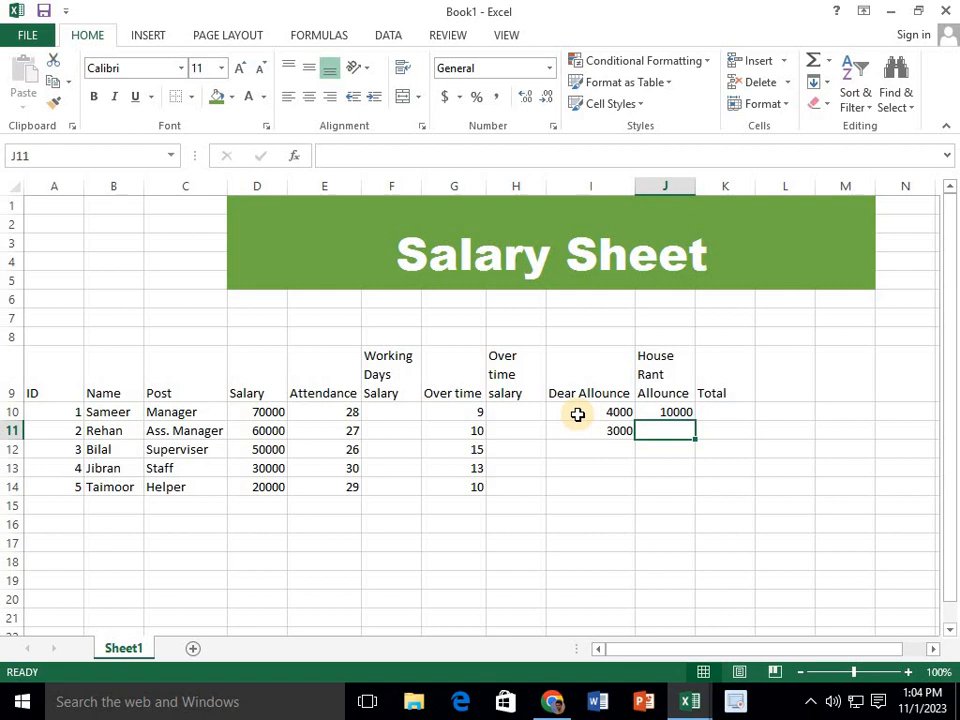
text(80000)
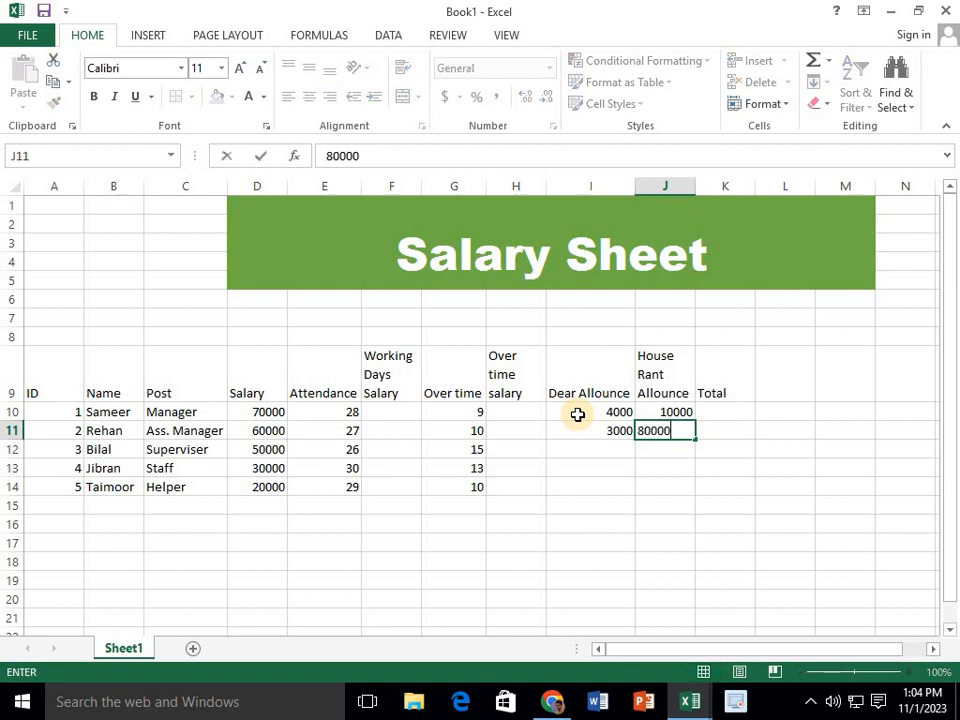
key(BackSpace)
key(Return)
Enter the Superviser's allowances in row 12: 2500 for "Dear Allounce" and 7000 for "House Rant Allounce"
key(Left)
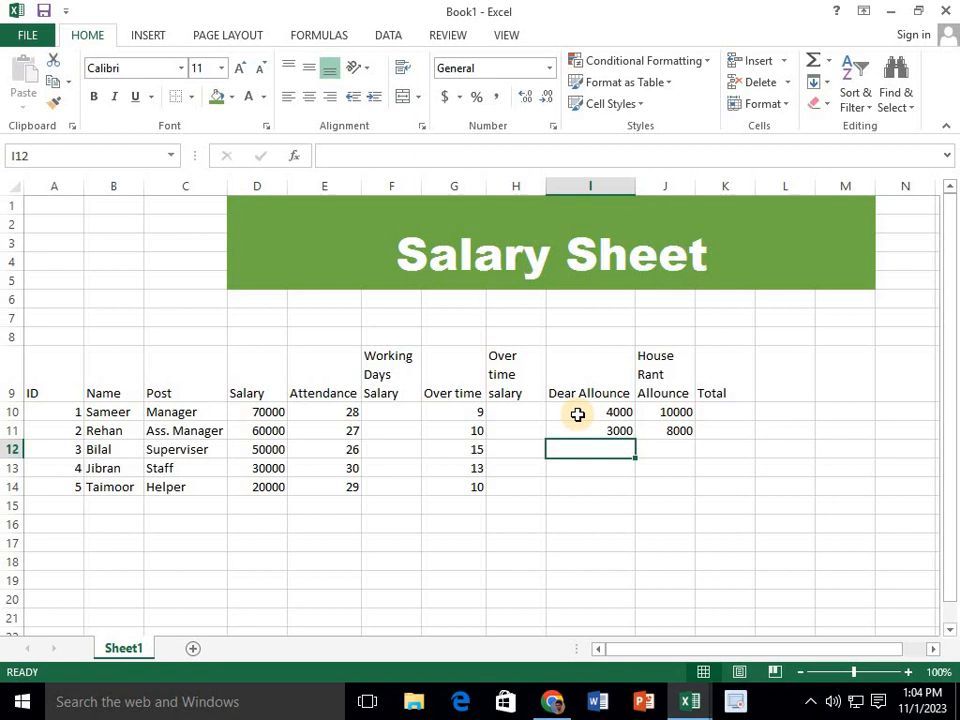
text(25)
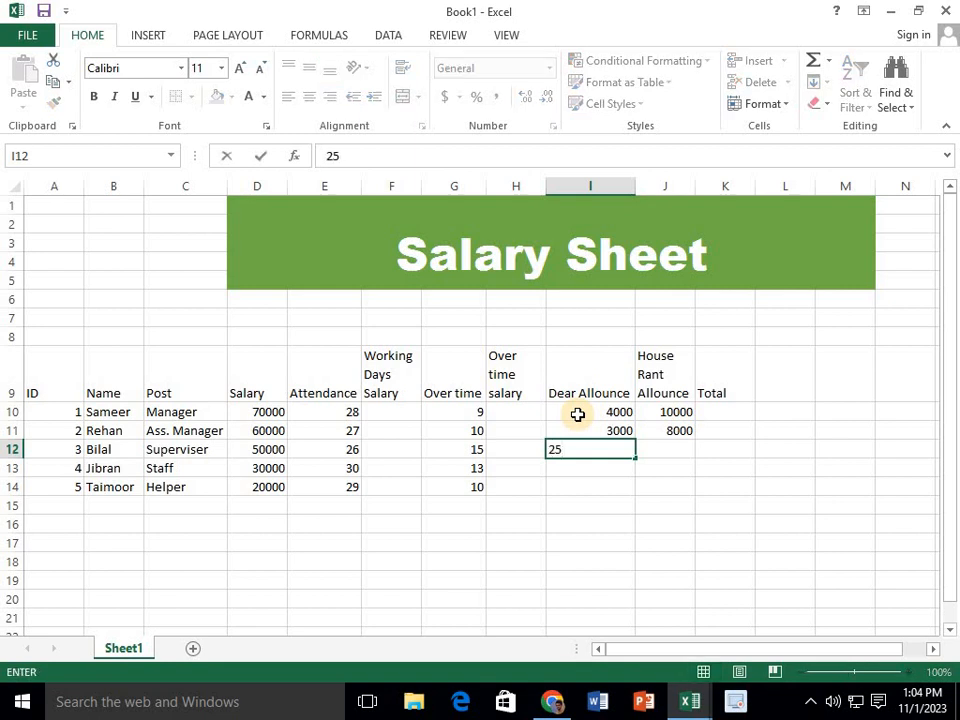
text(00)
key(Right)
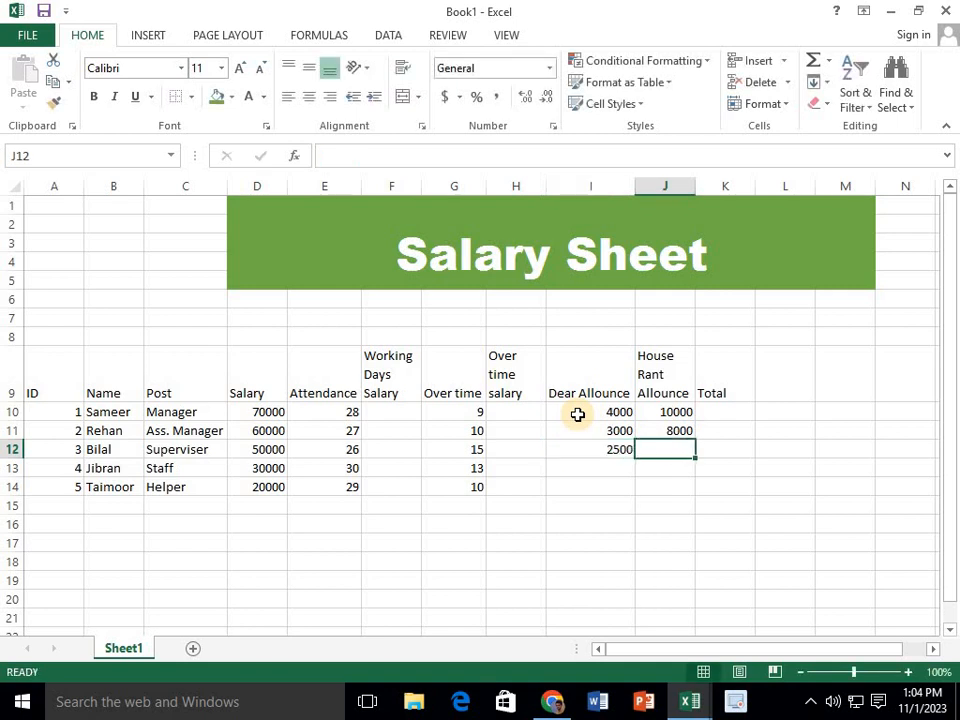
text(7000)
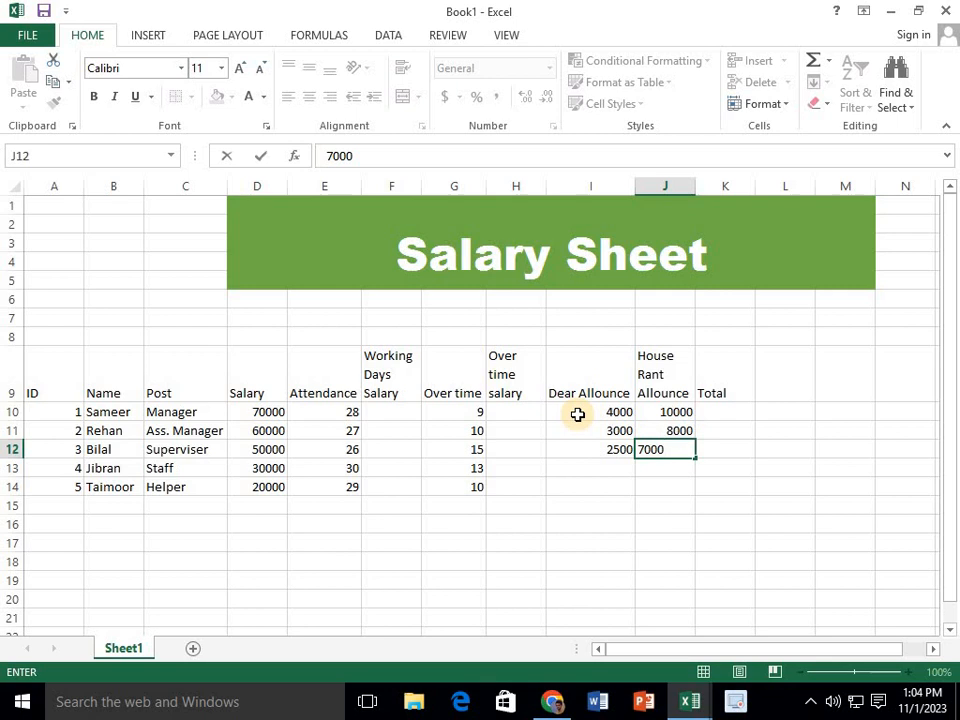
key(Return)
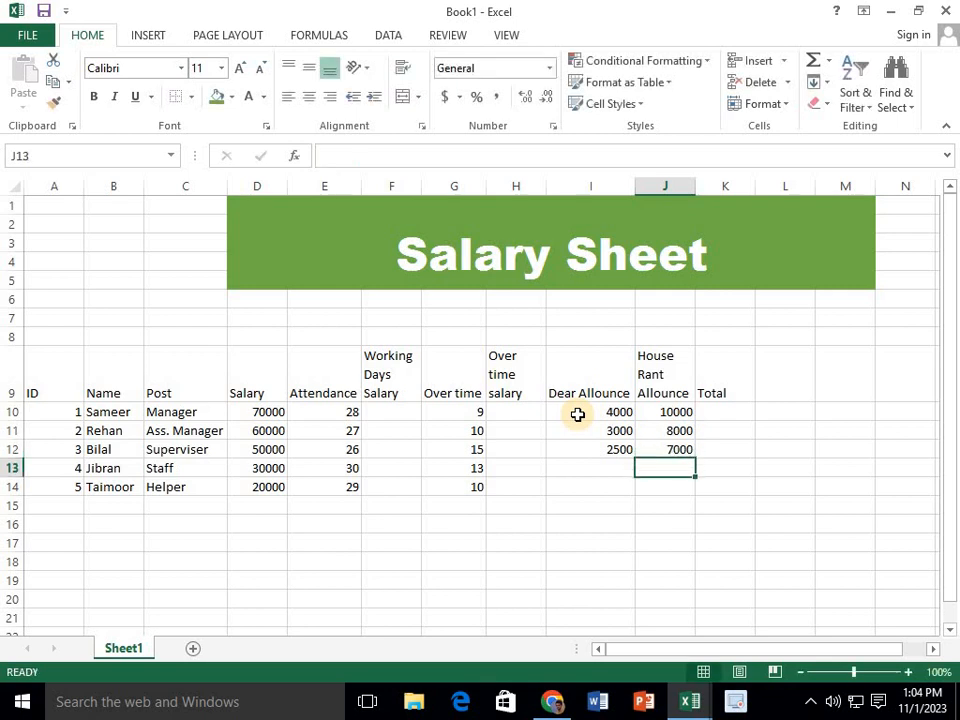
Enter the Staff employee's allowances in row 13: 2000 for "Dear Allounce" and 6000 for "House Rant Allounce"
key(Left)
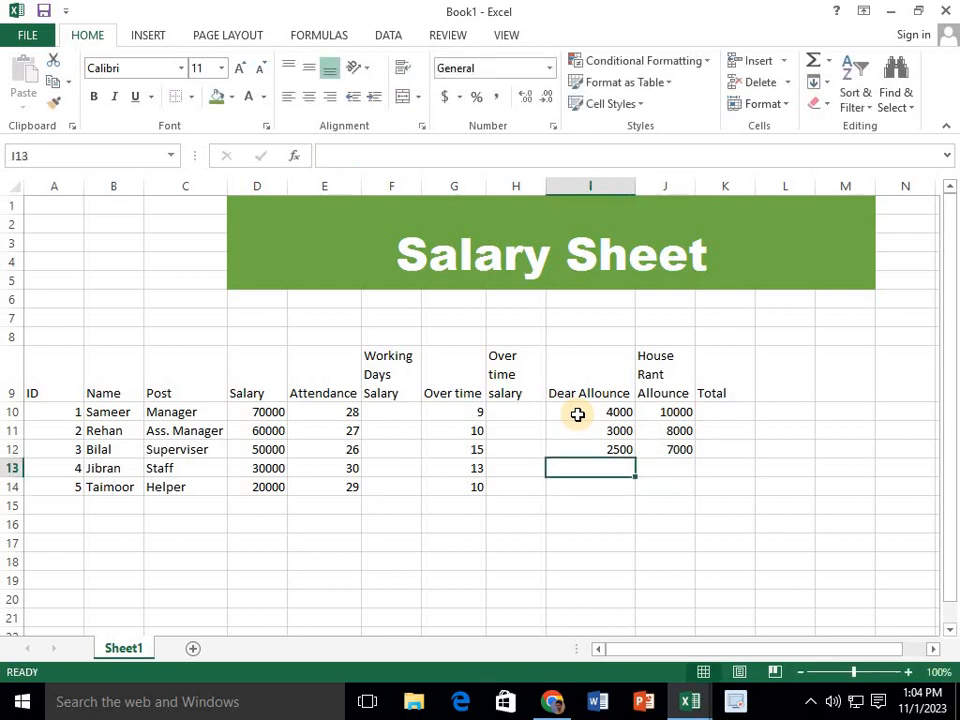
text(2000)
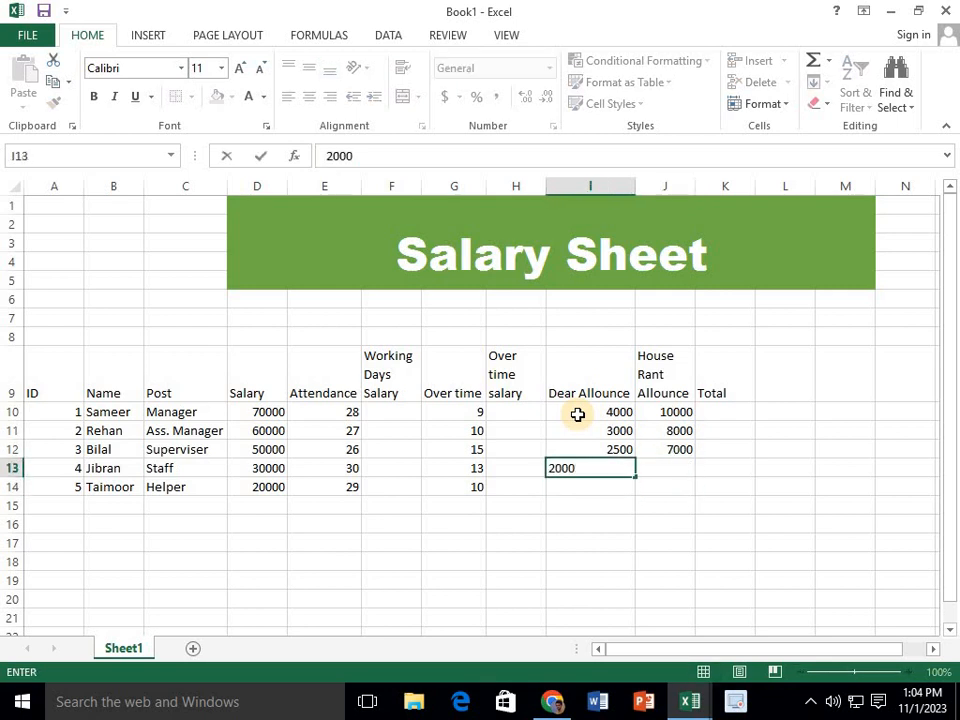
key(Right)
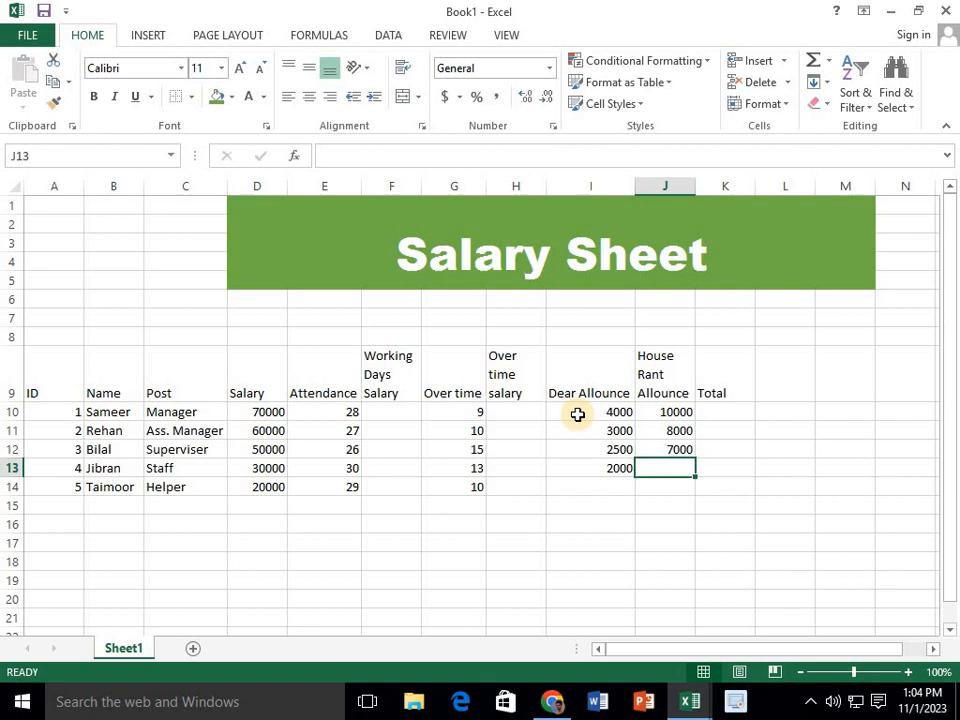
text(6000)
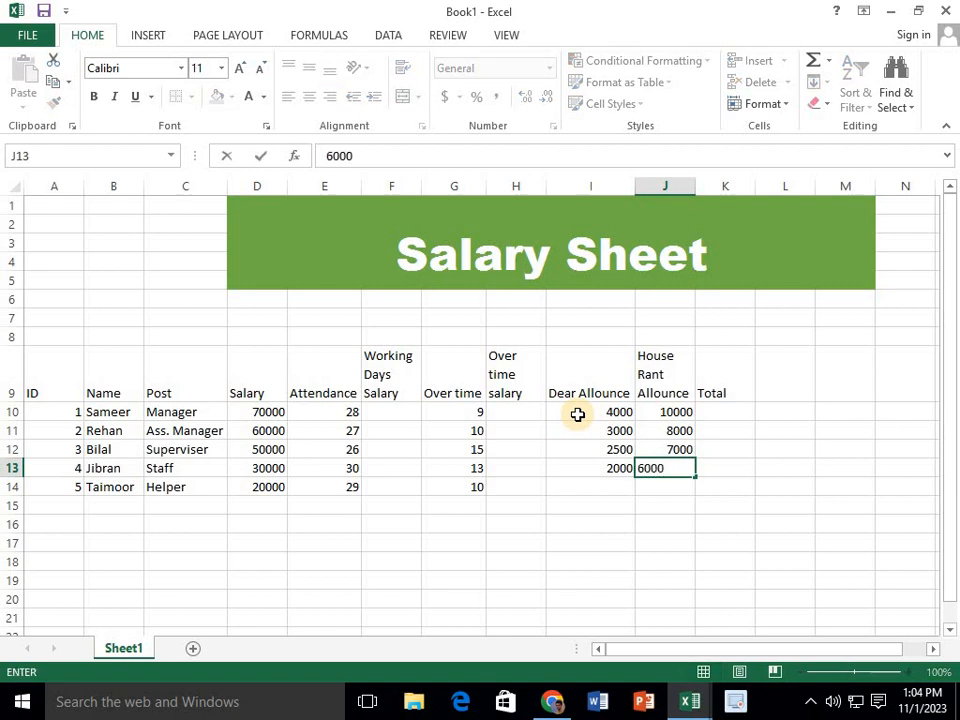
key(Return)
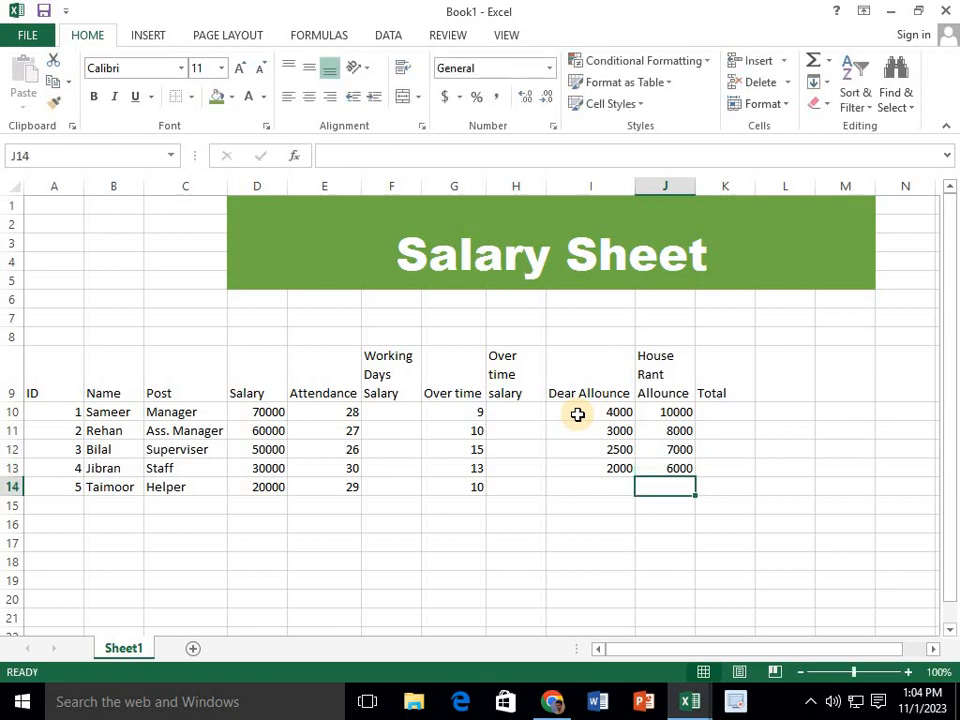
Enter the Helper's allowances in row 14: 5000 for "House Rant Allounce" and 1500 for "Dear Allounce"
text(5000)
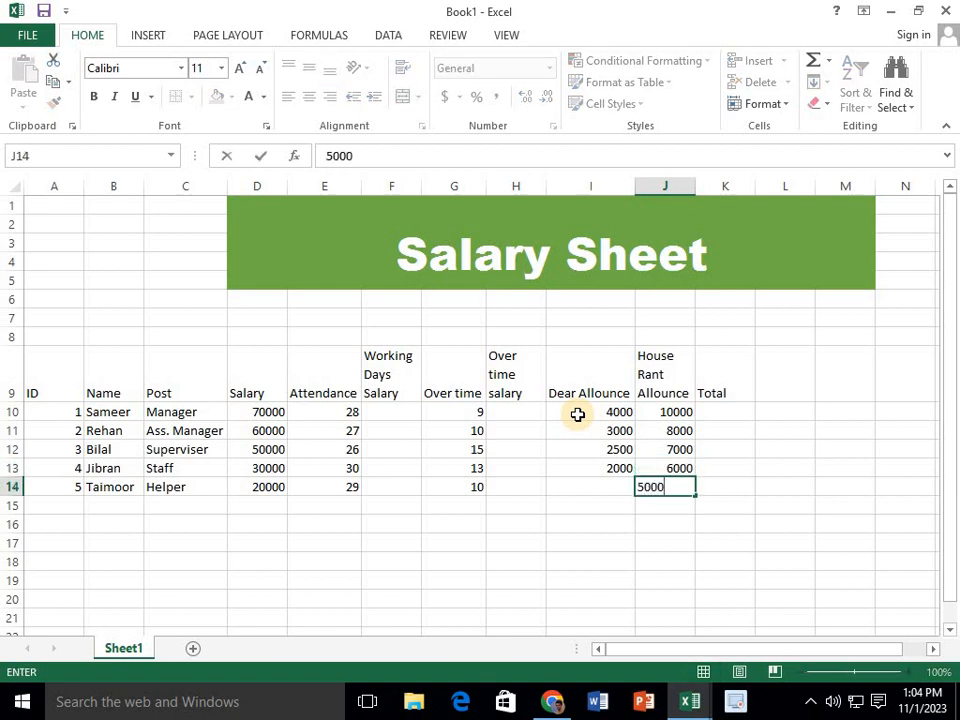
key(Left)
text(1)
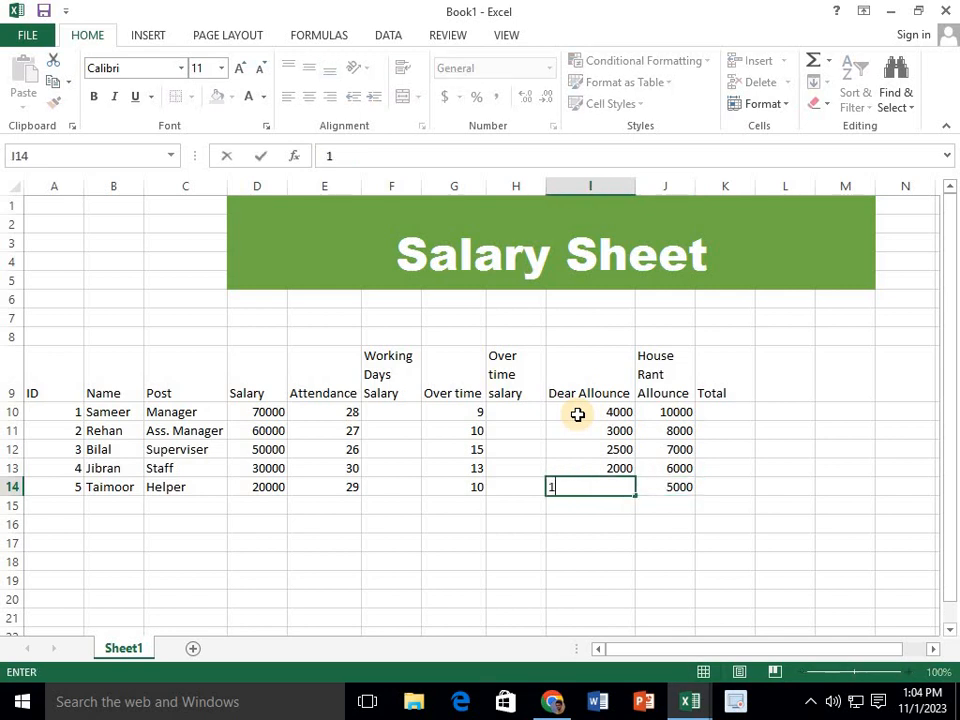
text(500)
click(641, 506)
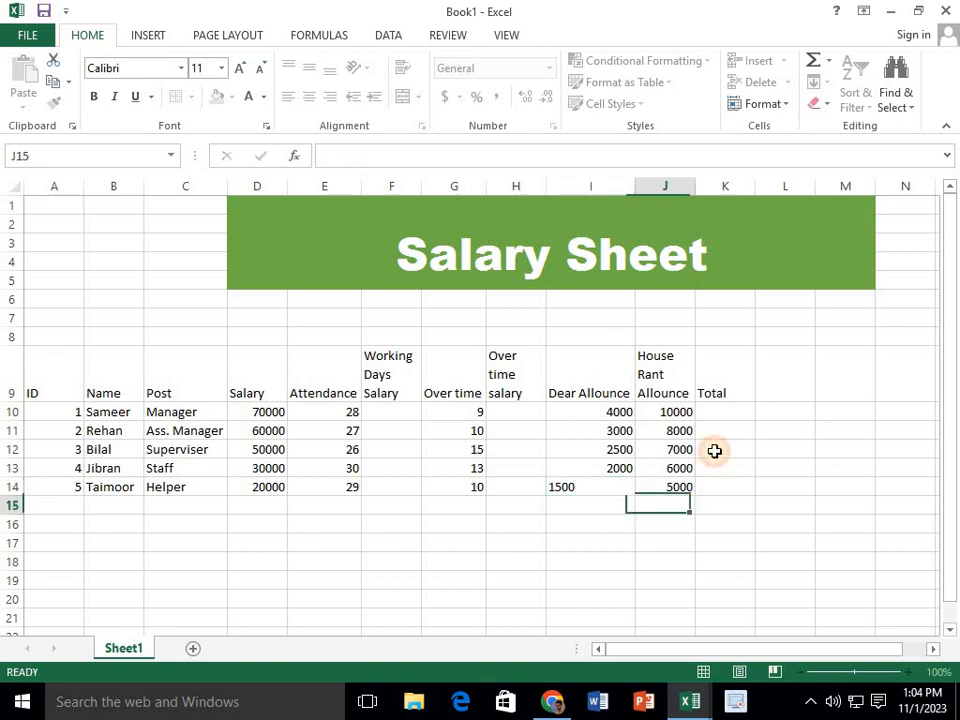
Review the Manager's total, allowance and overtime salary cells in row 10, and the salary and attendance behind the working days salary
click(728, 414)
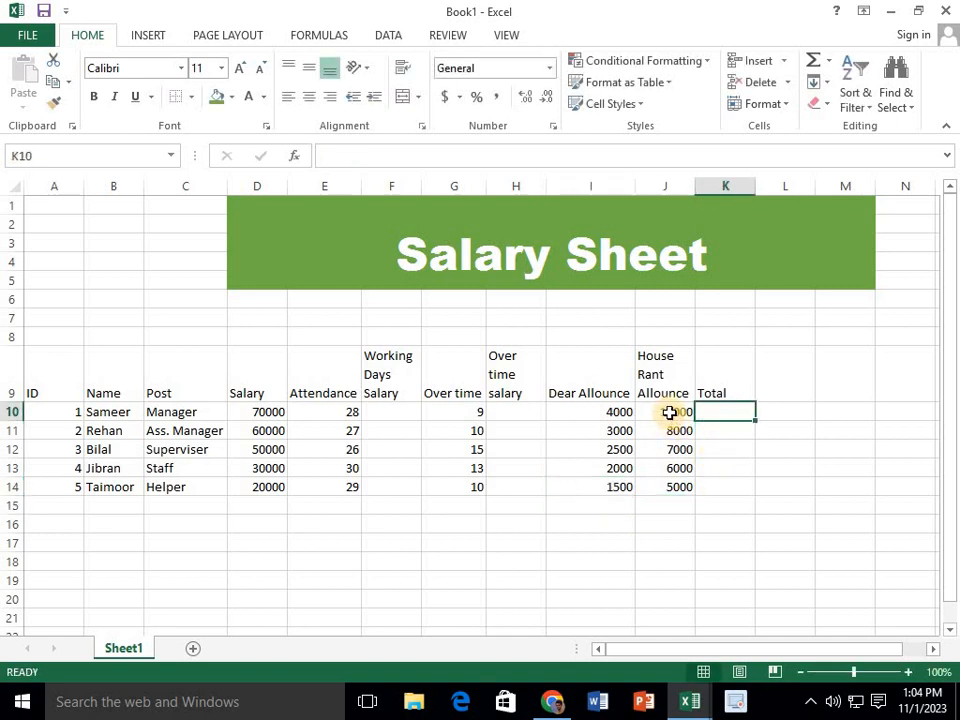
click(669, 412)
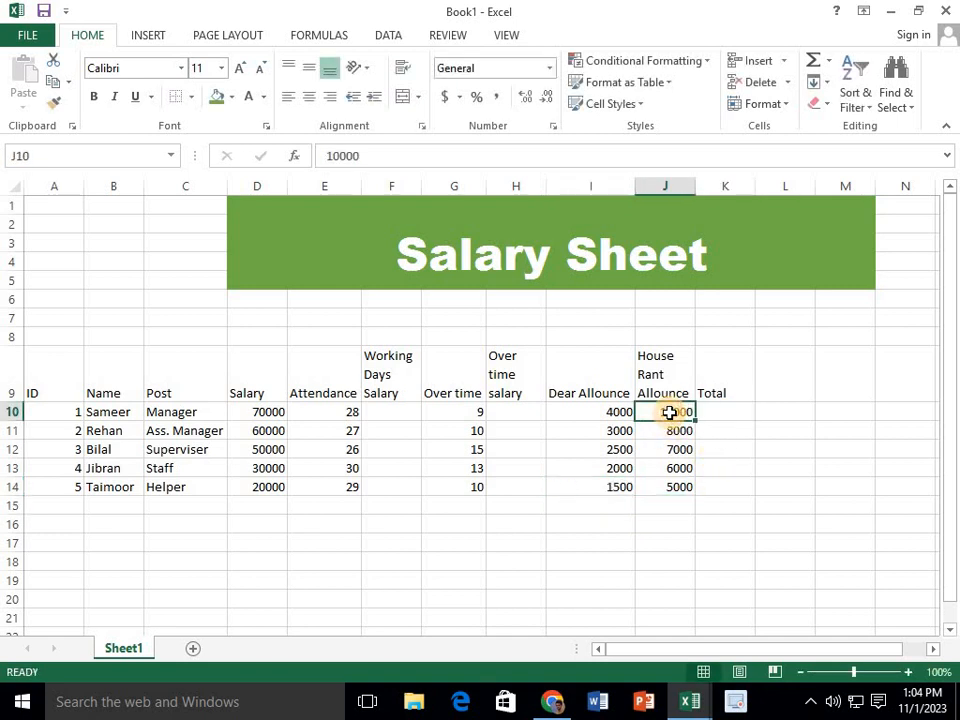
click(612, 414)
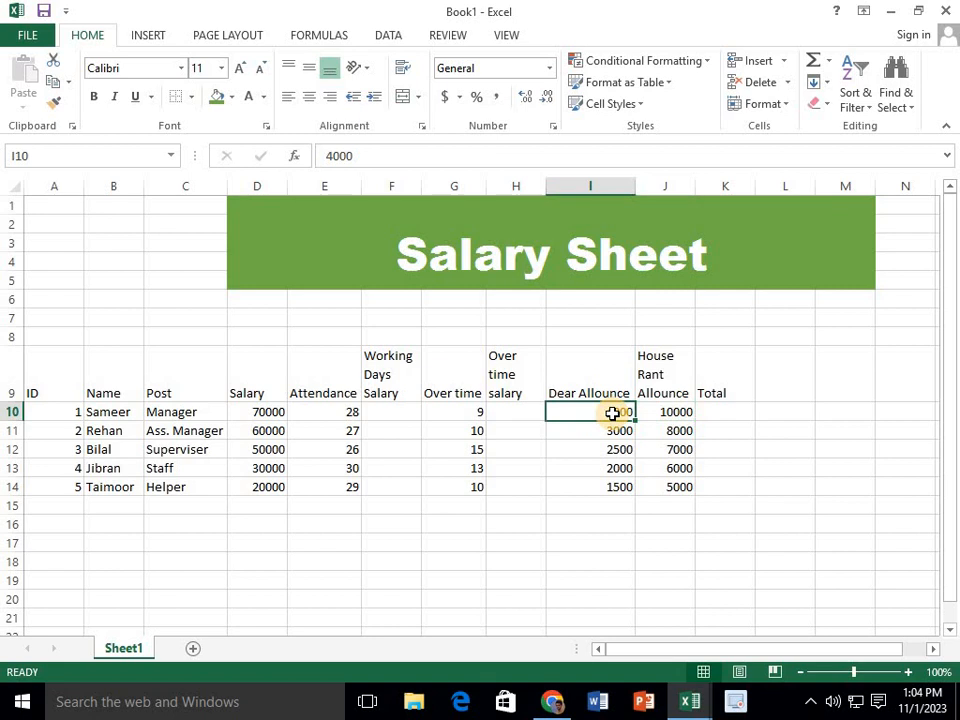
click(510, 378)
click(526, 411)
click(379, 392)
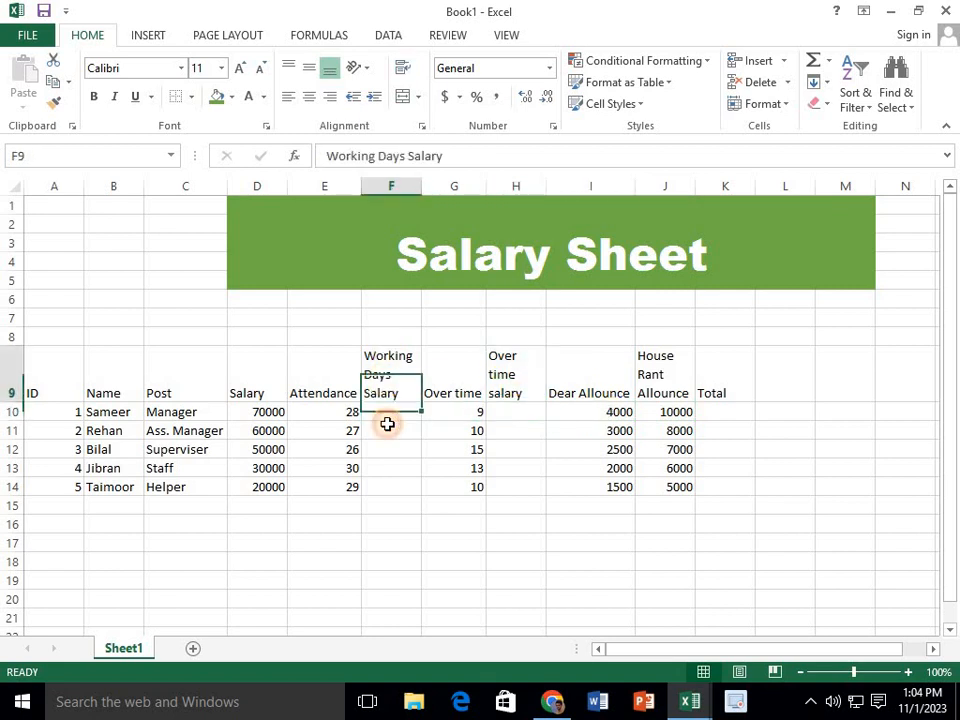
click(387, 424)
click(388, 396)
click(387, 425)
click(389, 412)
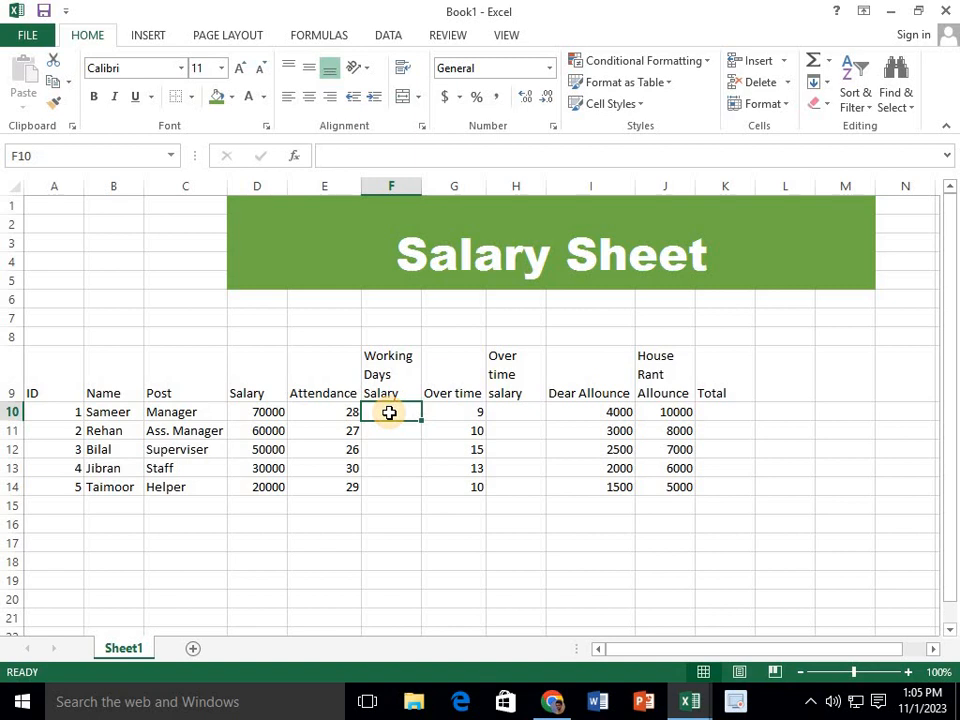
click(330, 411)
click(387, 412)
click(268, 415)
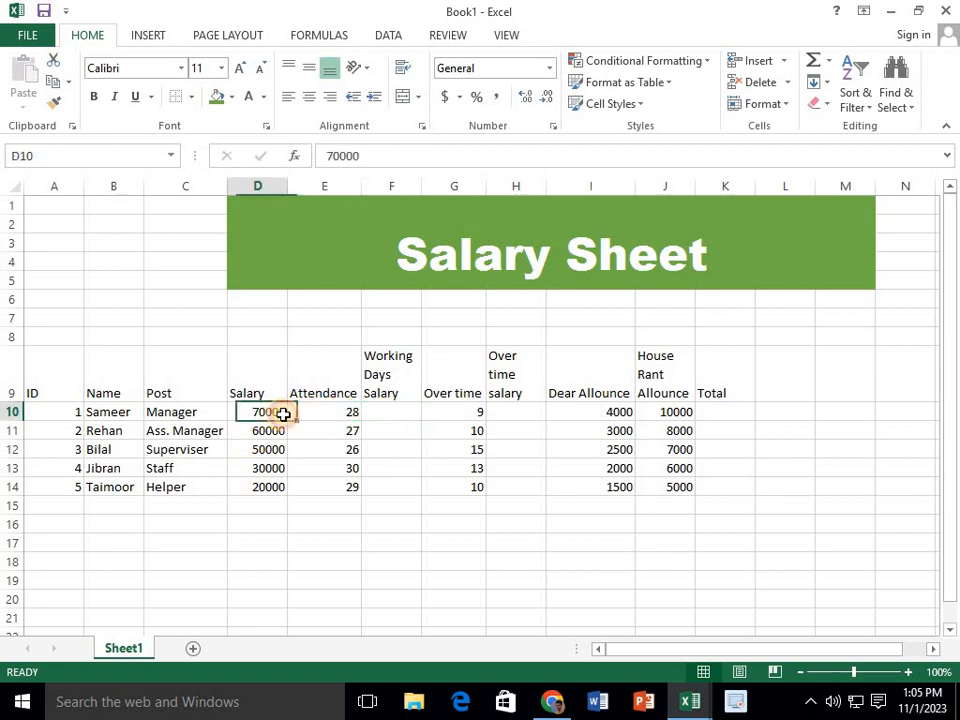
click(336, 415)
Calculate the Manager's working days salary in cell F10 with the formula =D10/30*E10
click(374, 418)
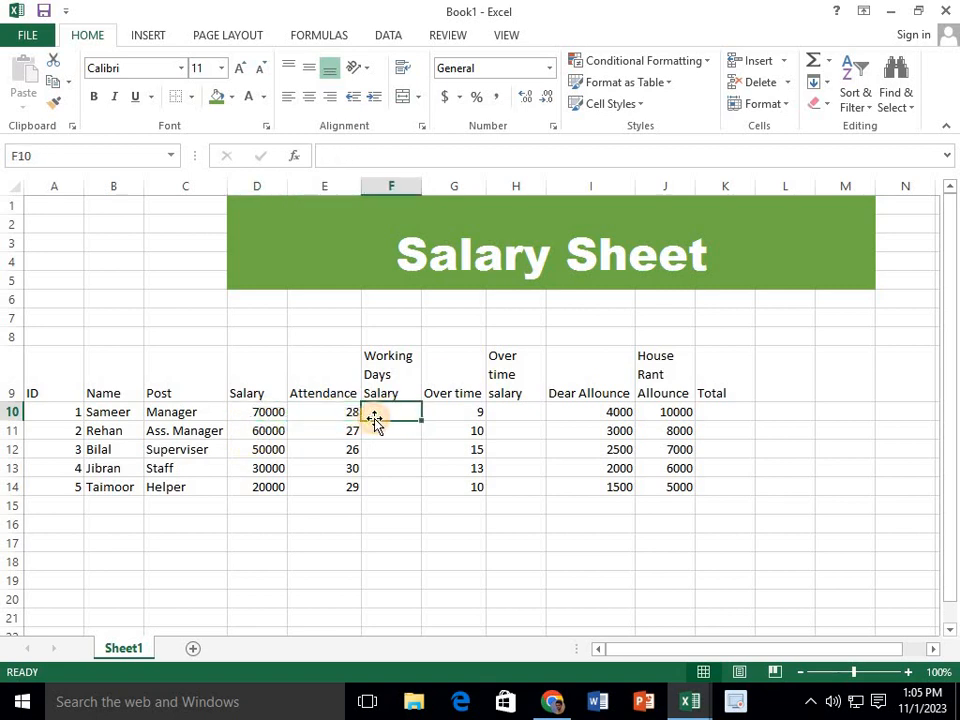
text(=)
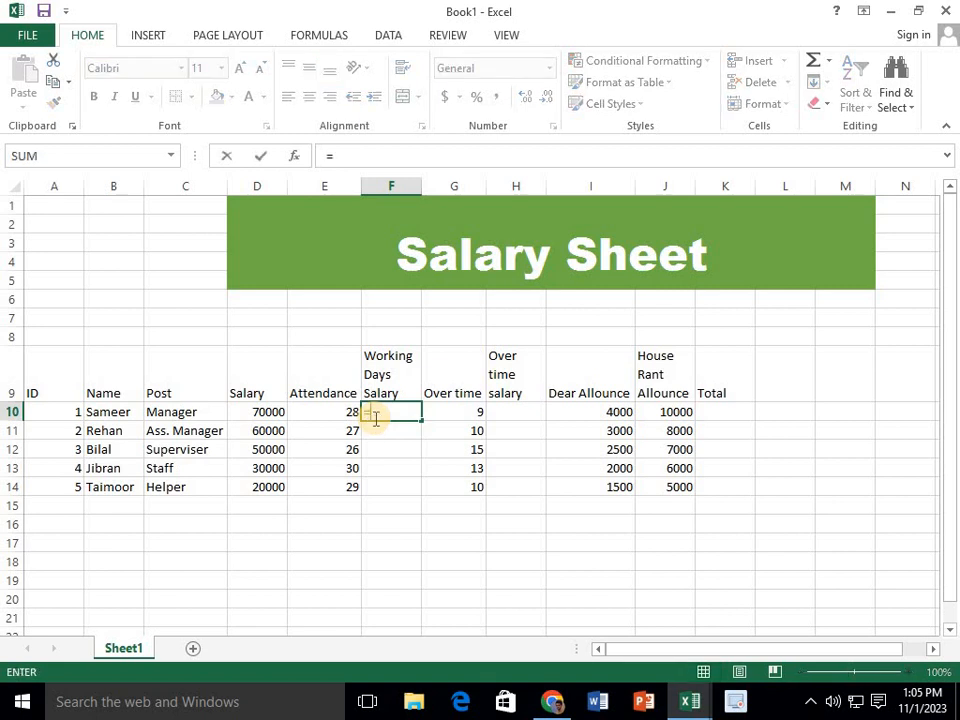
click(317, 411)
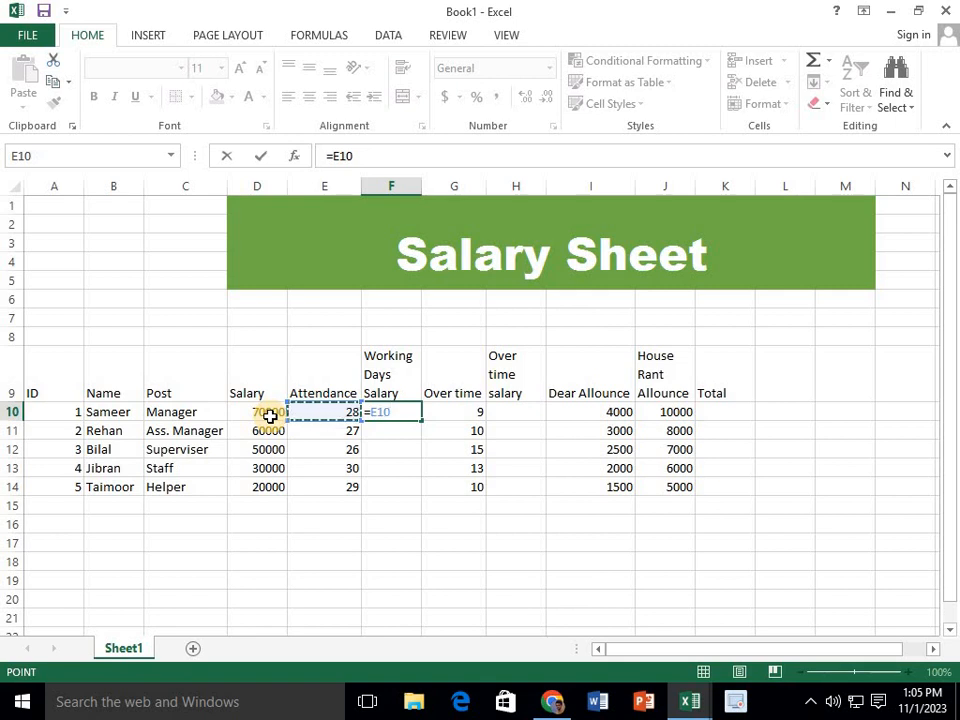
key(BackSpace)
key(BackSpace)
key(BackSpace)
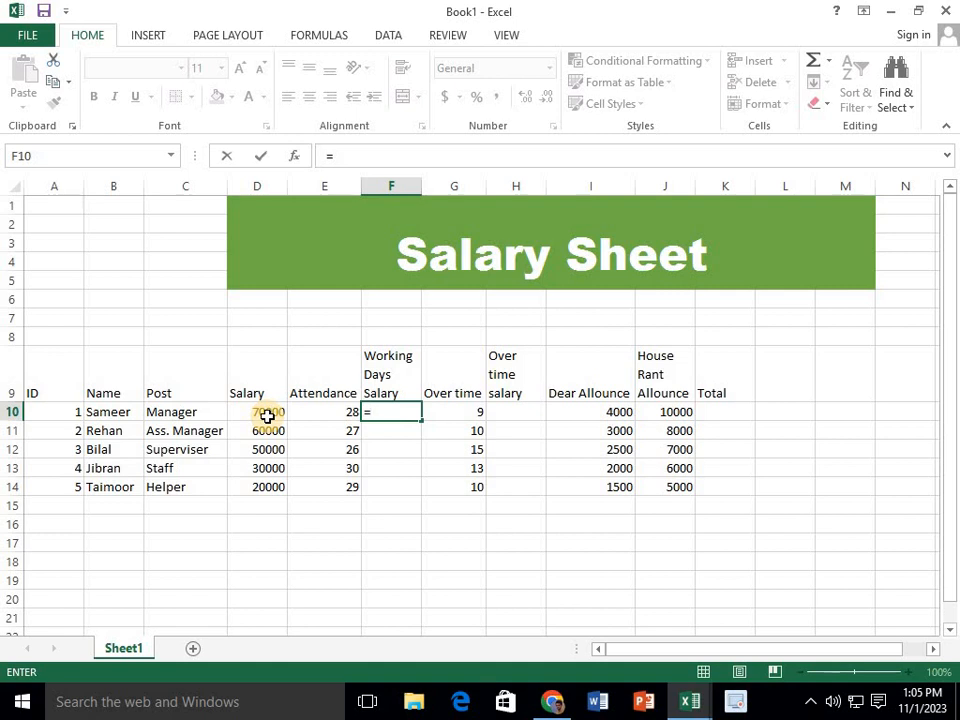
click(268, 417)
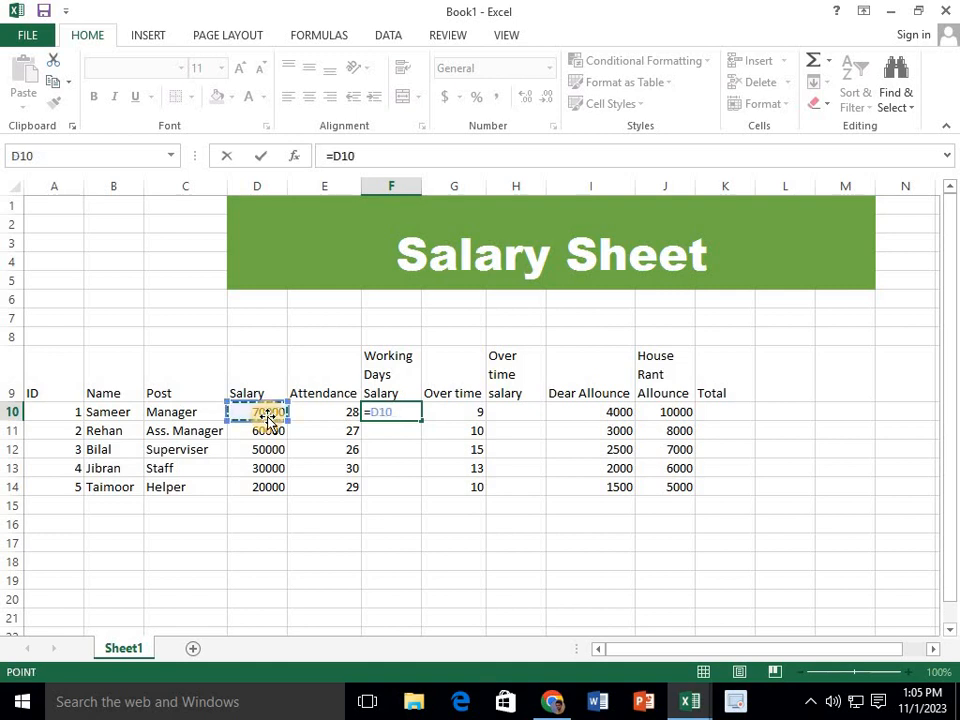
text(/)
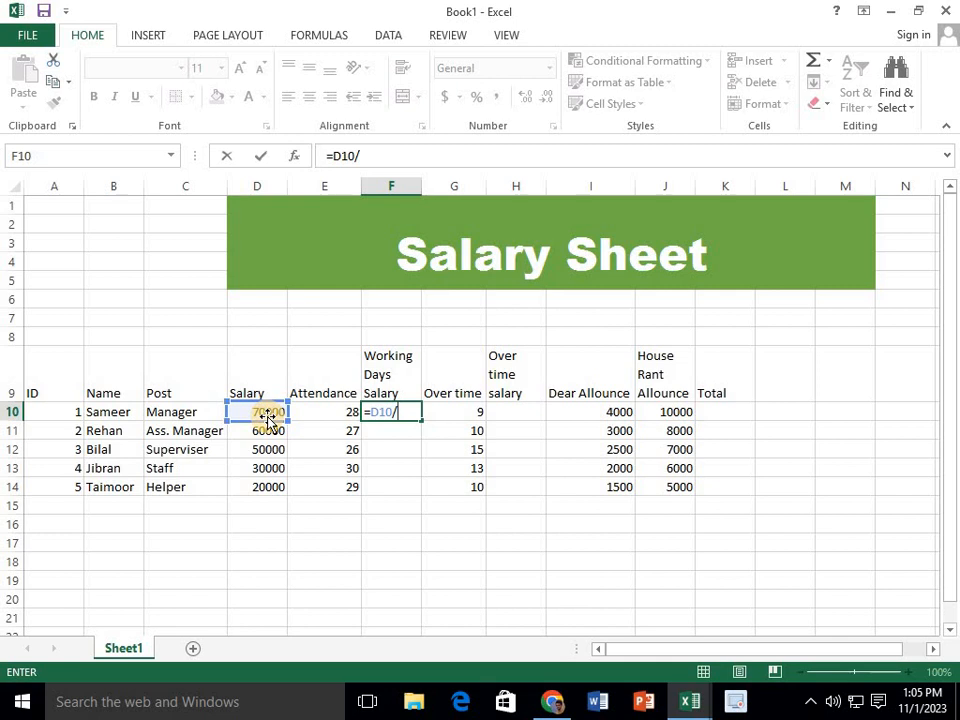
text(30)
text(*)
click(323, 415)
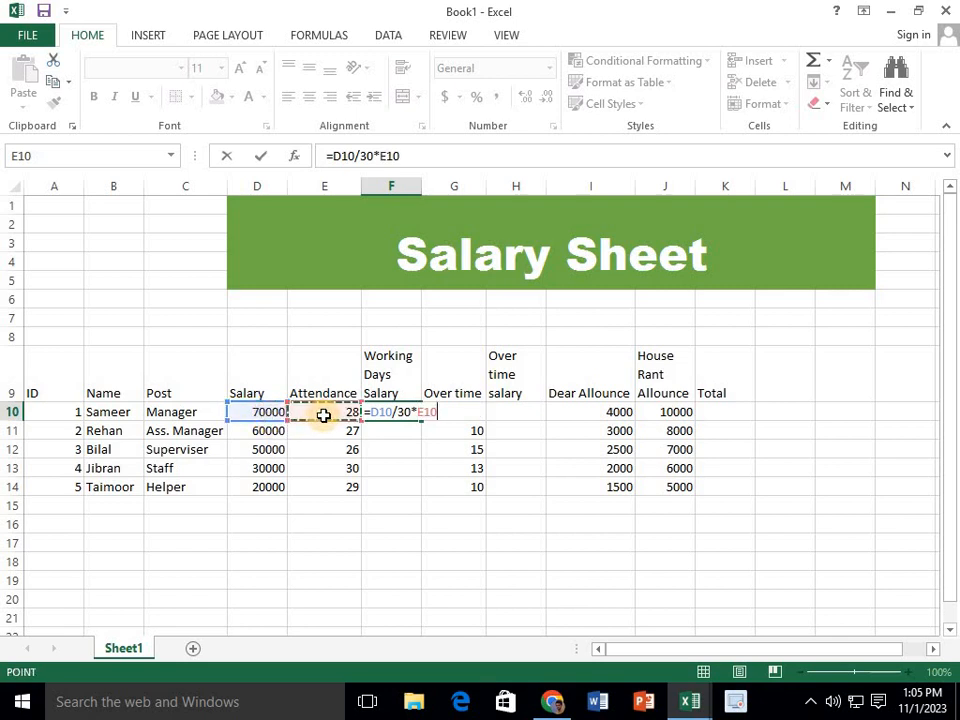
key(Return)
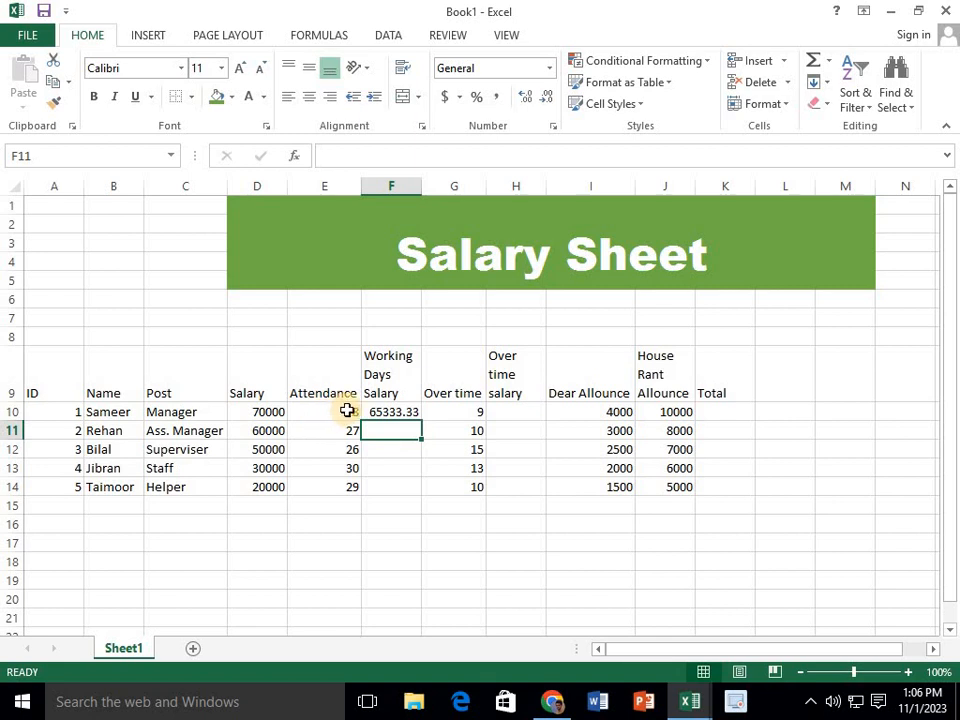
Format the working days salary in F10 without decimals and fill its formula down through F14
click(378, 412)
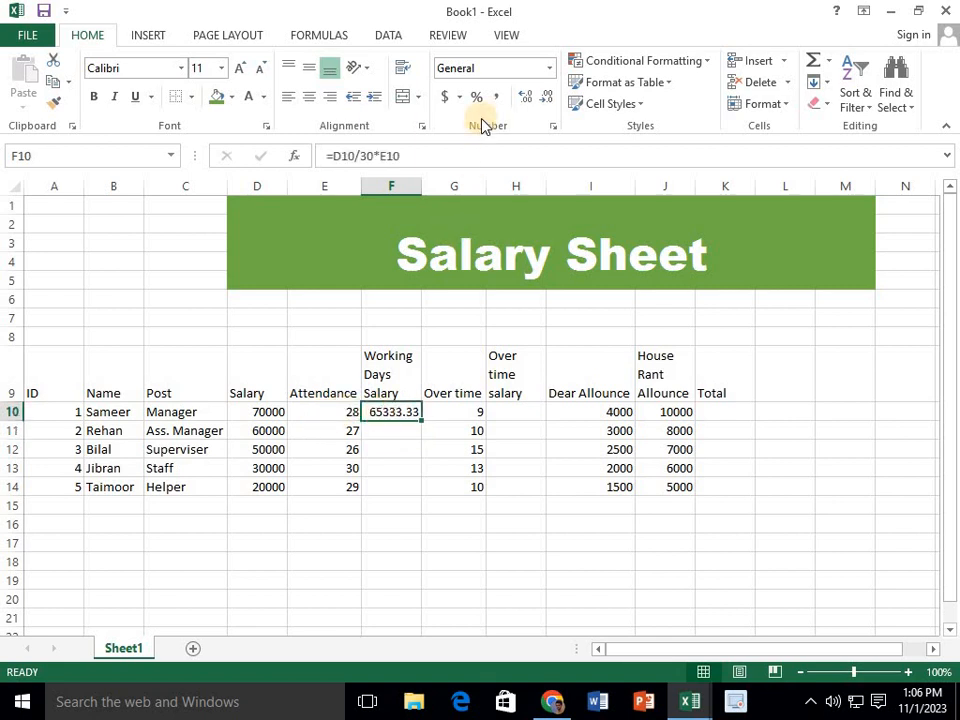
click(546, 100)
click(546, 100)
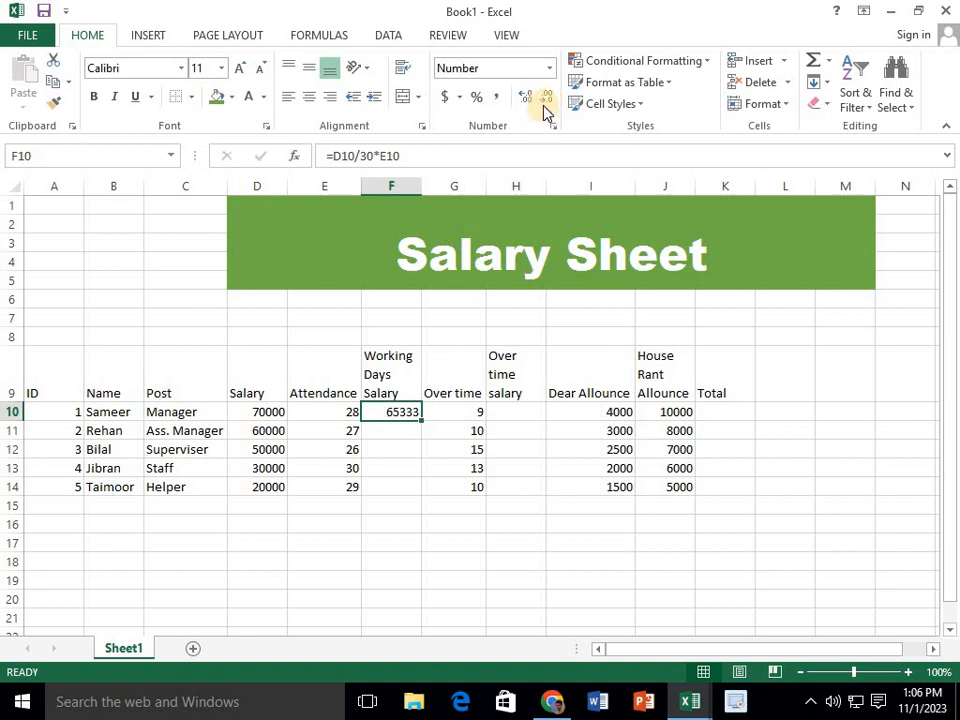
click(392, 430)
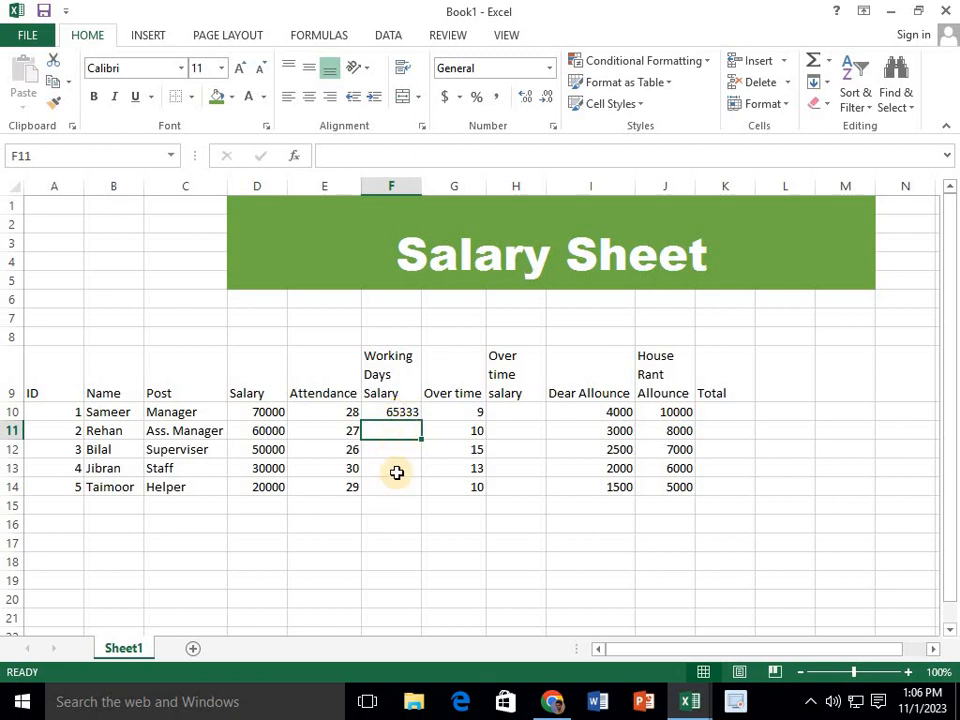
click(407, 412)
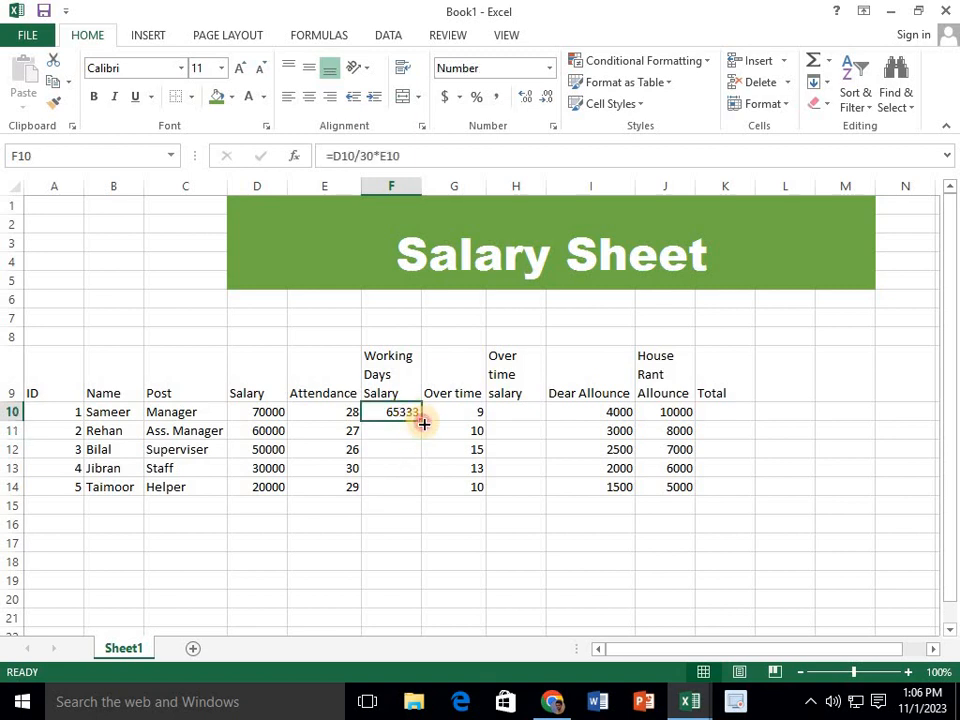
drag(424, 422, 424, 480)
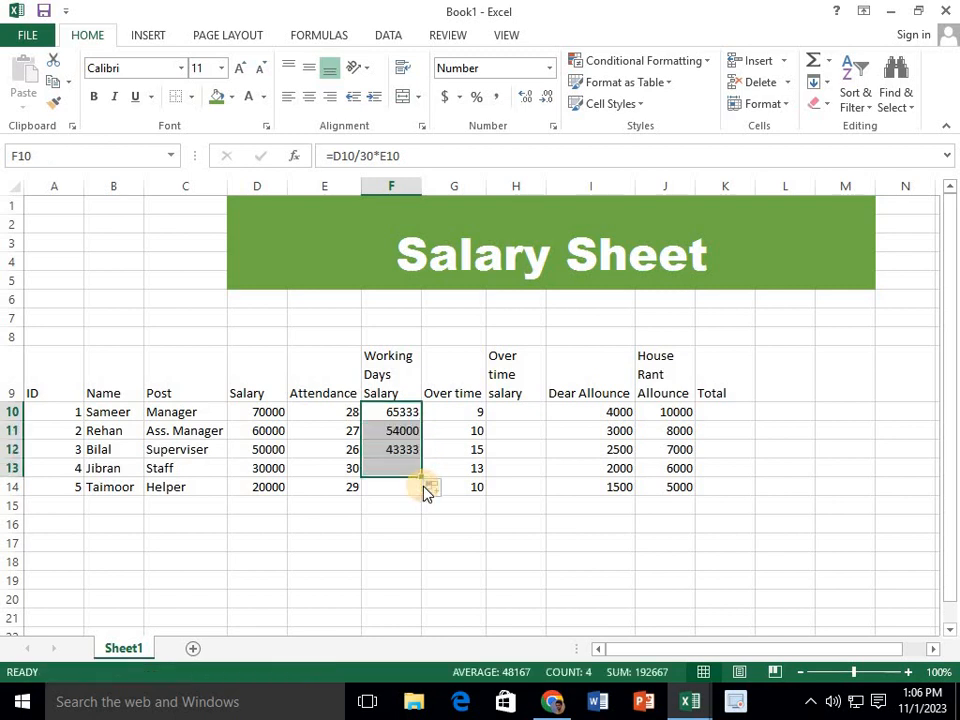
drag(419, 489, 420, 490)
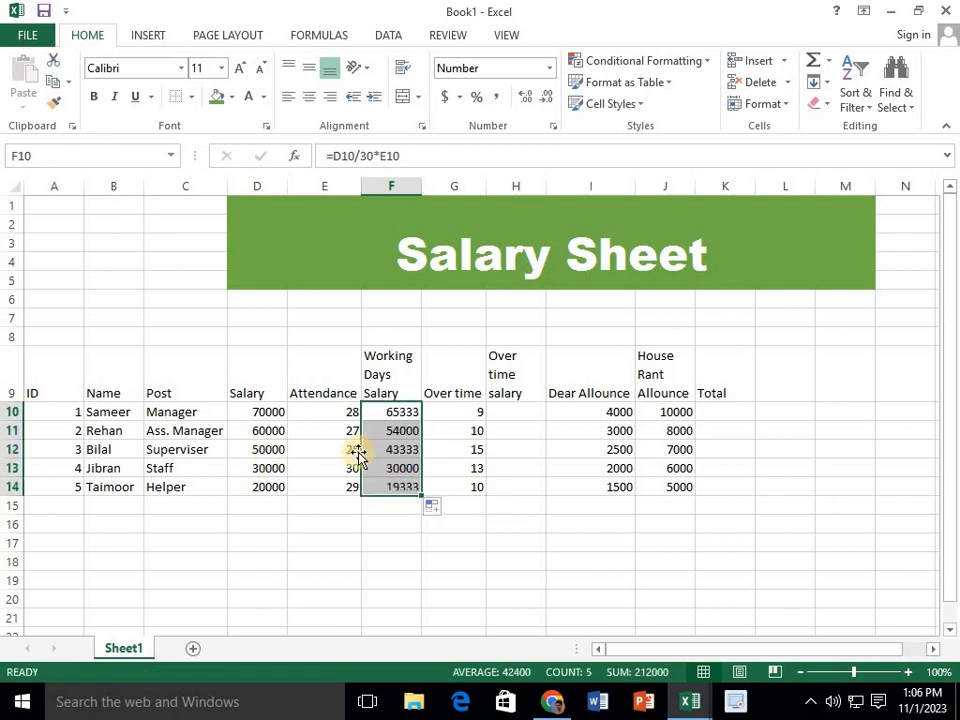
click(393, 454)
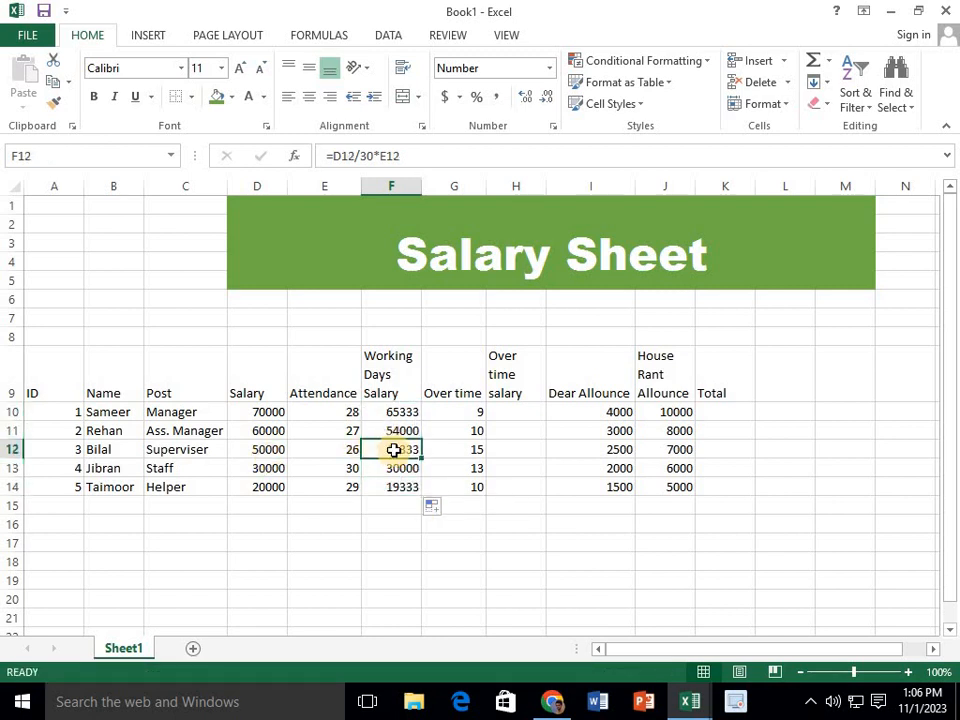
Clear the working days salary in F13:F14 and enter the Staff formula =D13/30*E13 in F13
drag(393, 470, 394, 480)
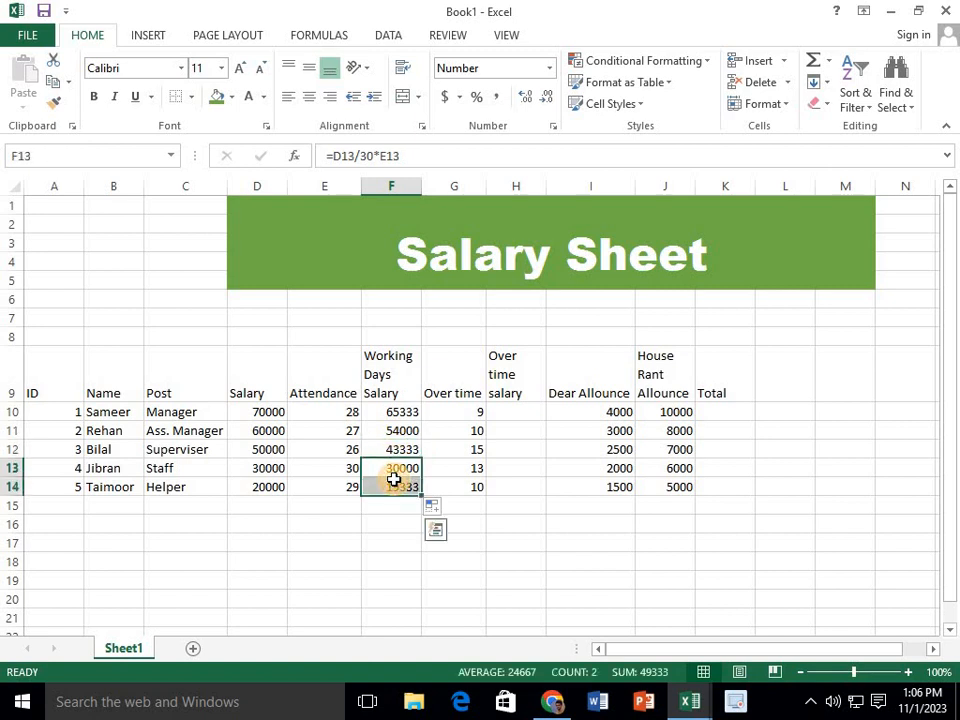
key(Delete)
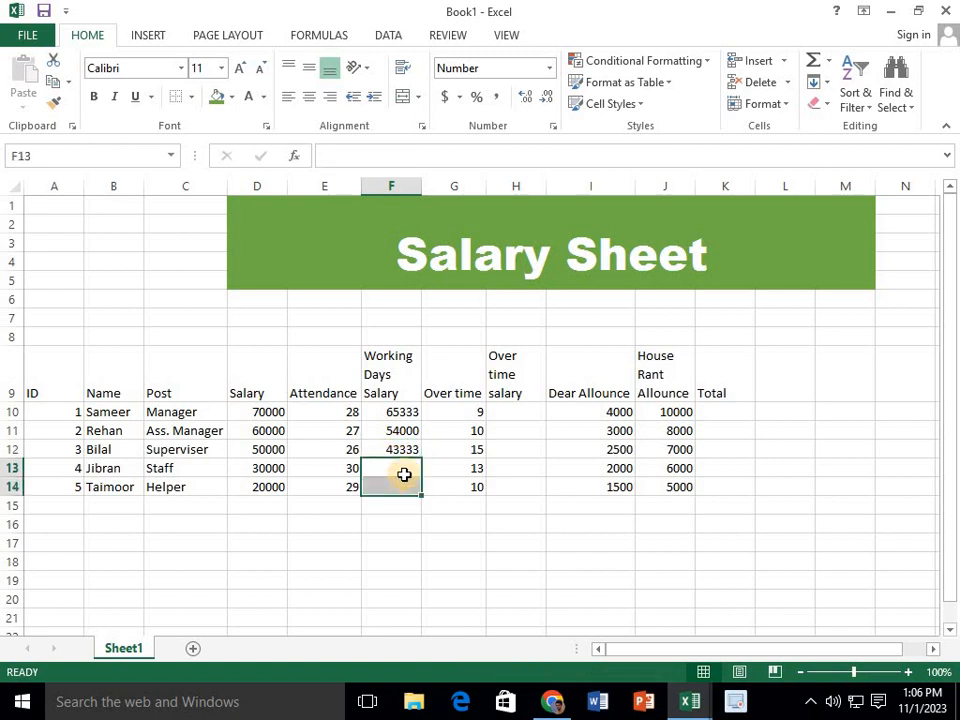
click(405, 468)
text(=)
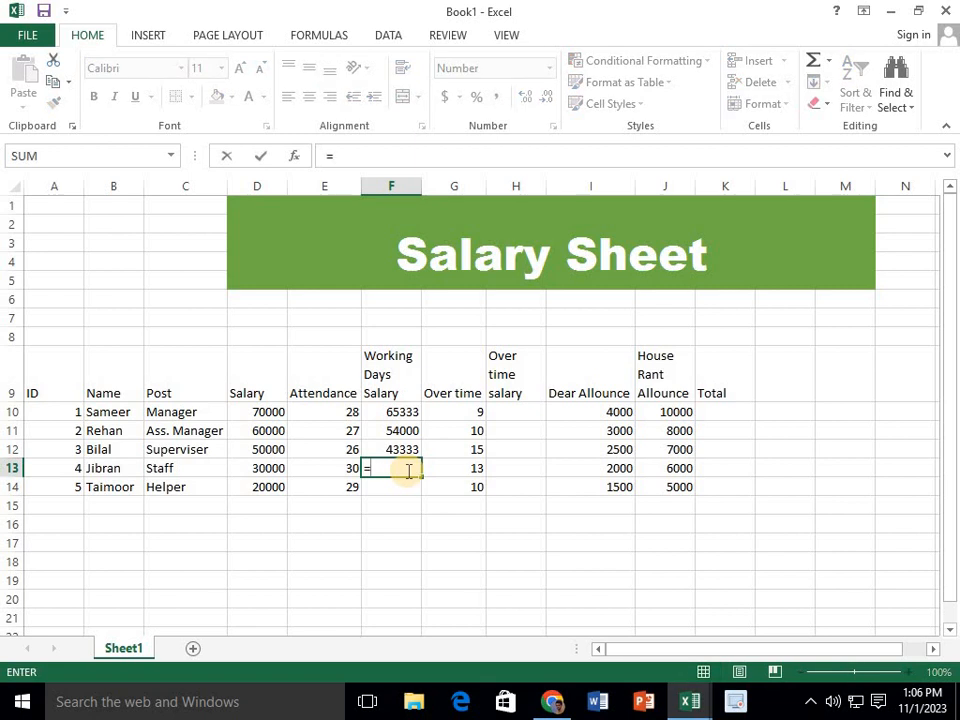
click(247, 477)
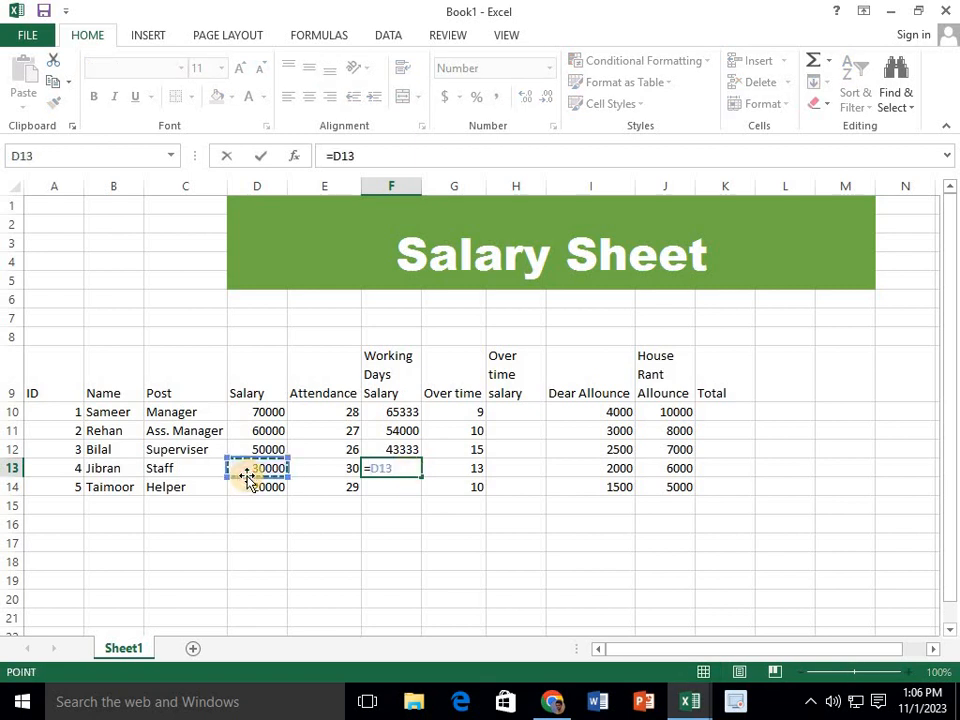
text(/30)
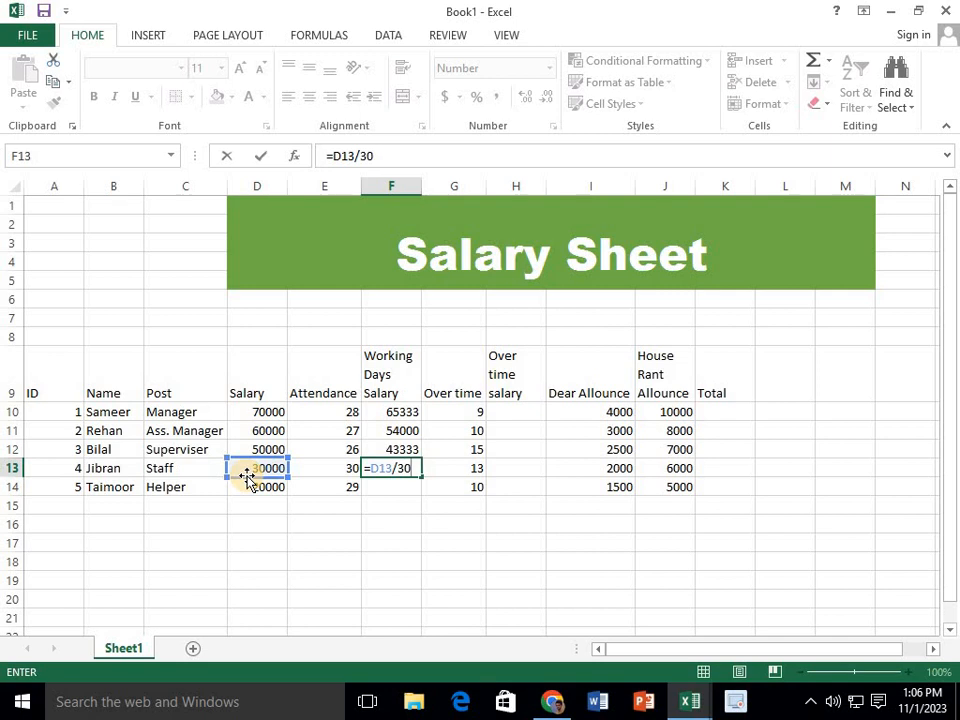
text(*)
click(302, 470)
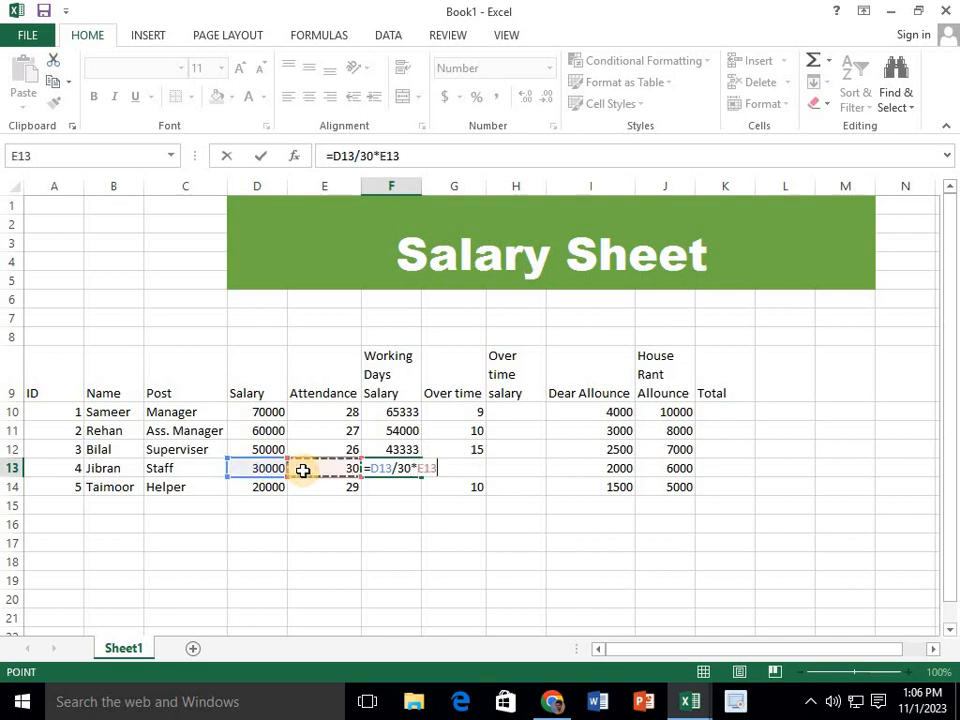
key(Return)
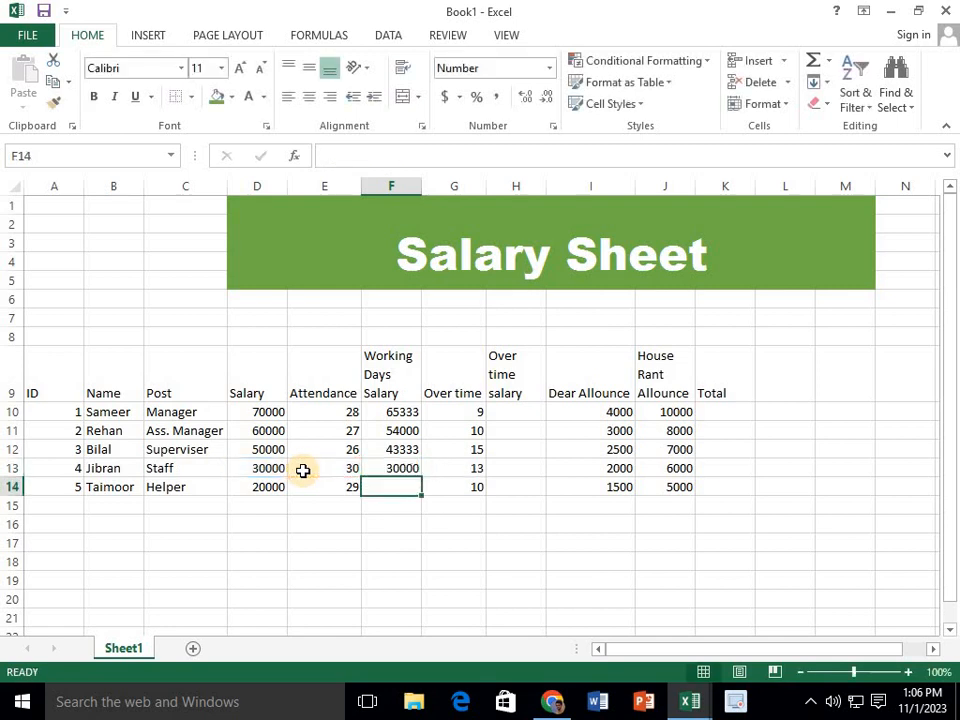
Calculate the Helper's working days salary in F14 with the formula =D14/30*E14 and check the range F10:F14
text(=)
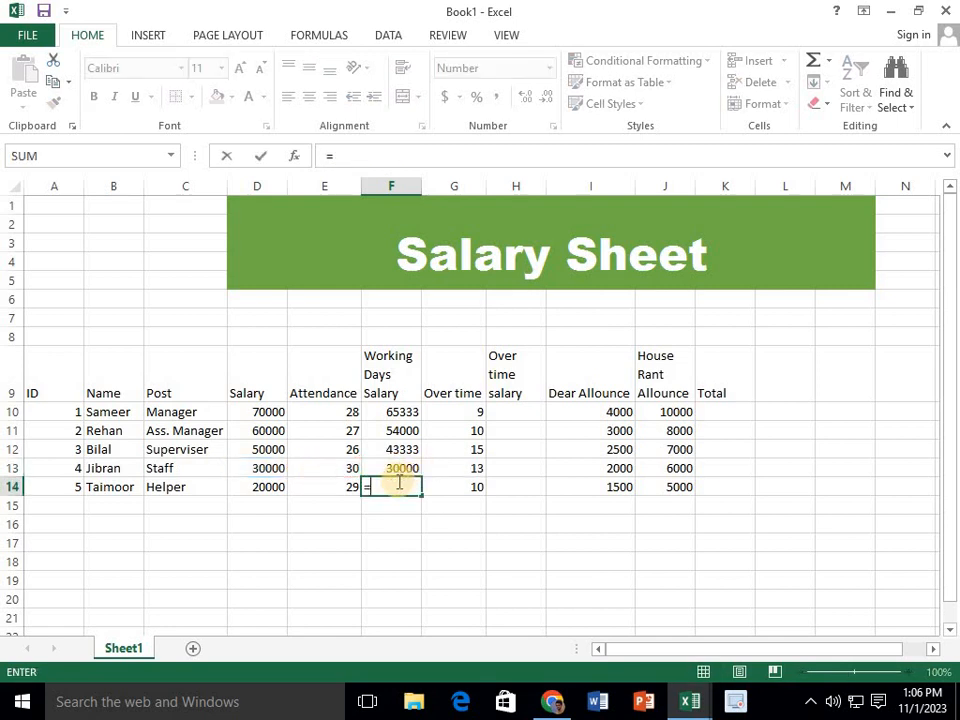
click(257, 484)
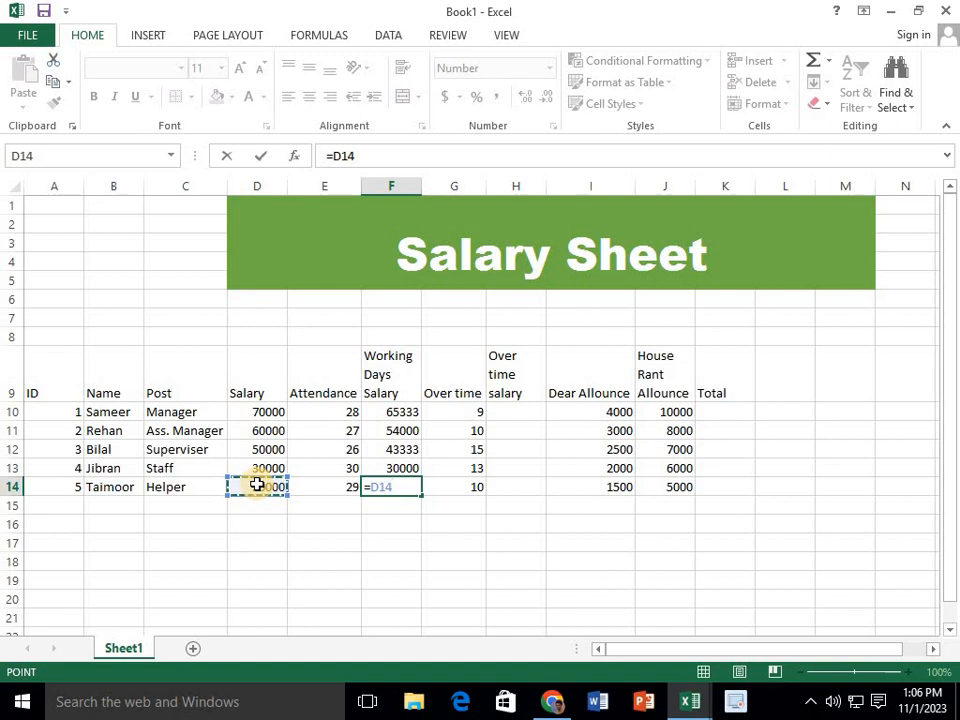
text(/)
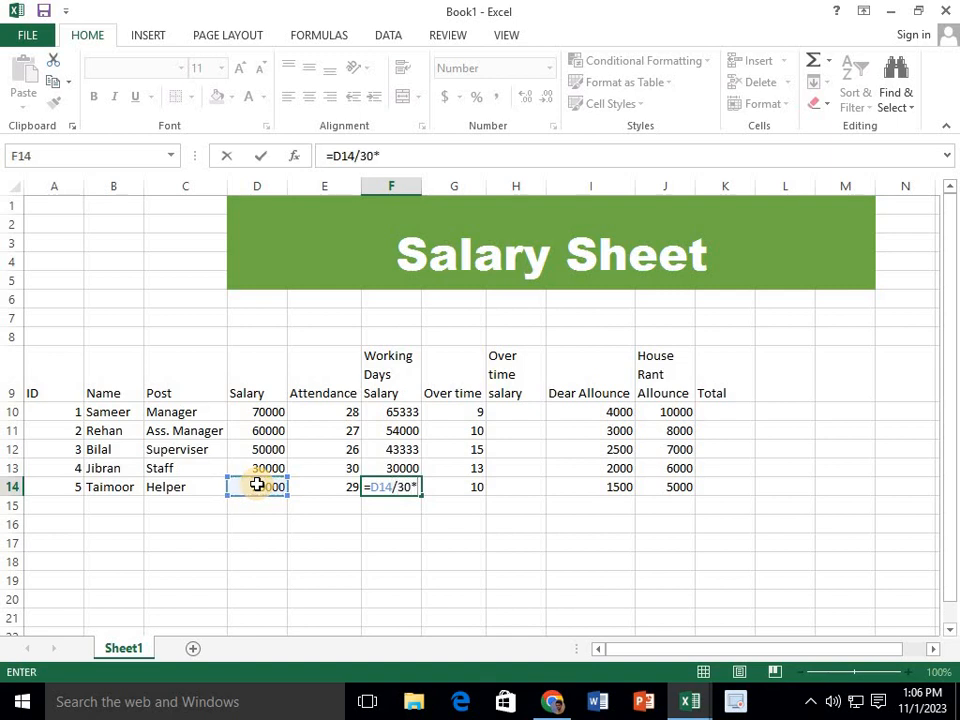
text(30*)
click(340, 484)
key(Return)
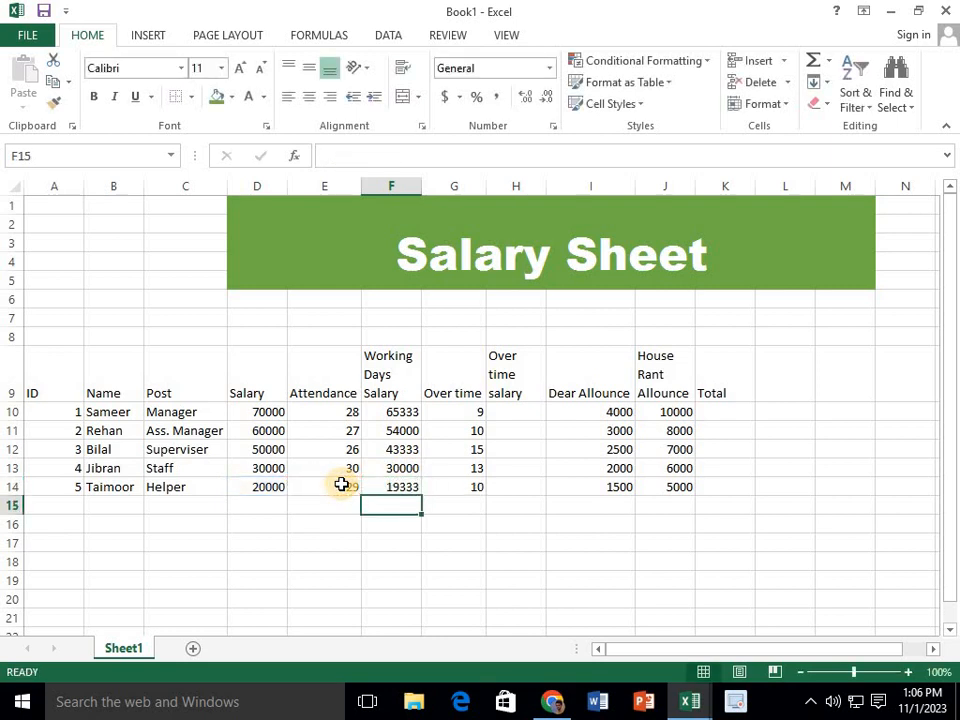
drag(379, 411, 384, 500)
Calculate the Manager's overtime salary in cell H10 with the formula =D10/30/8*G10
click(511, 412)
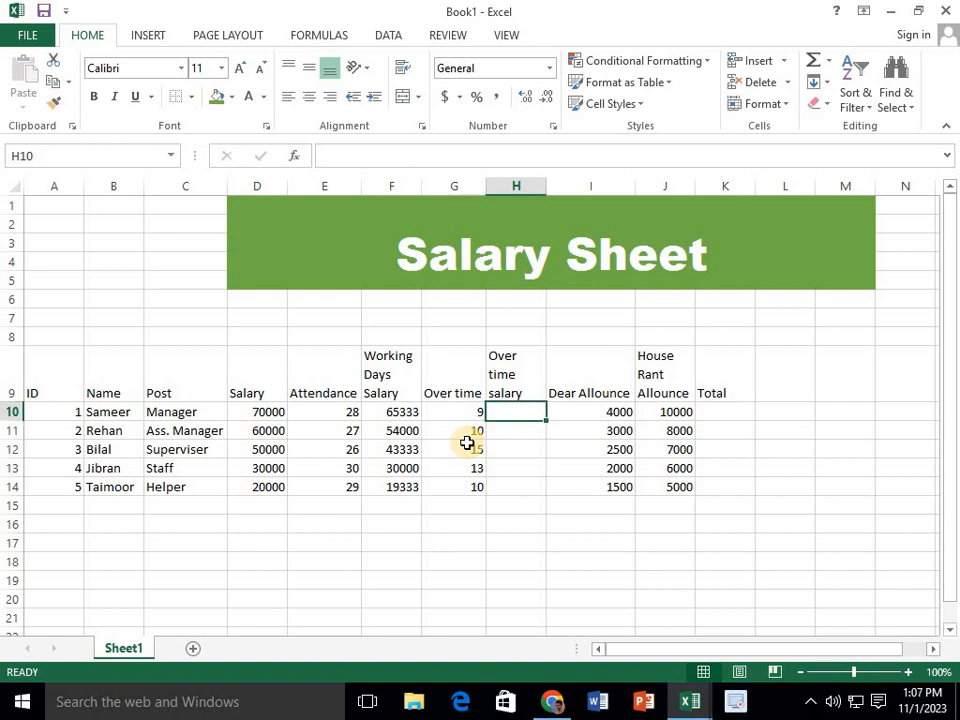
text(=)
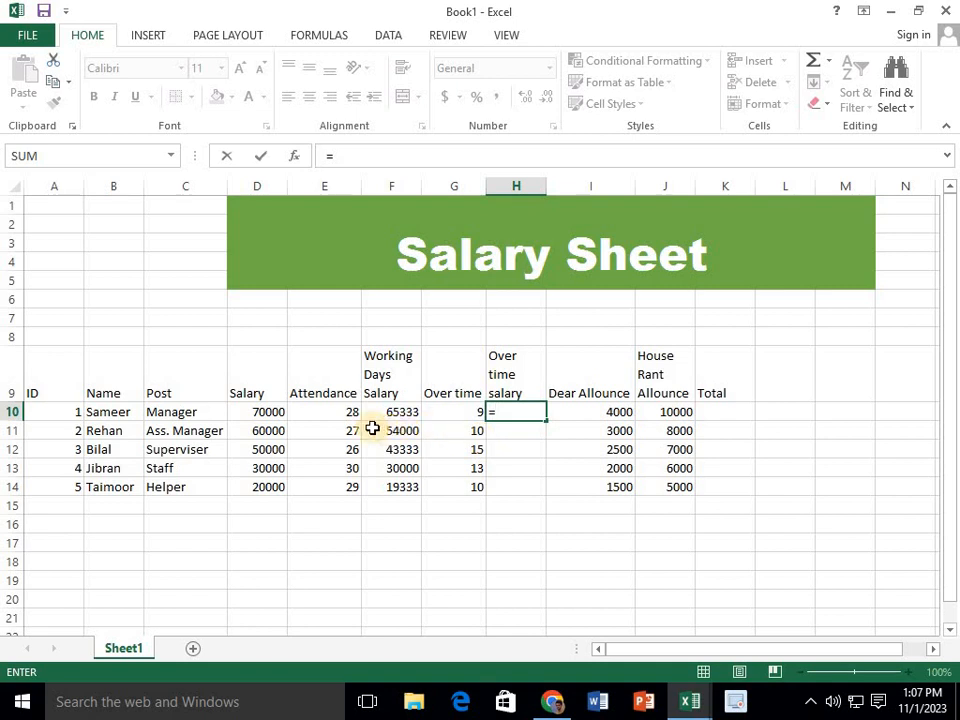
click(271, 414)
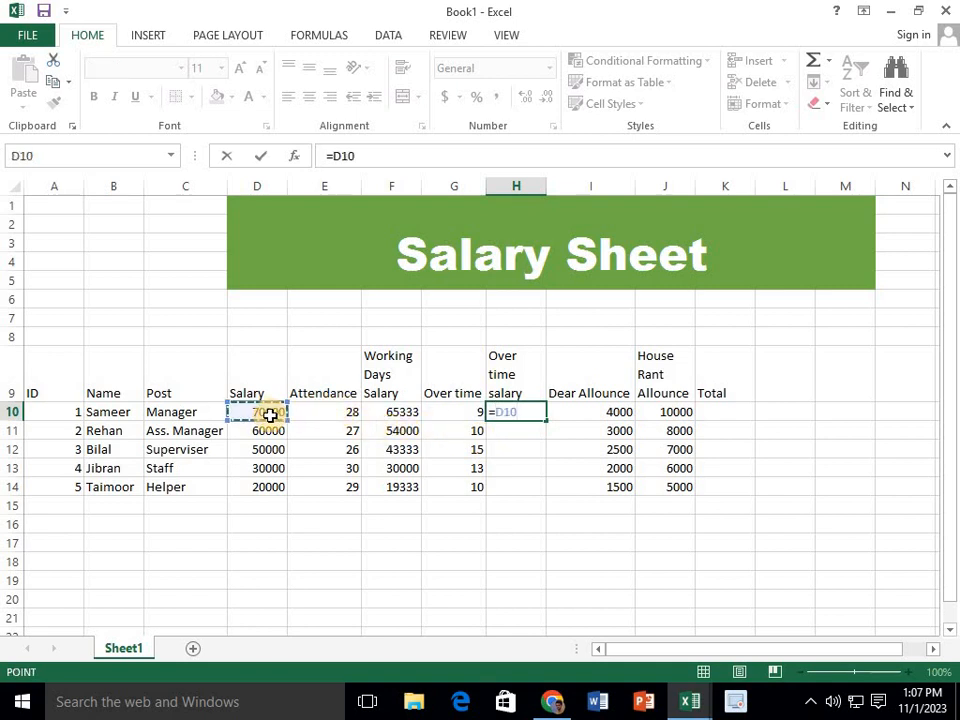
text(/)
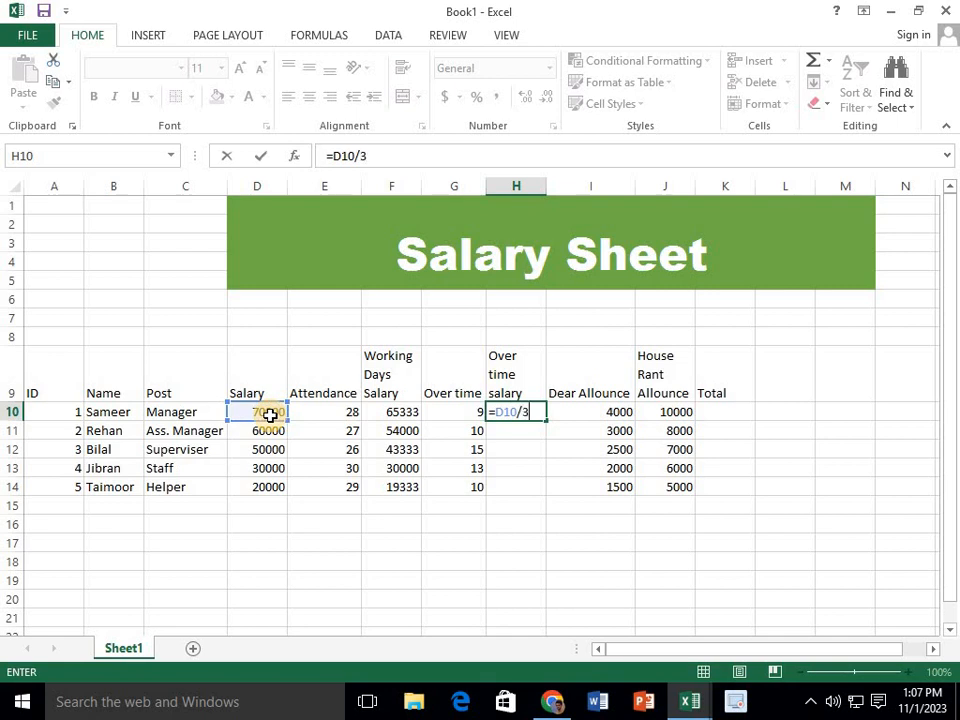
text(30/8*)
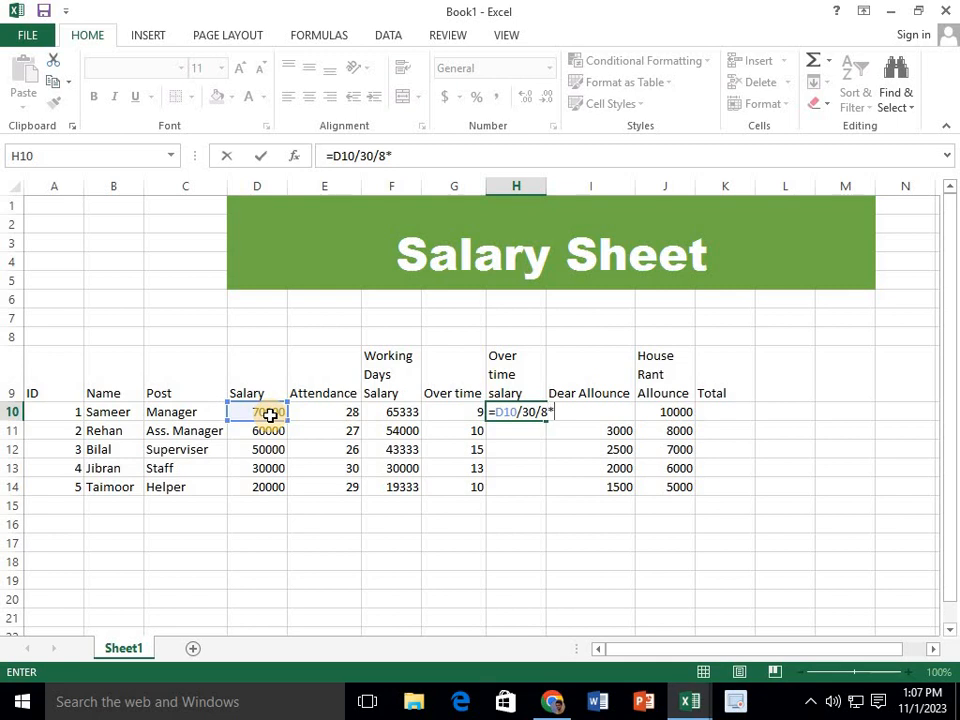
click(470, 413)
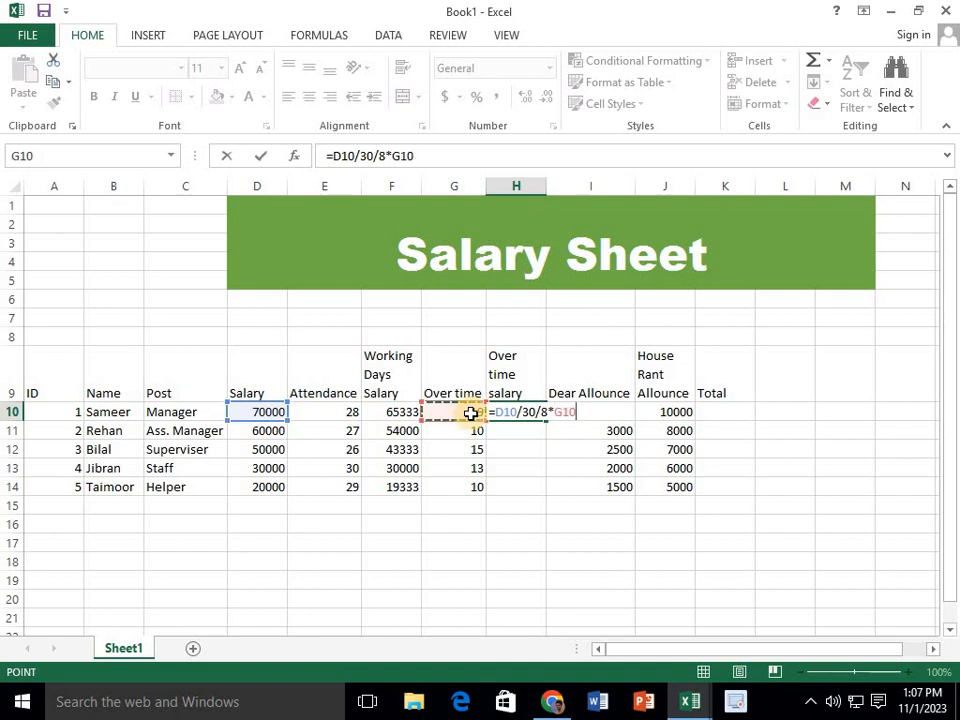
key(Return)
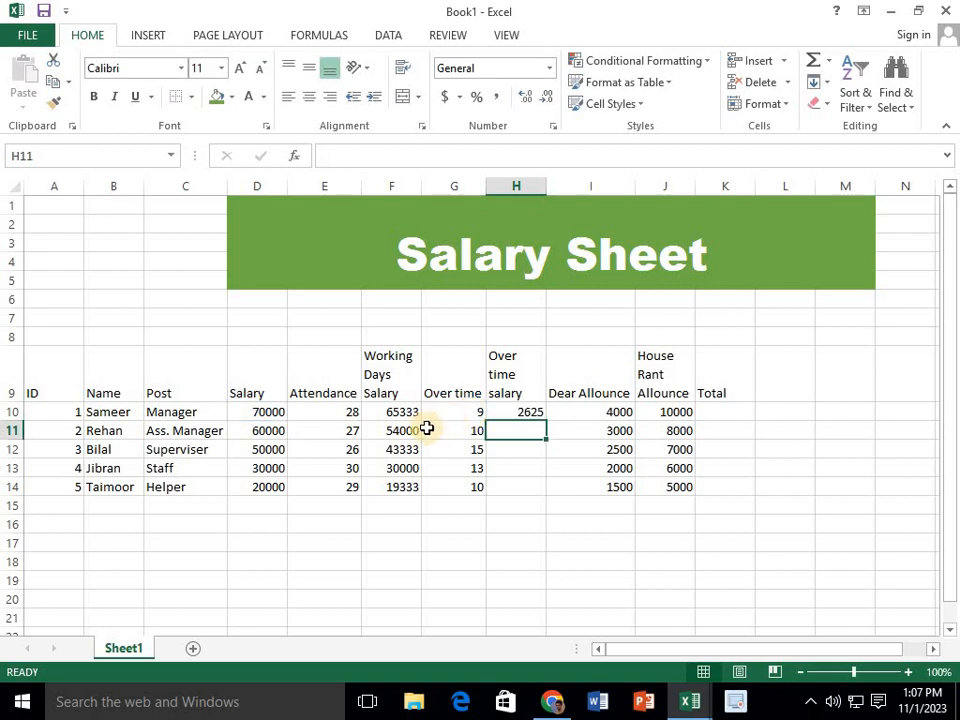
Check the Manager's overtime in G10 and re-enter the overtime salary formula =D10/30/8*G10 in H10
click(452, 410)
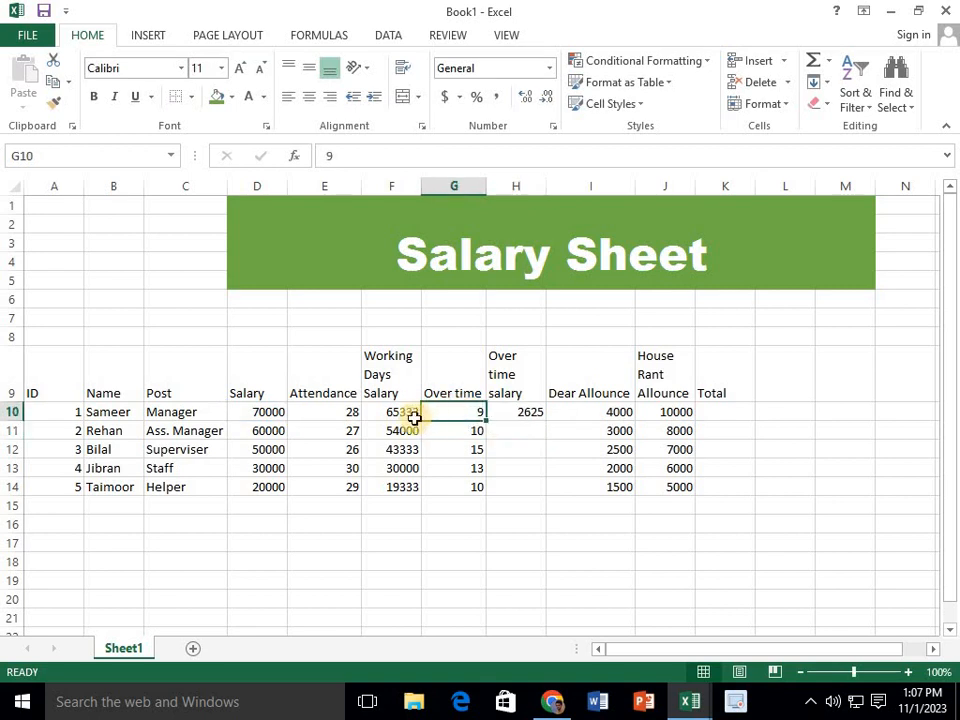
click(518, 412)
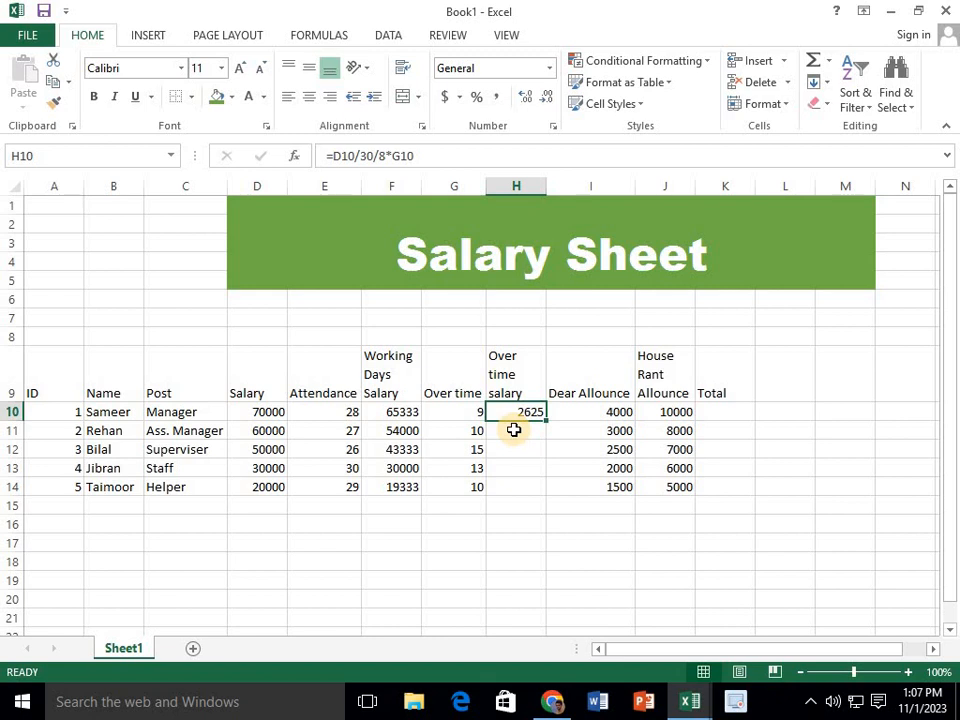
text(=)
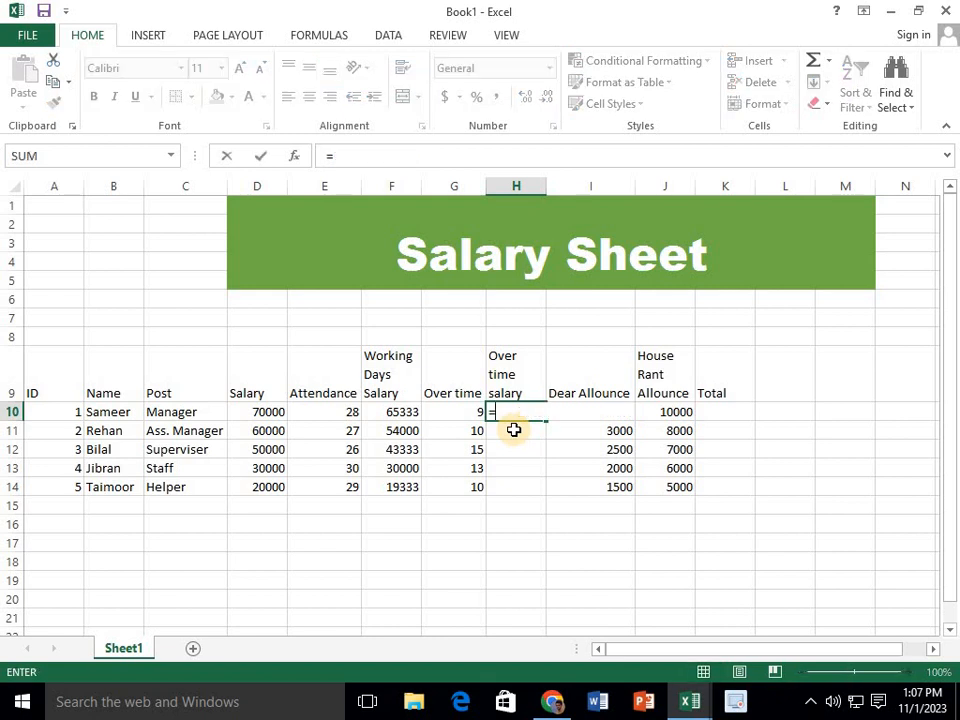
text(D10/30/8*G10)
key(Return)
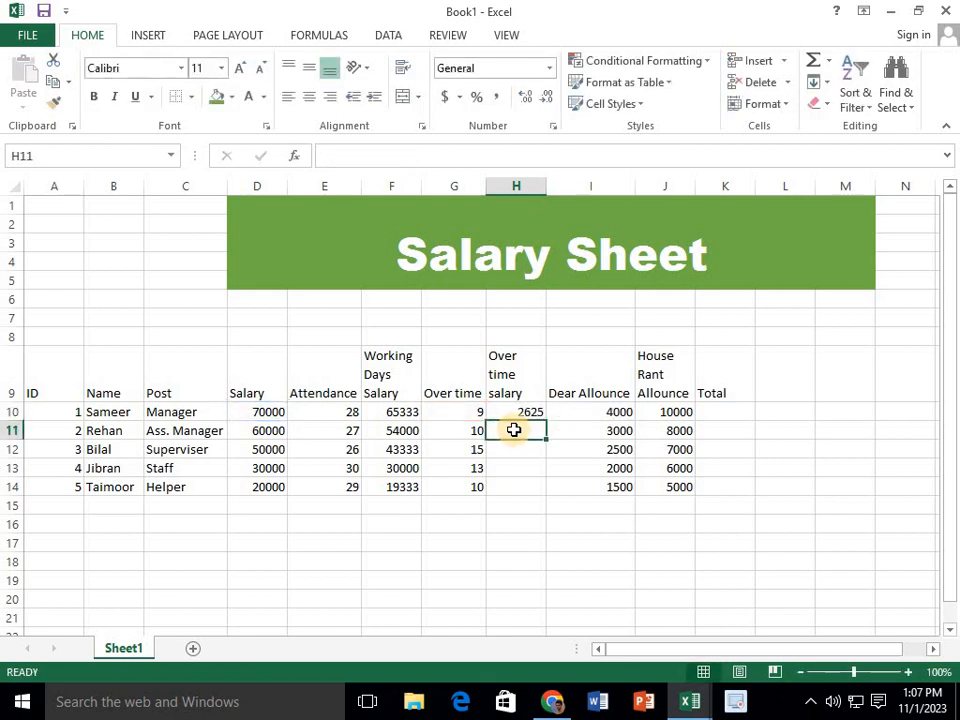
Fill the overtime salary formula from H10 down through H14 and format these cells without decimals
click(535, 415)
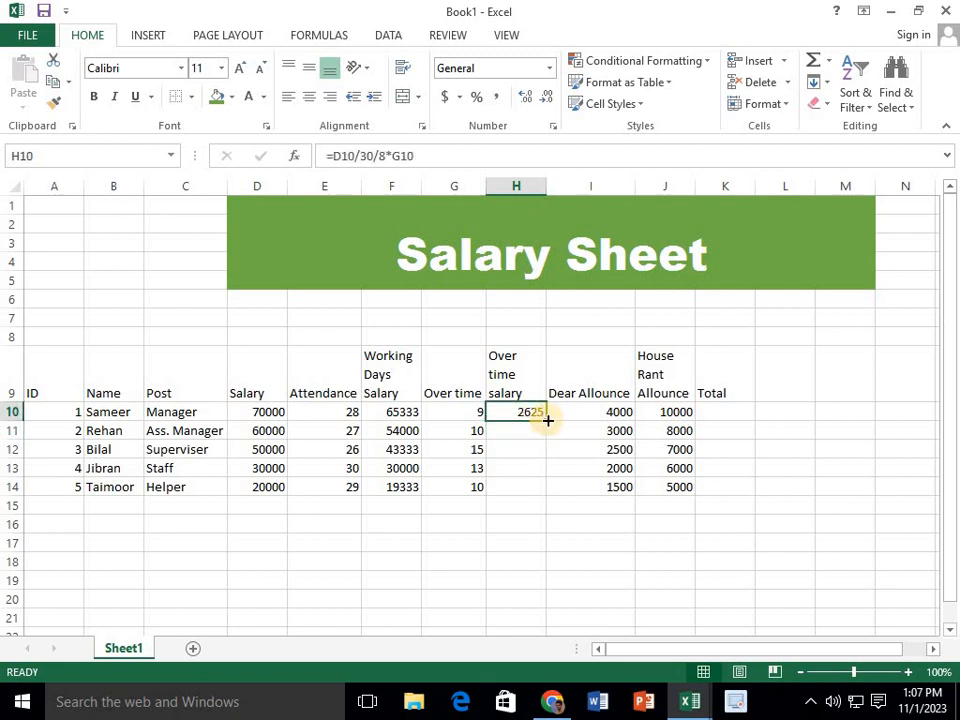
drag(546, 421, 529, 486)
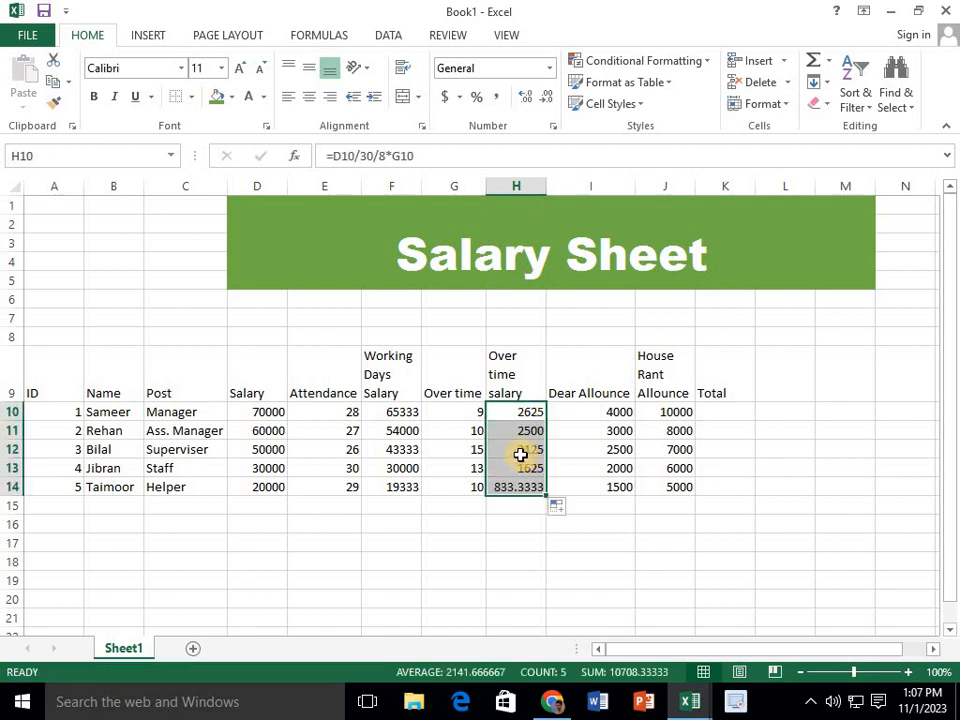
click(546, 98)
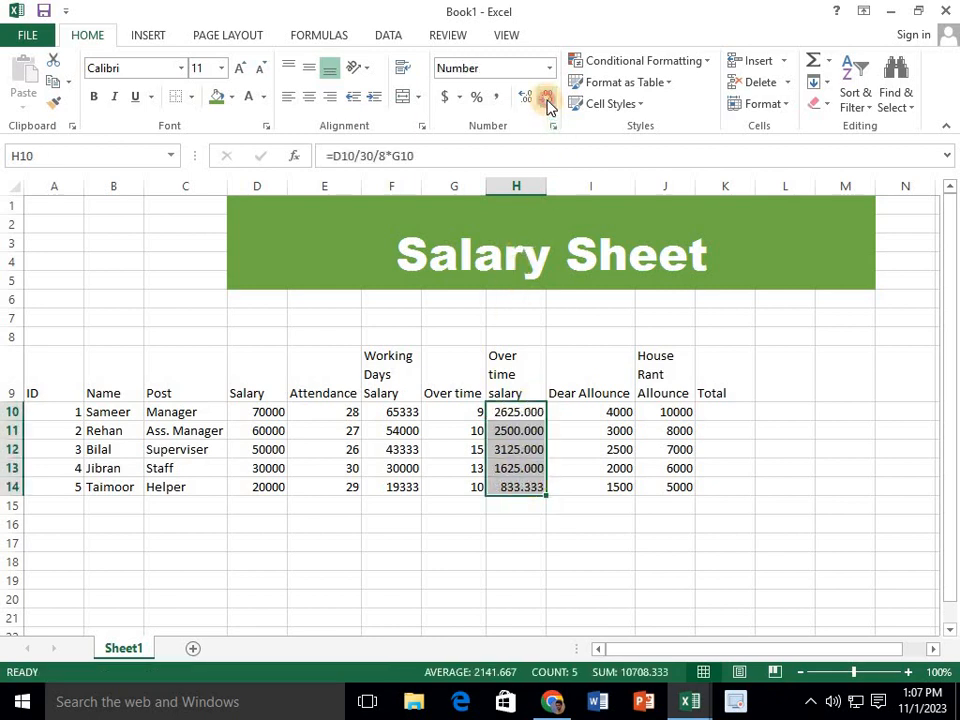
click(546, 98)
click(546, 98)
click(546, 98)
Check the Staff and Helper overtime salary cells and re-enter the formula =D14/30/8*G14 in H14
click(534, 484)
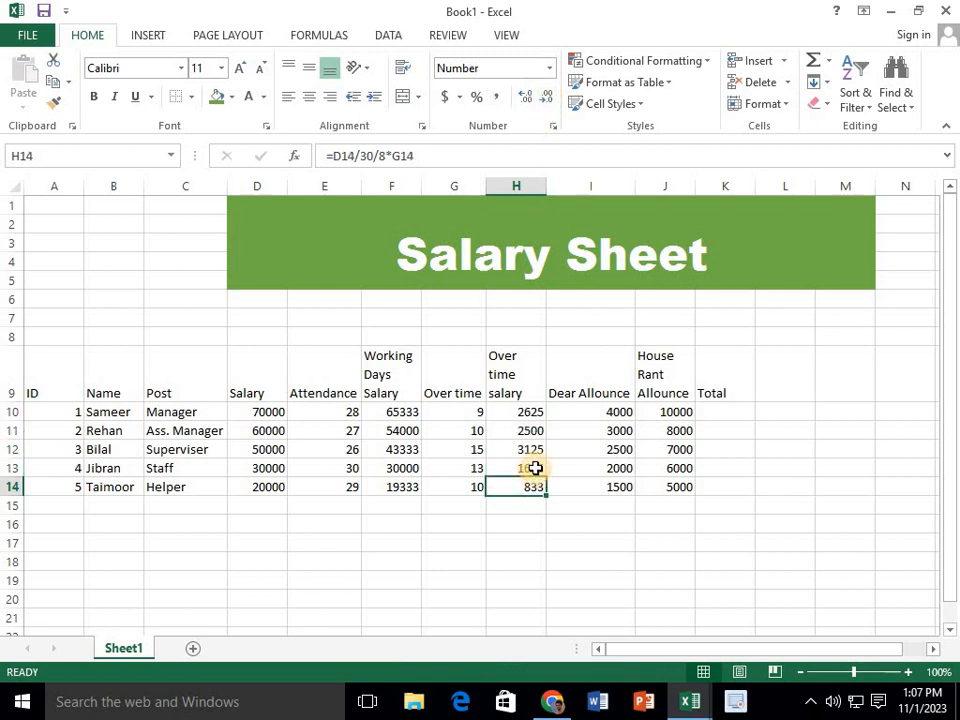
click(534, 467)
click(534, 484)
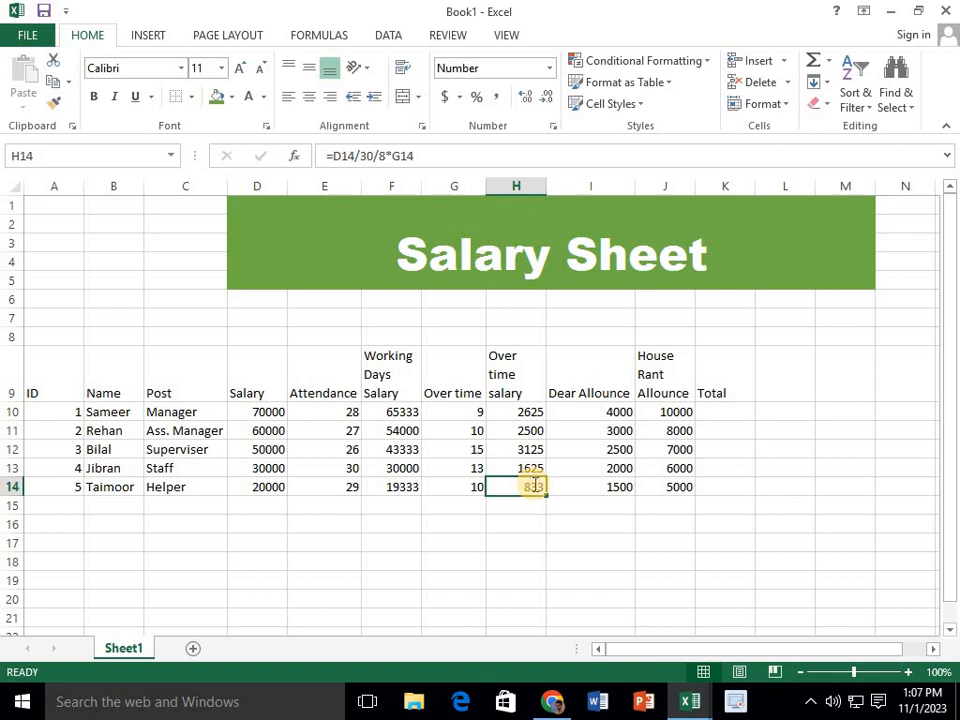
text(=)
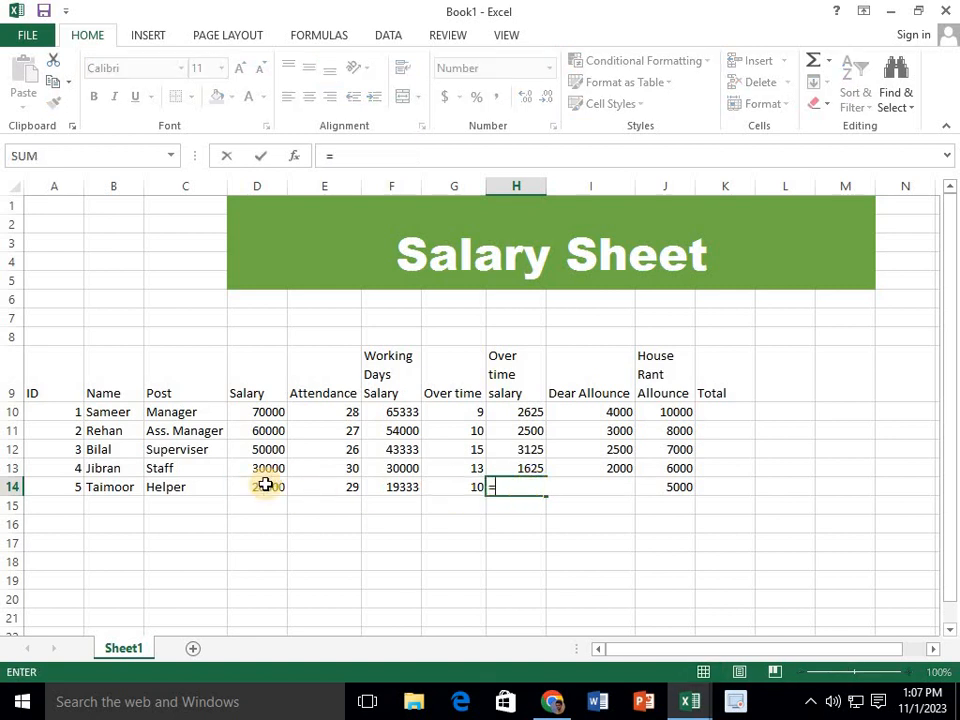
click(265, 484)
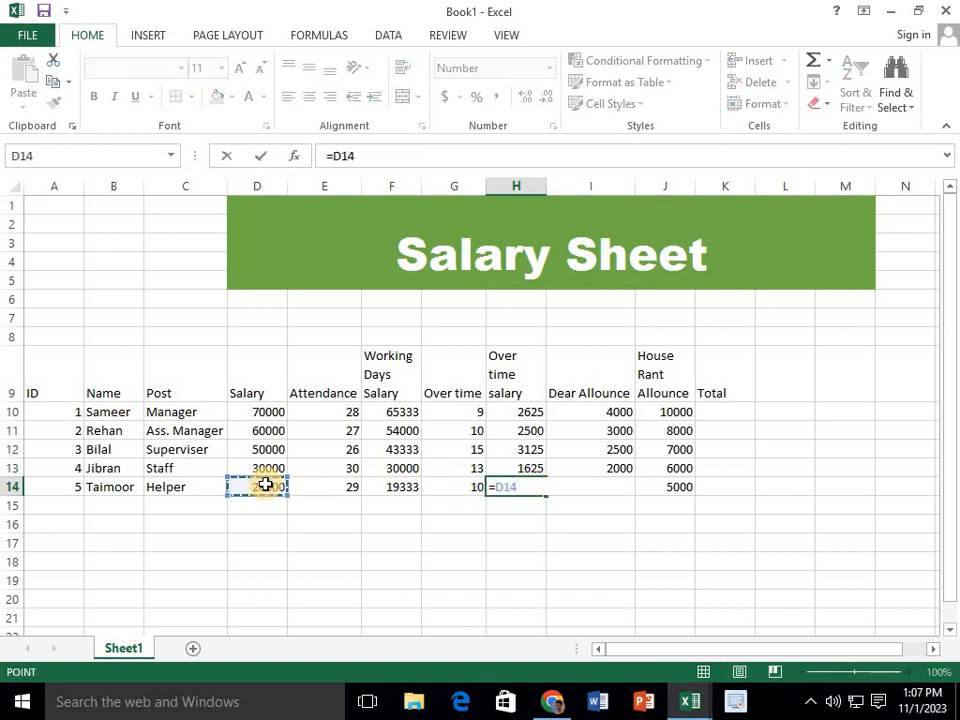
text(/30/8*)
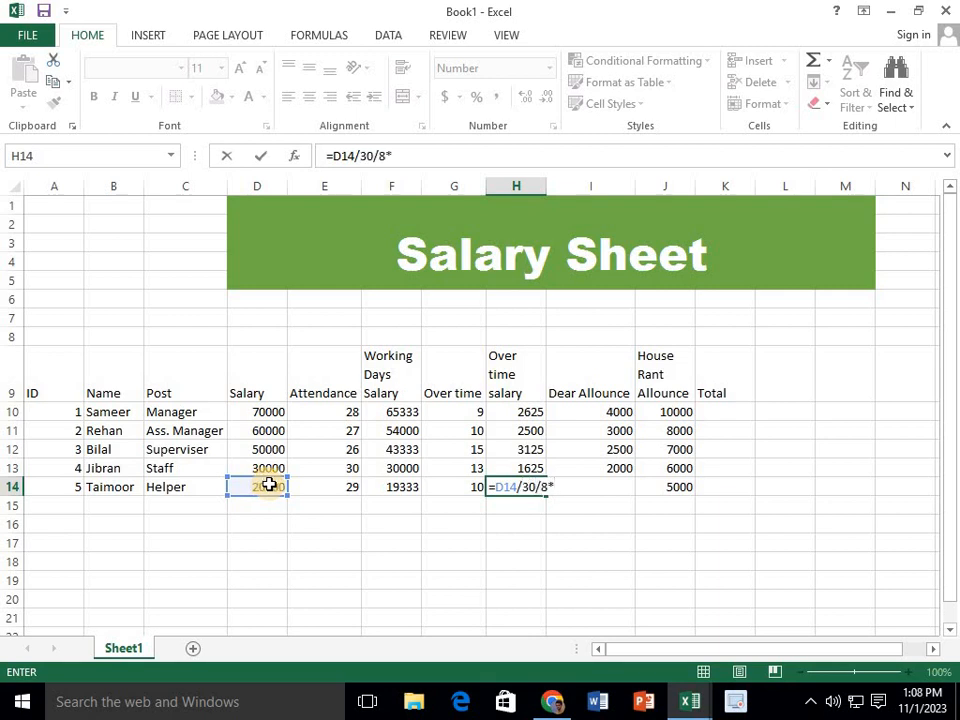
click(436, 490)
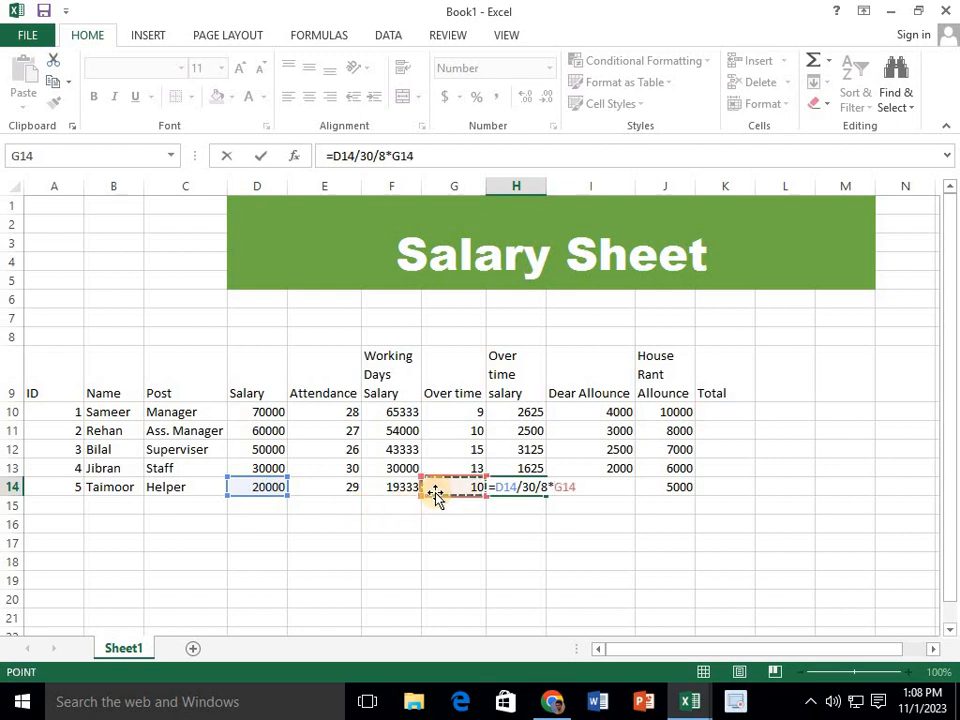
key(Return)
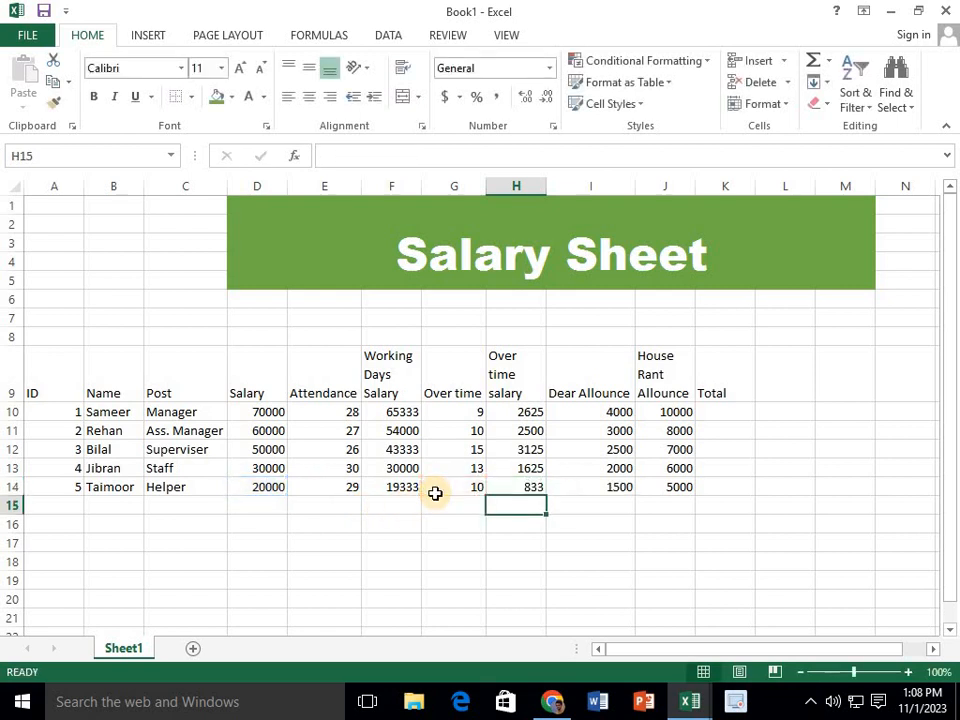
Review the Manager's house rent allowance, dear allowance, overtime salary and working days salary cells in row 10
click(717, 411)
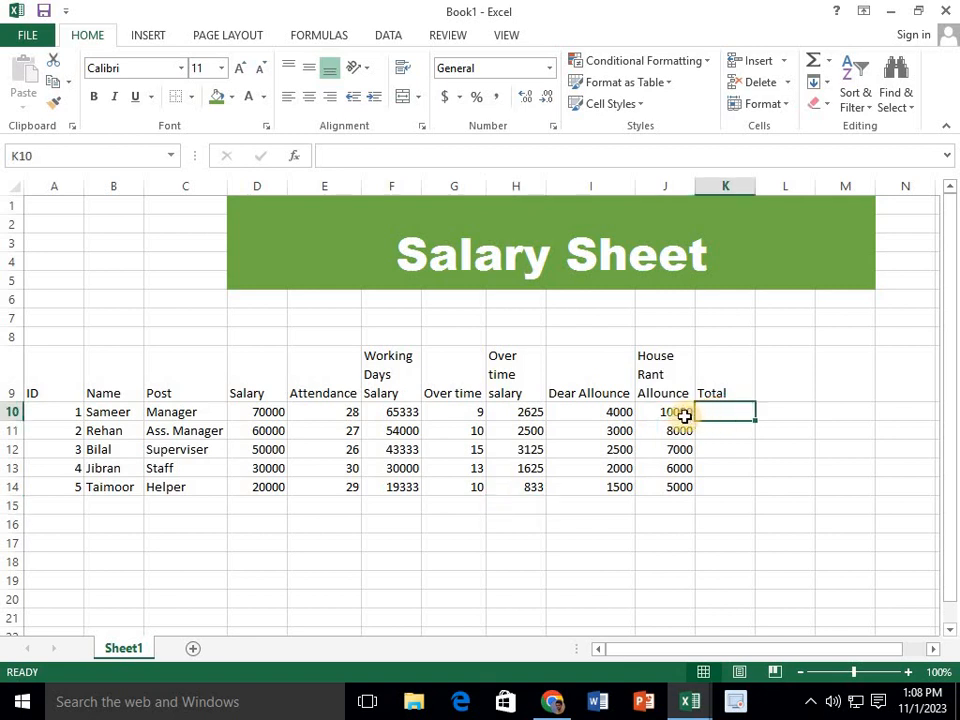
click(679, 411)
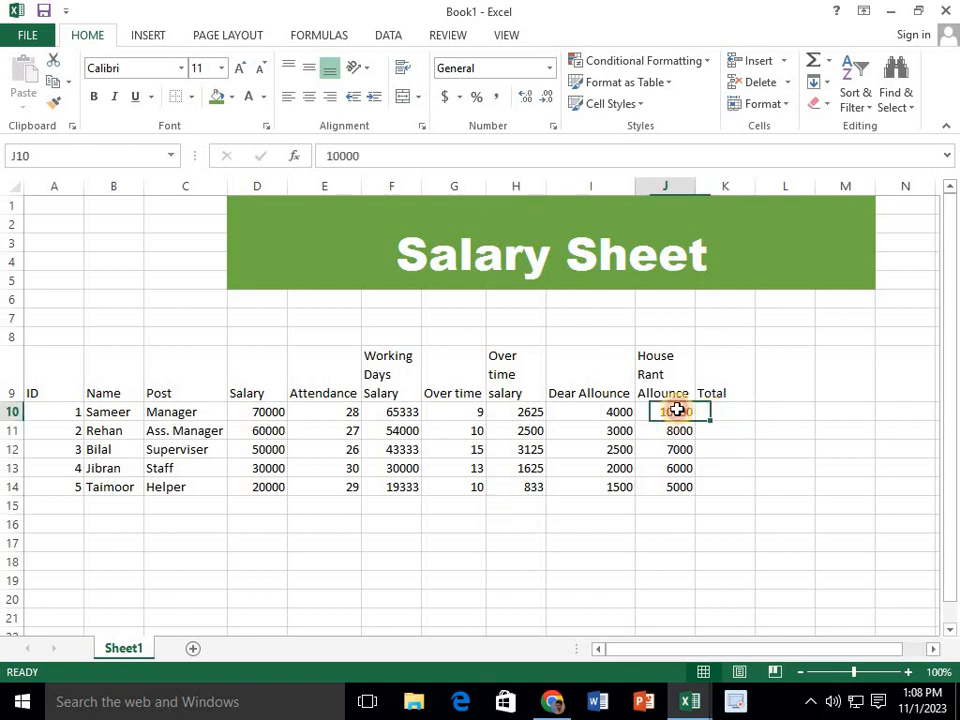
click(606, 411)
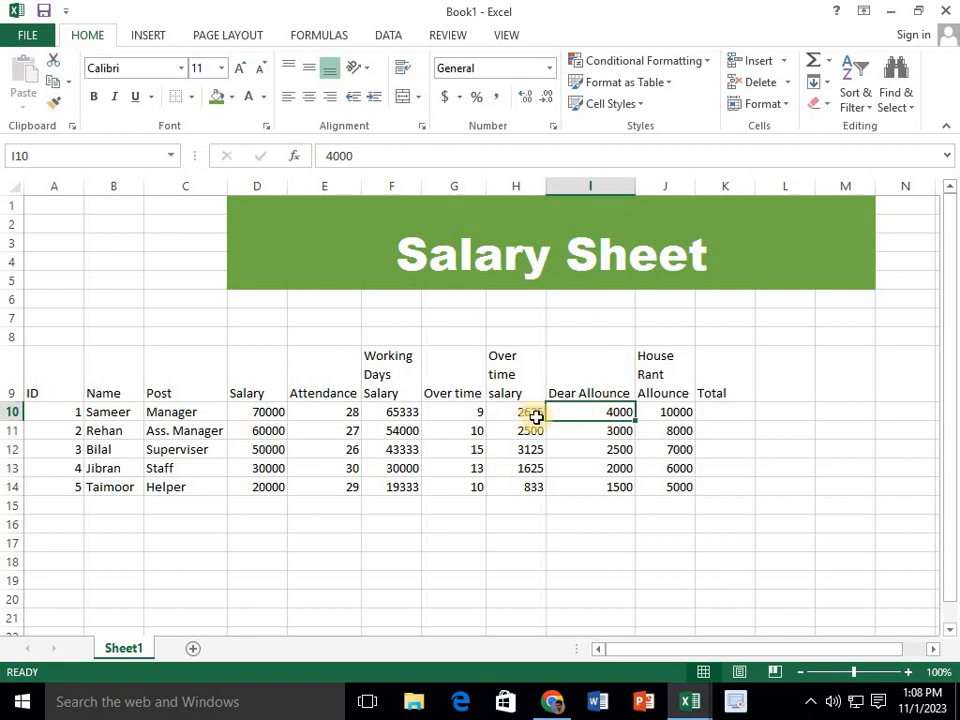
click(665, 399)
click(671, 409)
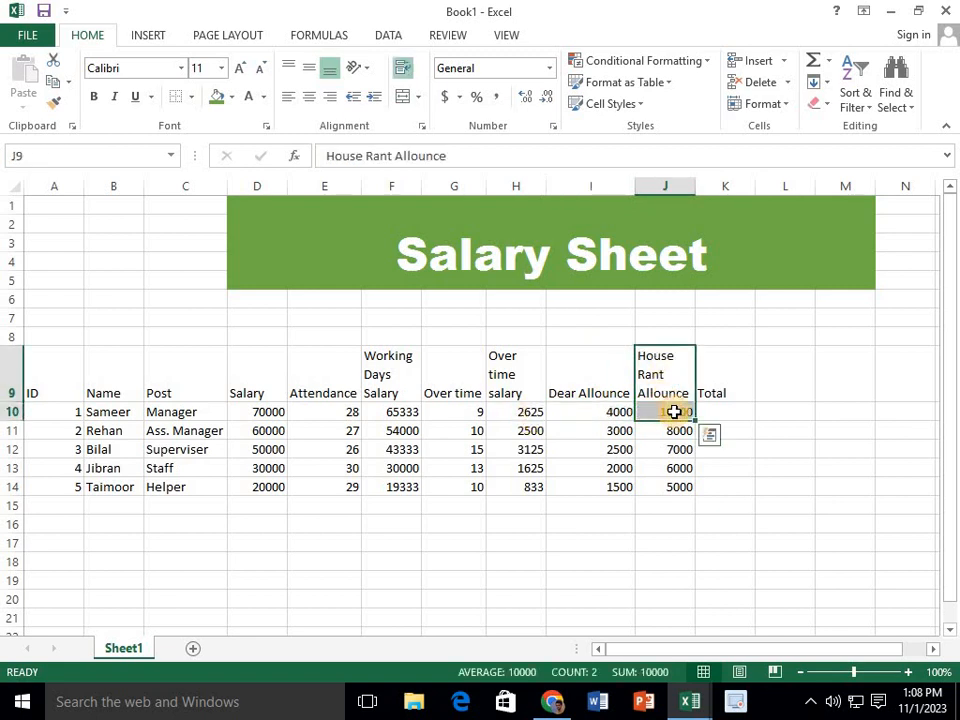
click(604, 409)
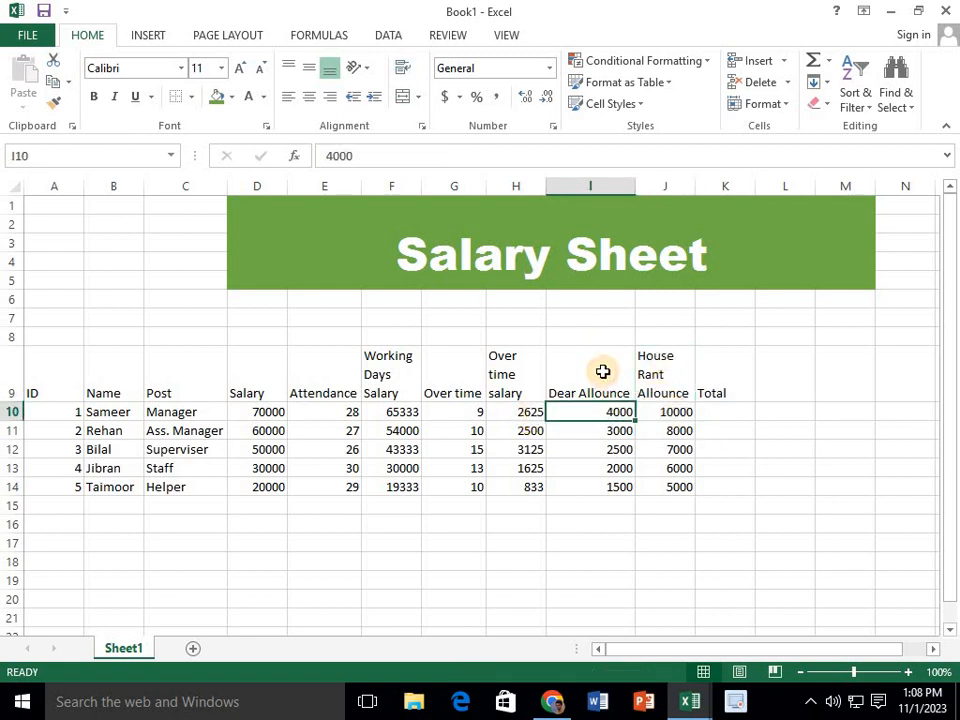
click(521, 411)
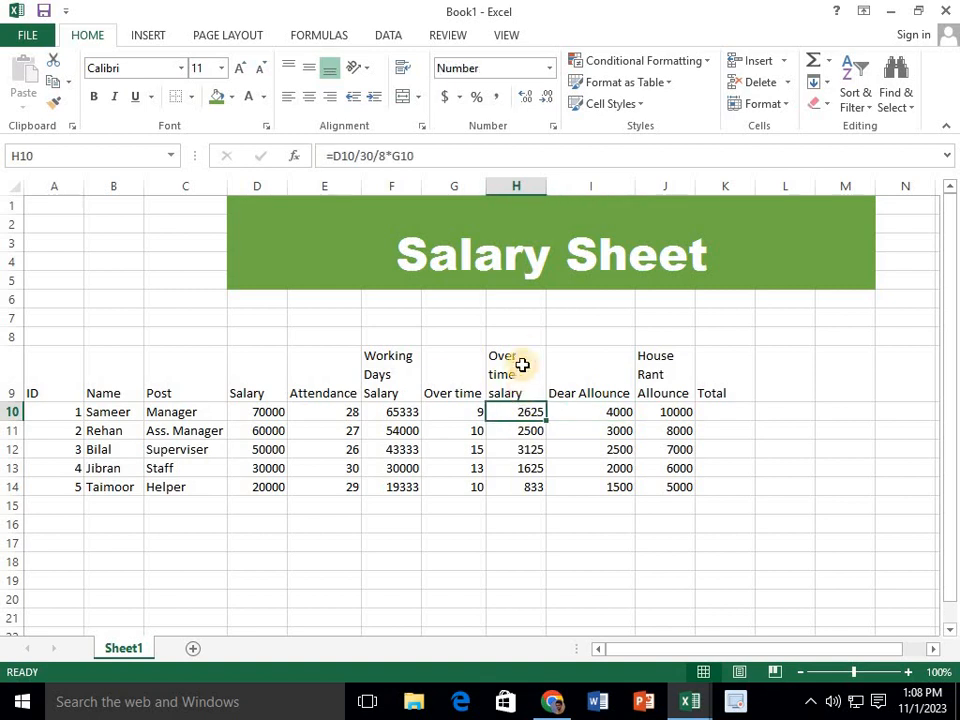
click(398, 411)
Calculate the Manager's total in cell K10 with the formula =SUM(H10:J10,F10)
click(720, 412)
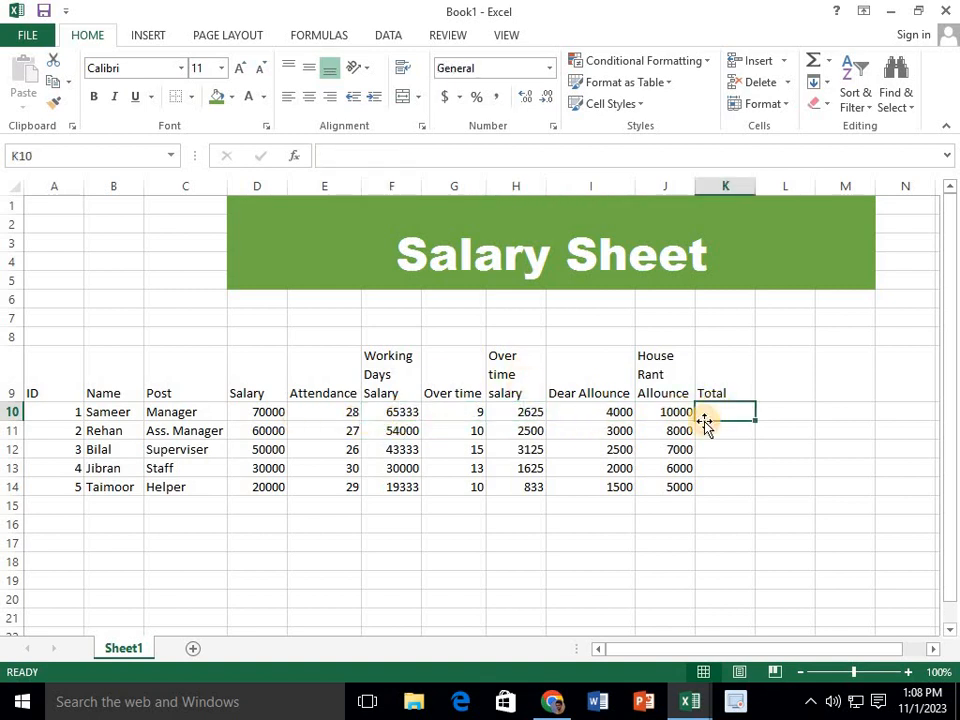
text(=s)
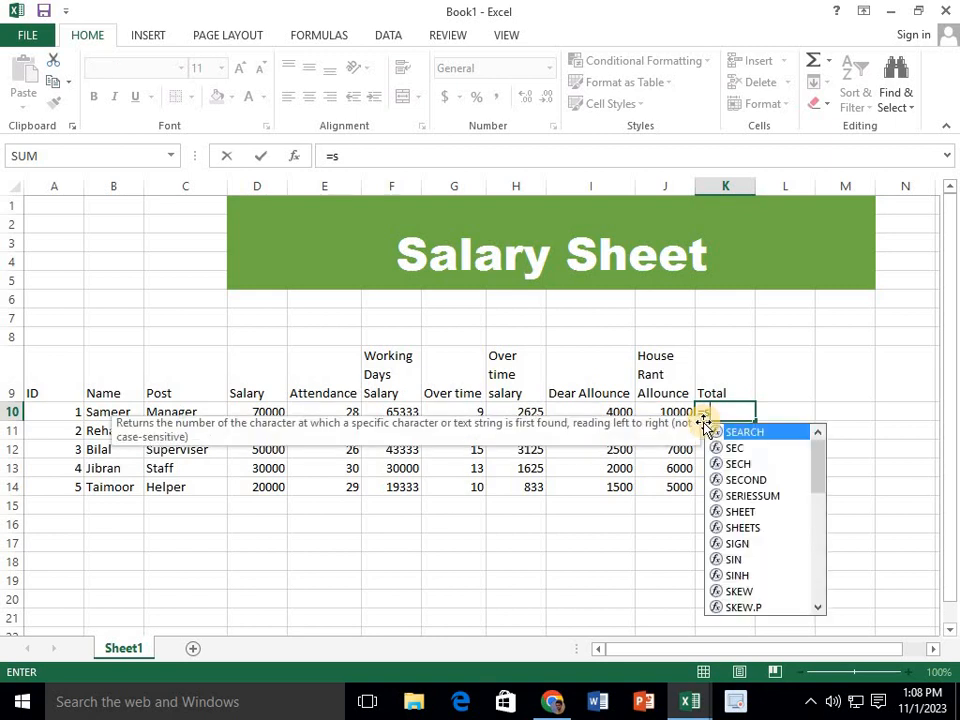
text(um()
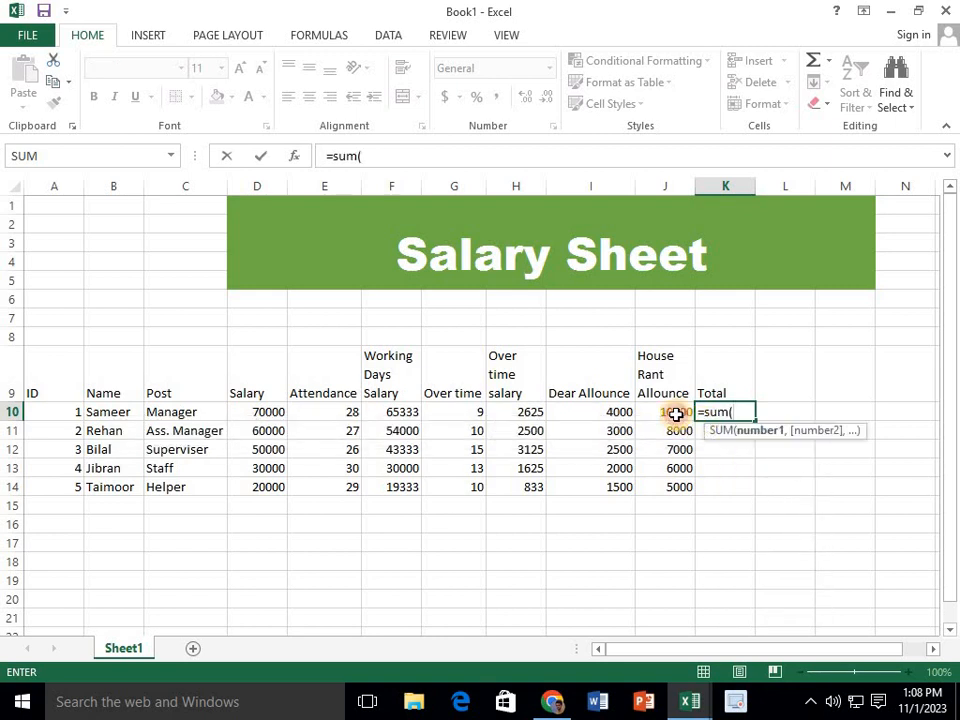
click(676, 414)
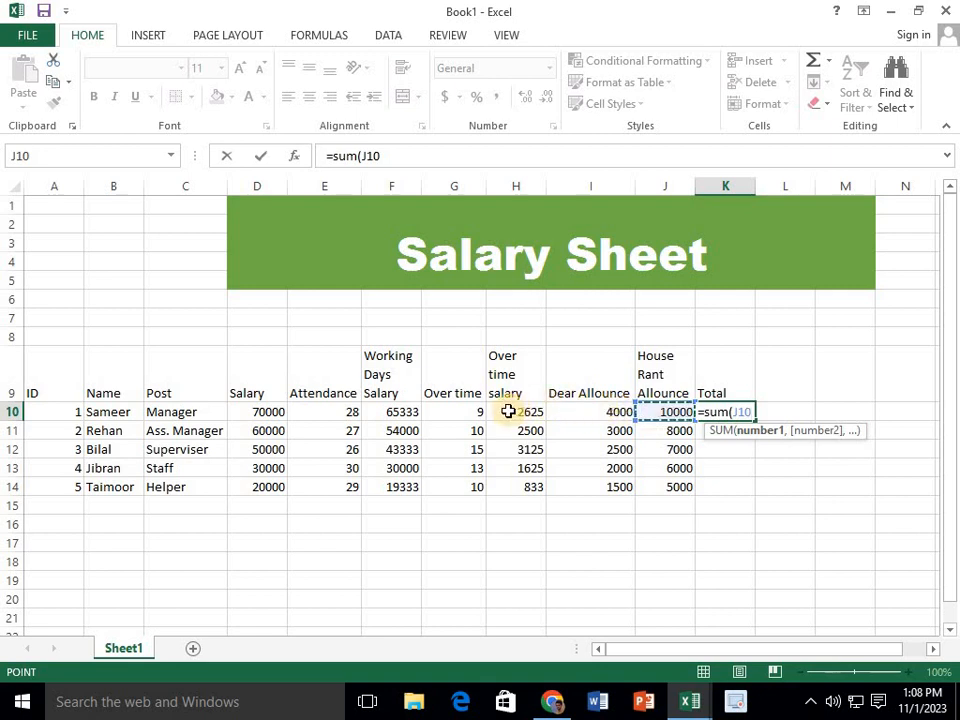
drag(508, 411, 642, 414)
text(,)
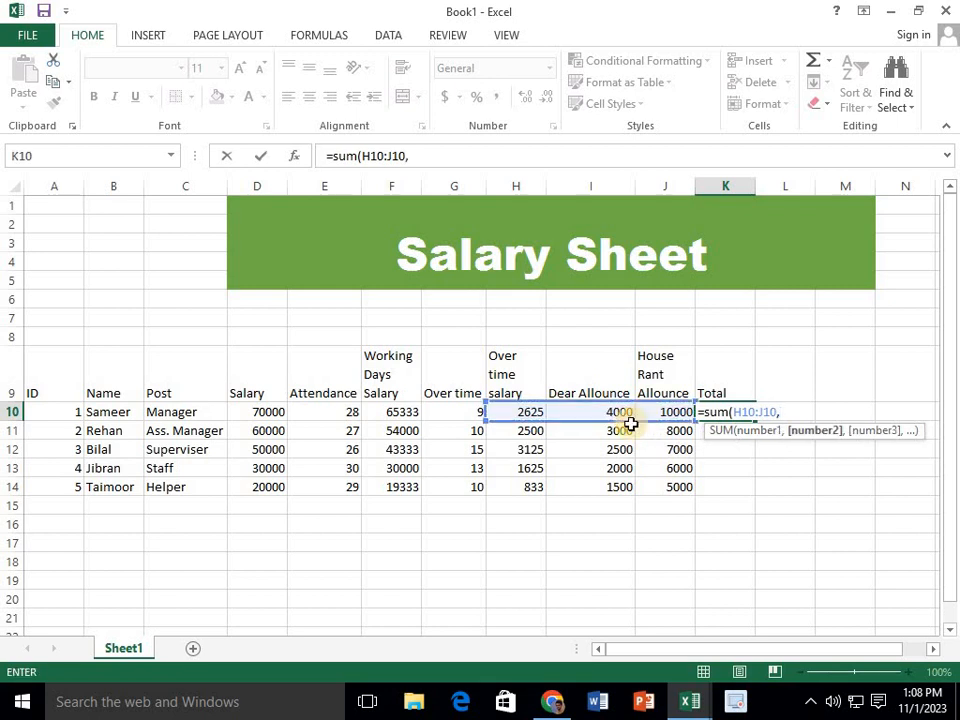
click(403, 411)
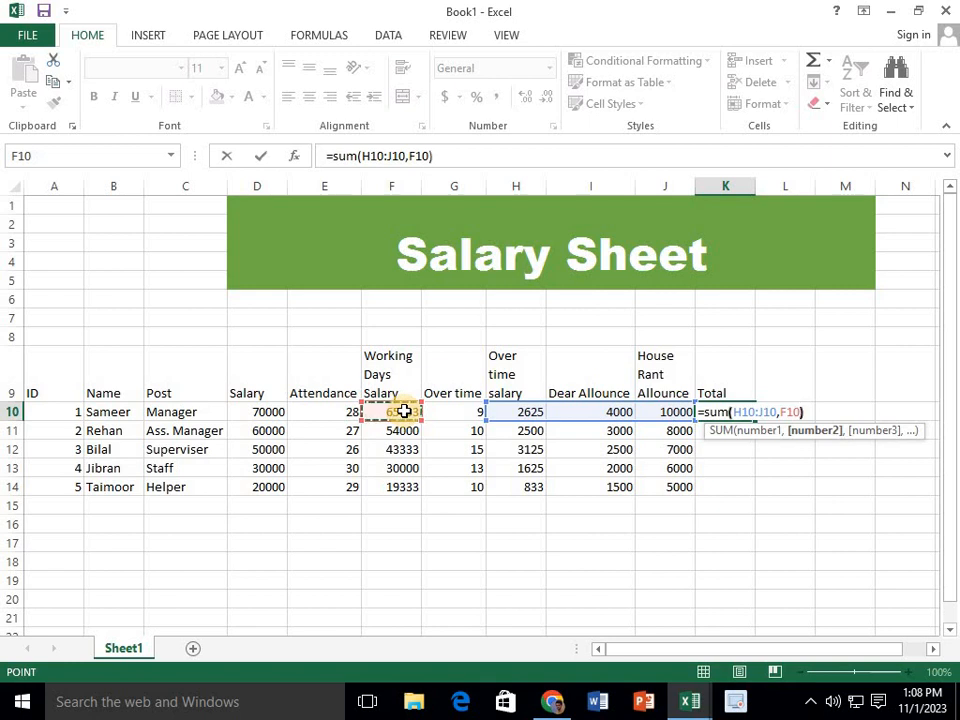
text())
key(Return)
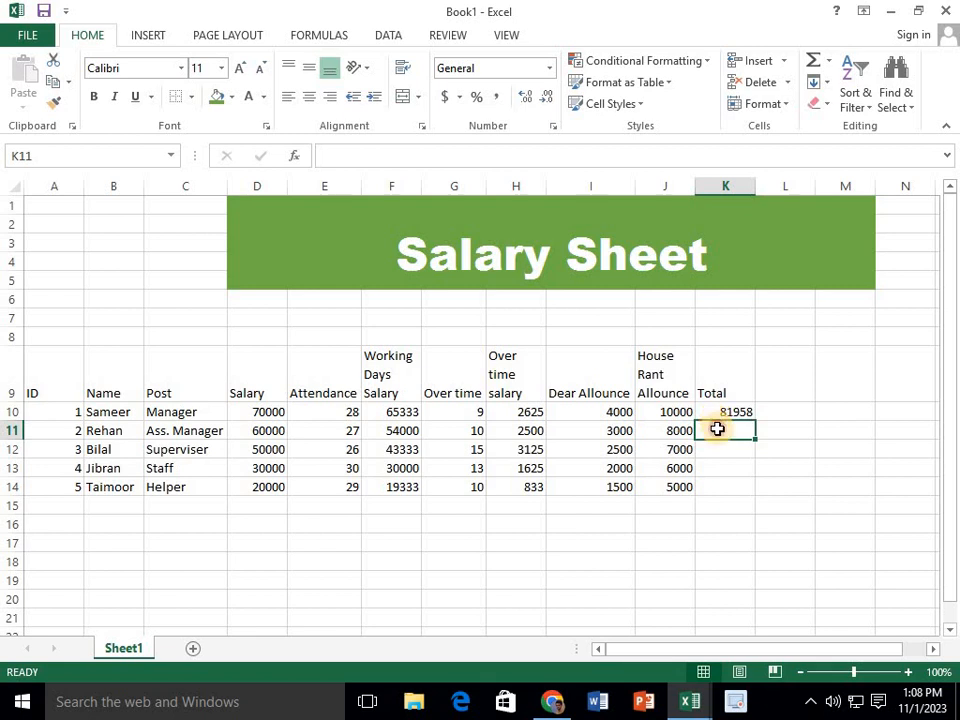
Calculate the Assistant Manager's total in cell K11 with the formula =SUM(H11:J11,F11)
text(=)
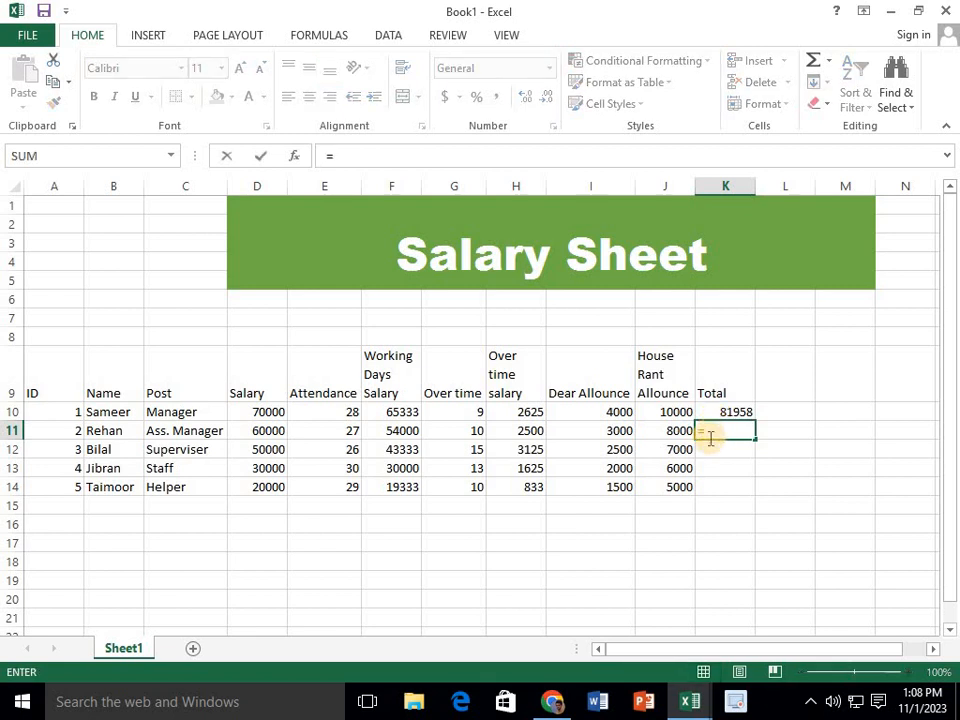
click(681, 431)
key(BackSpace)
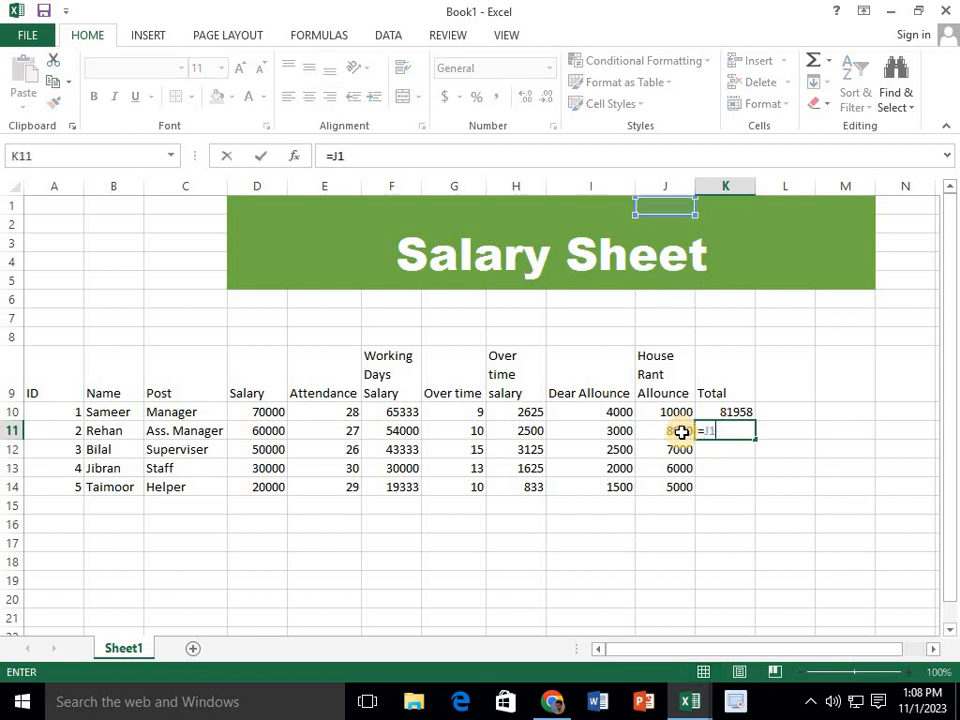
key(BackSpace)
key(BackSpace)
text(su)
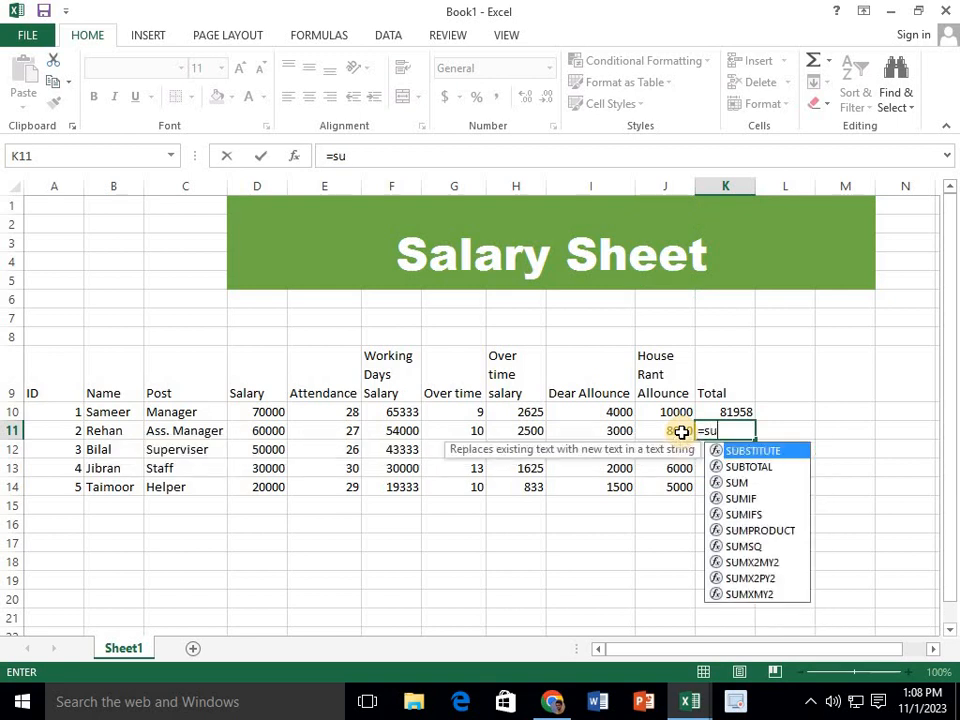
text(m()
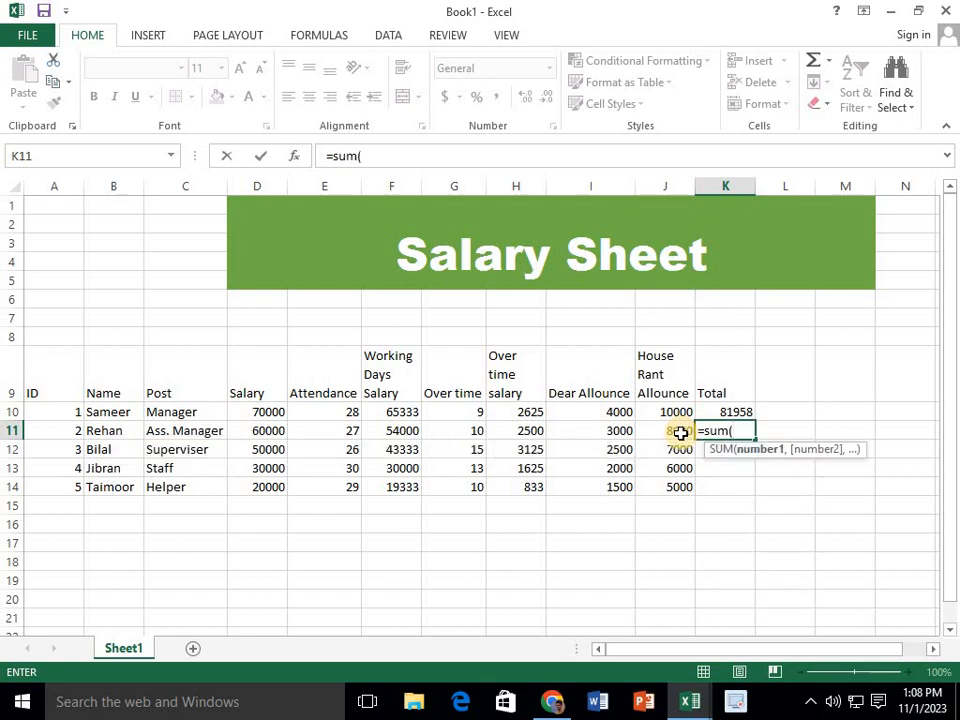
drag(680, 432, 497, 428)
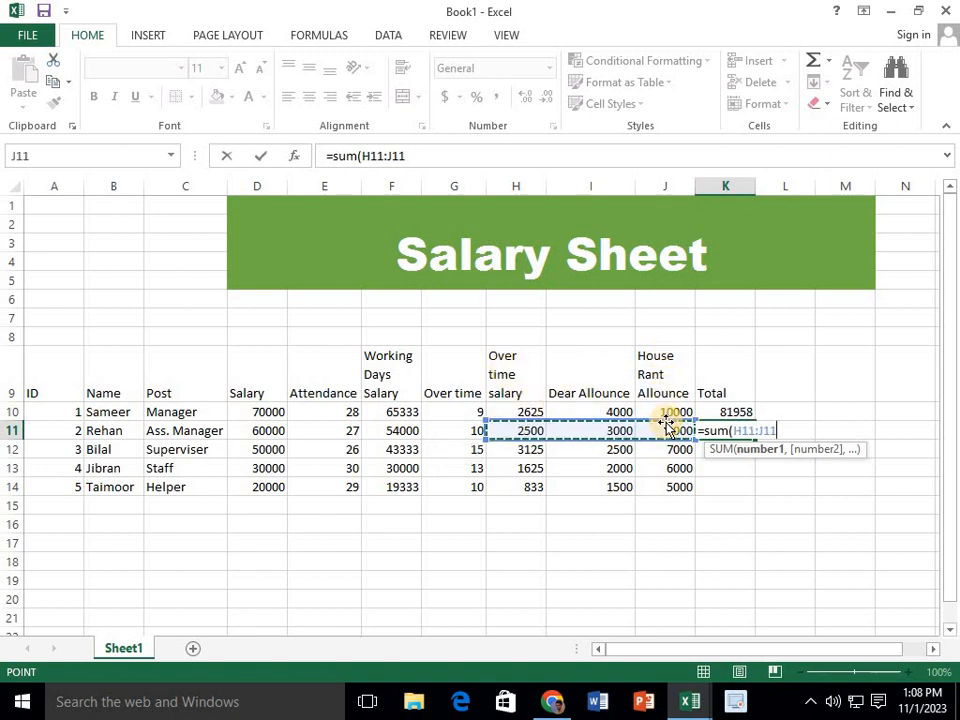
text(,)
click(397, 430)
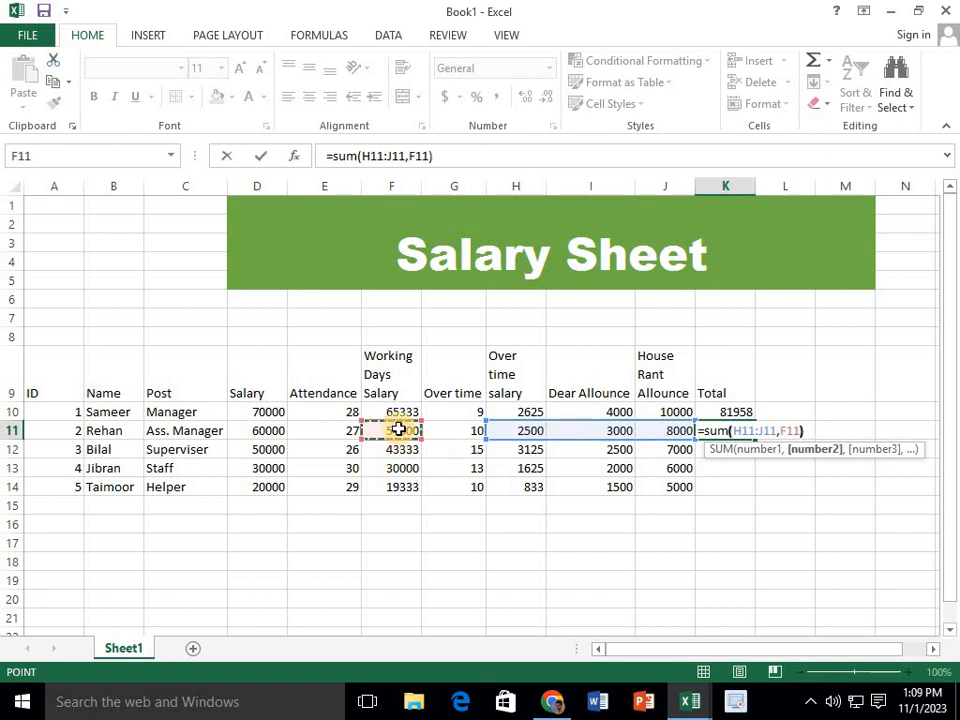
key(Return)
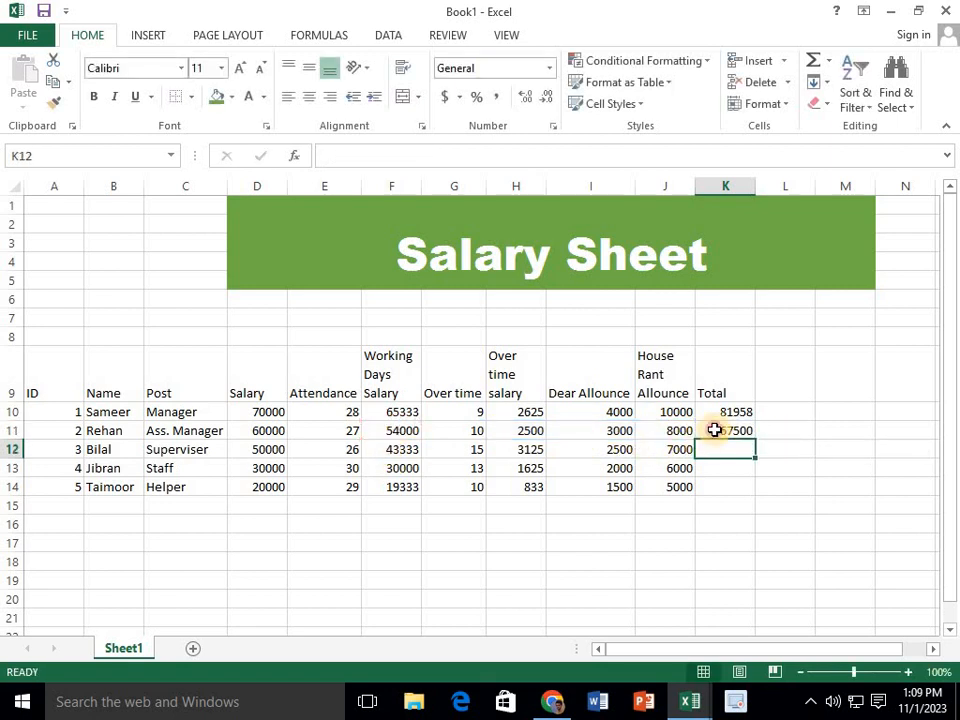
Fill the total formula from K11 down through K13 and enter =SUM(H14:J14,F14) in K14
click(728, 430)
drag(757, 440, 754, 482)
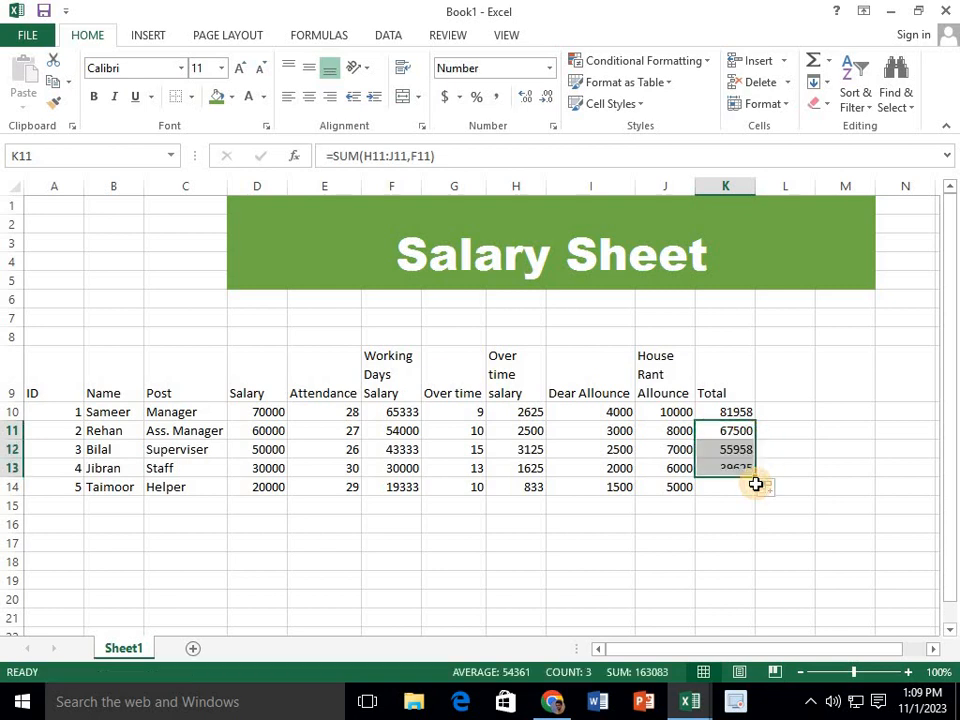
click(725, 488)
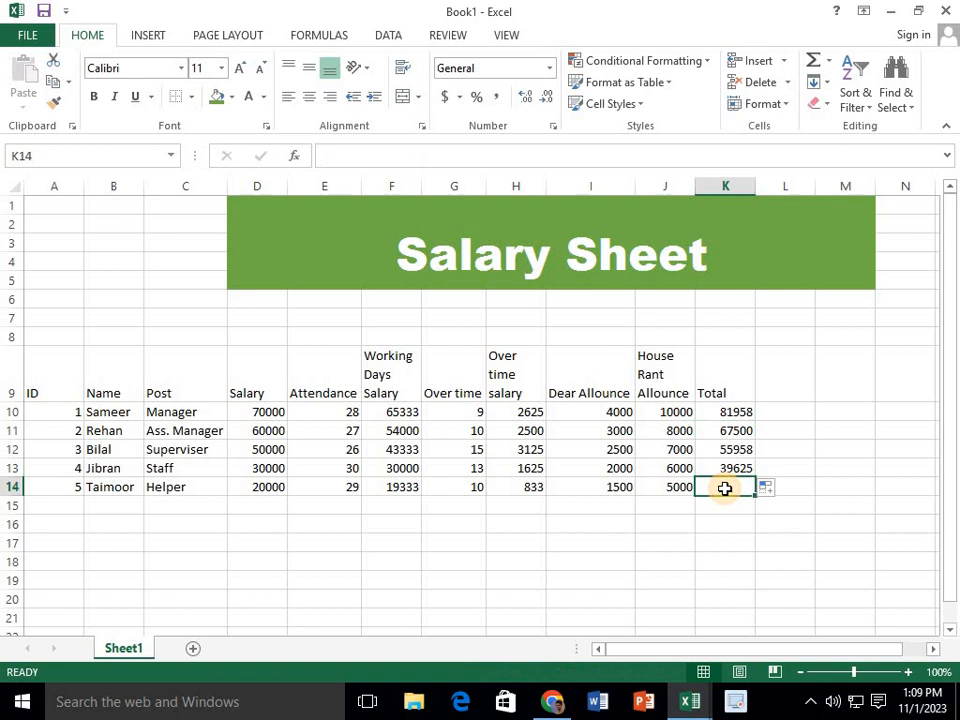
text(=su)
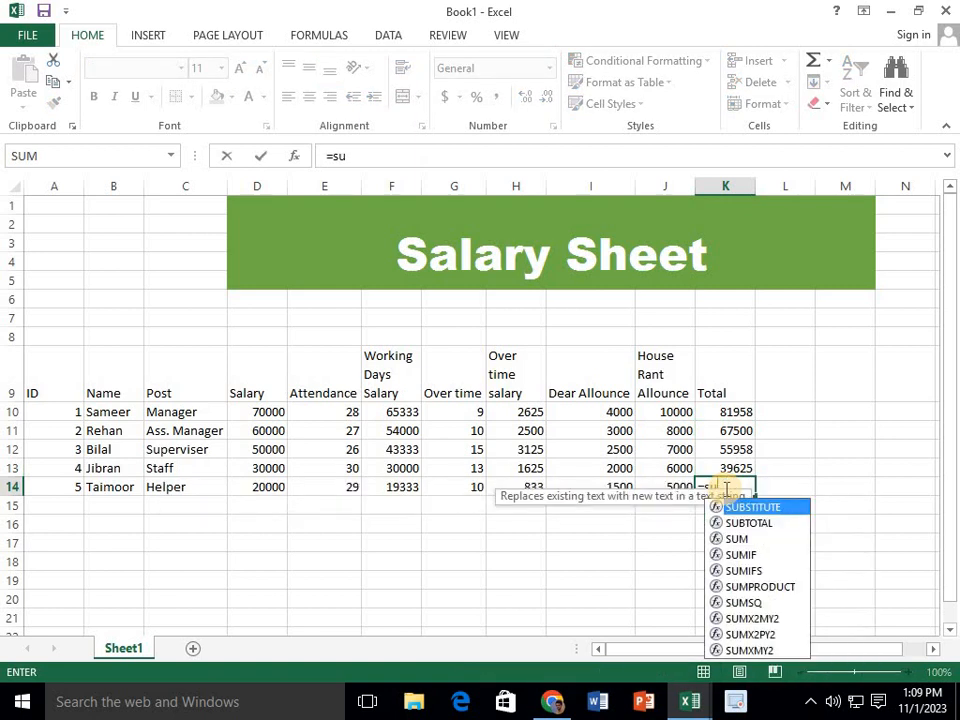
text(m()
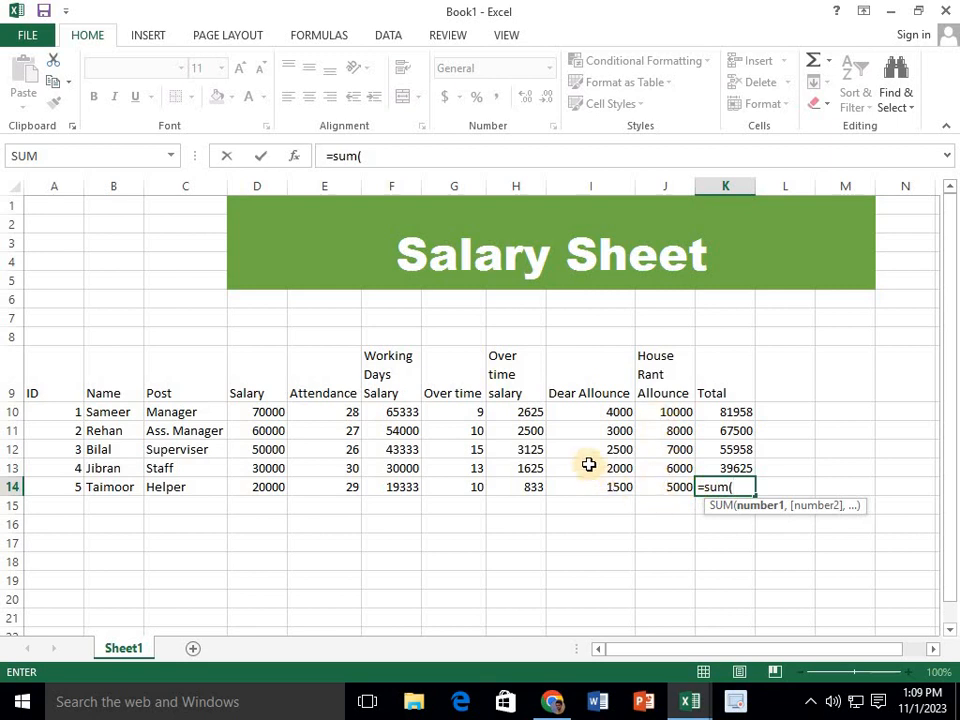
drag(514, 489, 666, 488)
text(,)
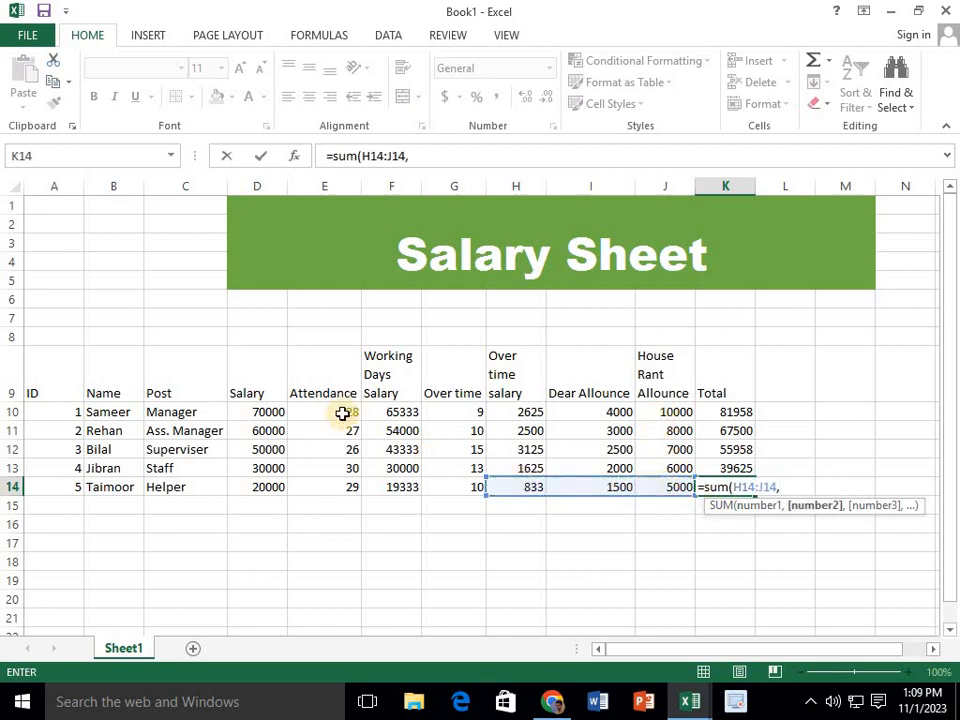
click(390, 489)
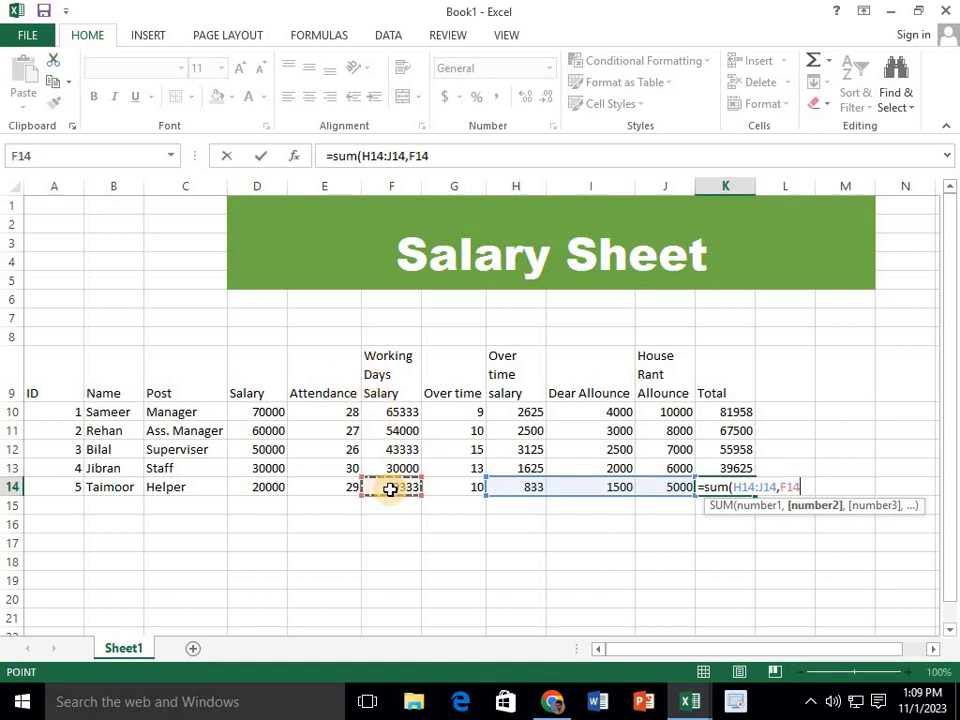
text())
key(Return)
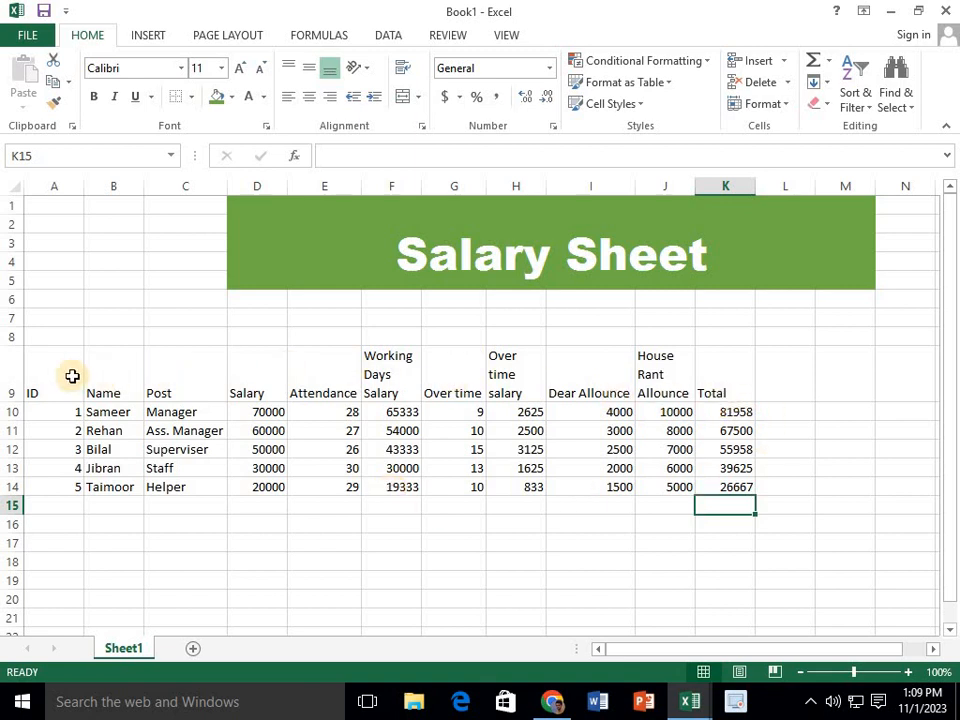
Format the table header cells A9:K9 with the title's green fill and bold white text
drag(72, 376, 442, 378)
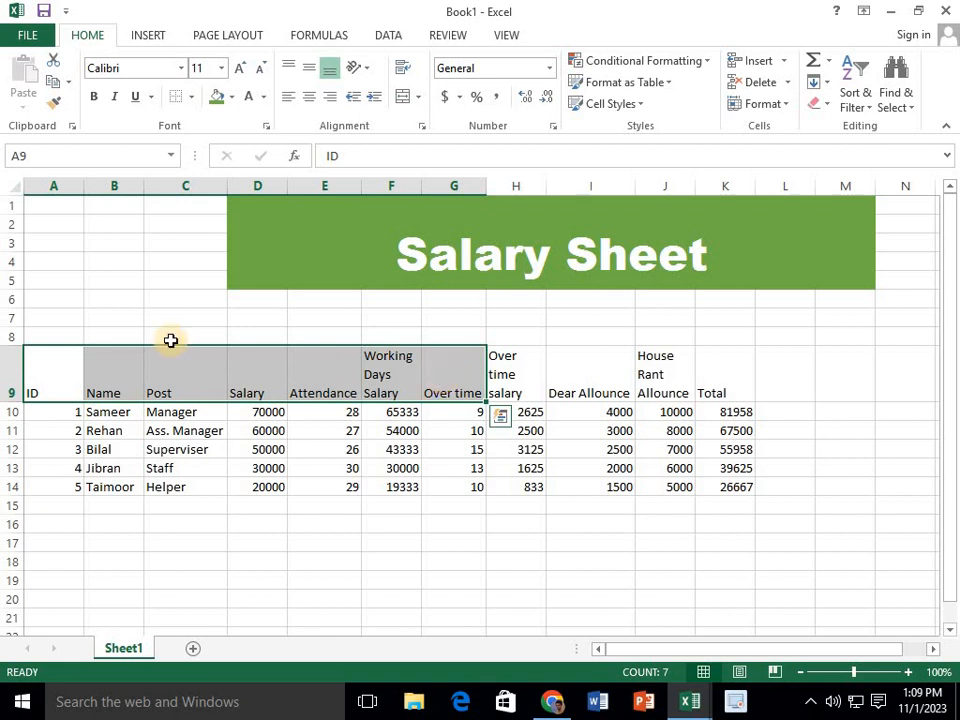
drag(26, 354, 728, 376)
click(215, 97)
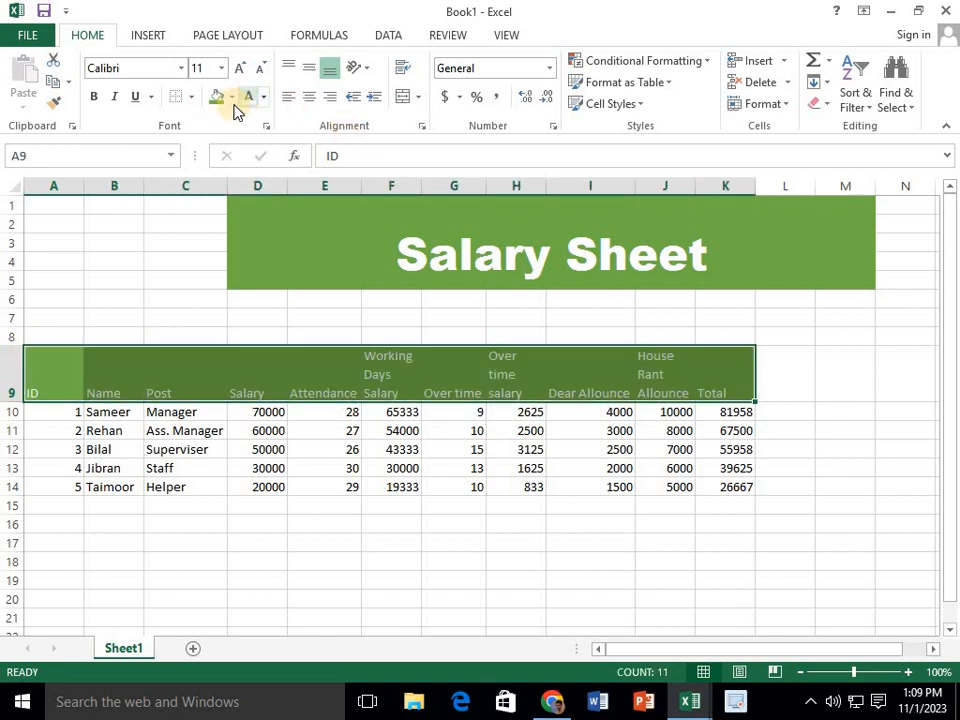
click(181, 68)
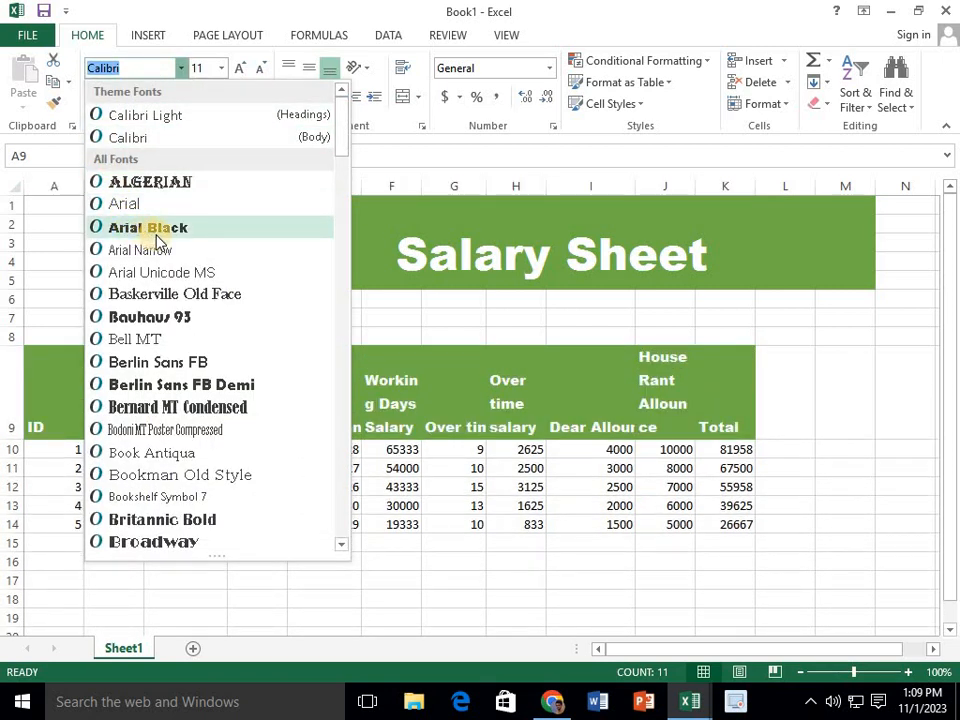
click(428, 296)
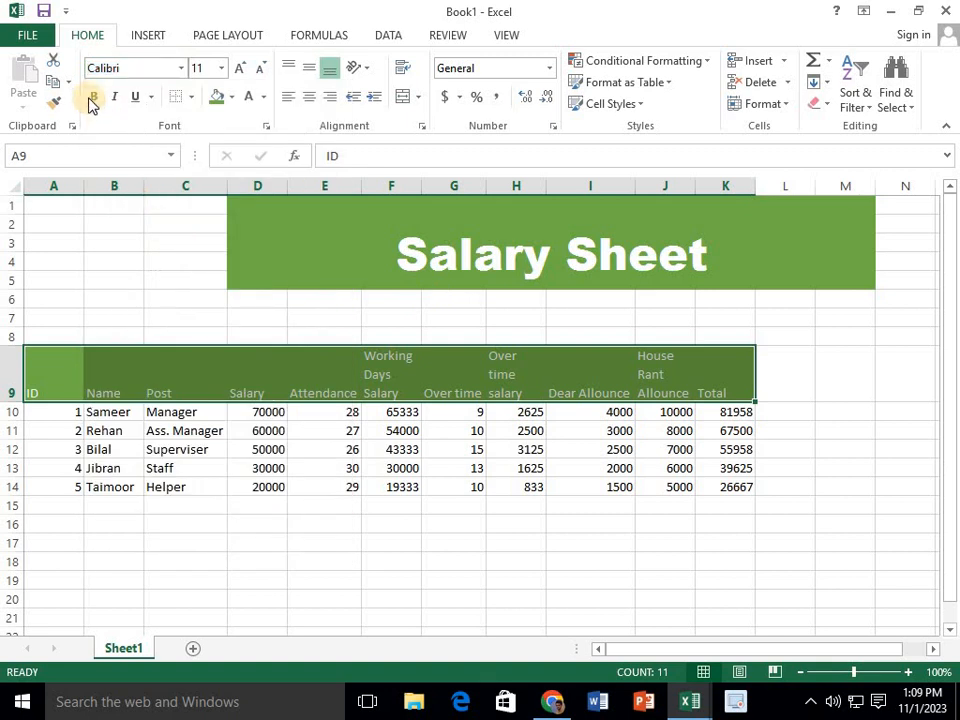
click(91, 102)
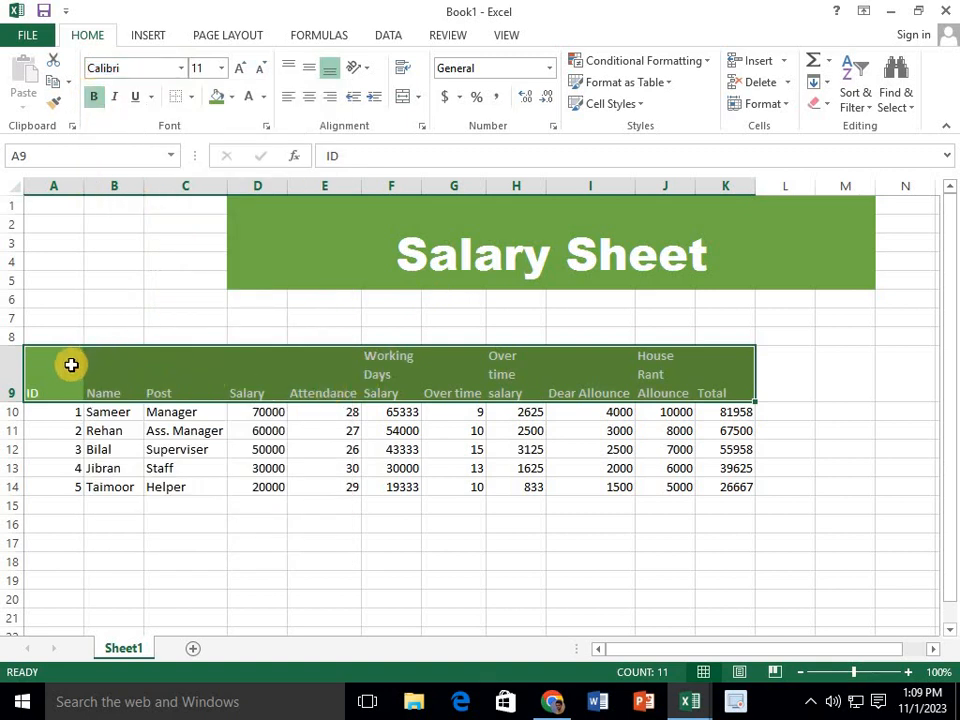
Apply all borders to the whole employee table in A9:K14
drag(71, 364, 740, 487)
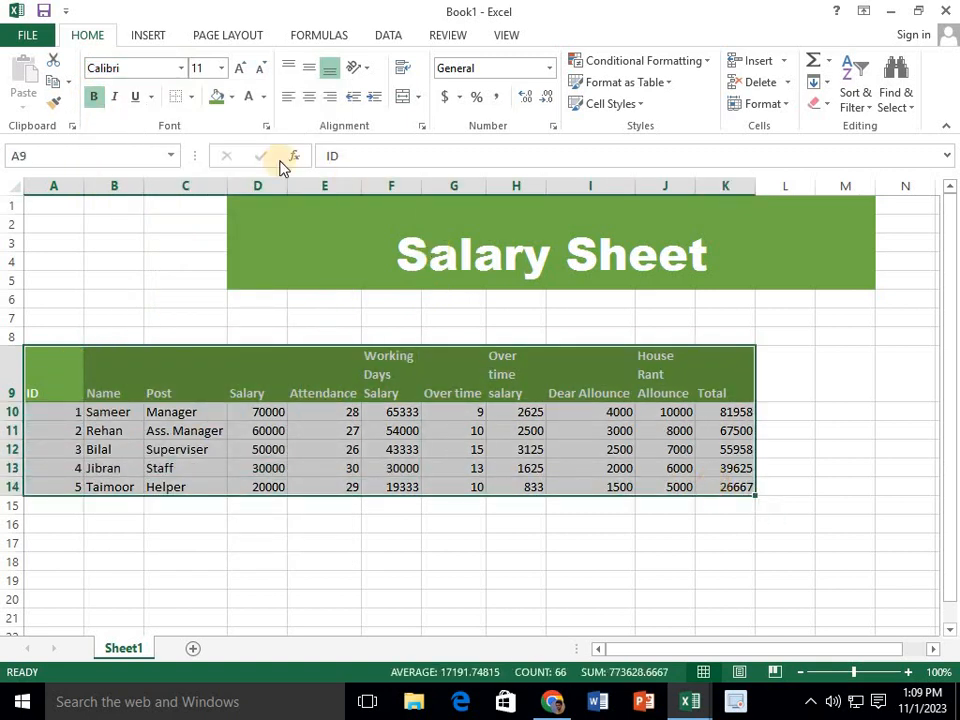
click(190, 97)
click(223, 256)
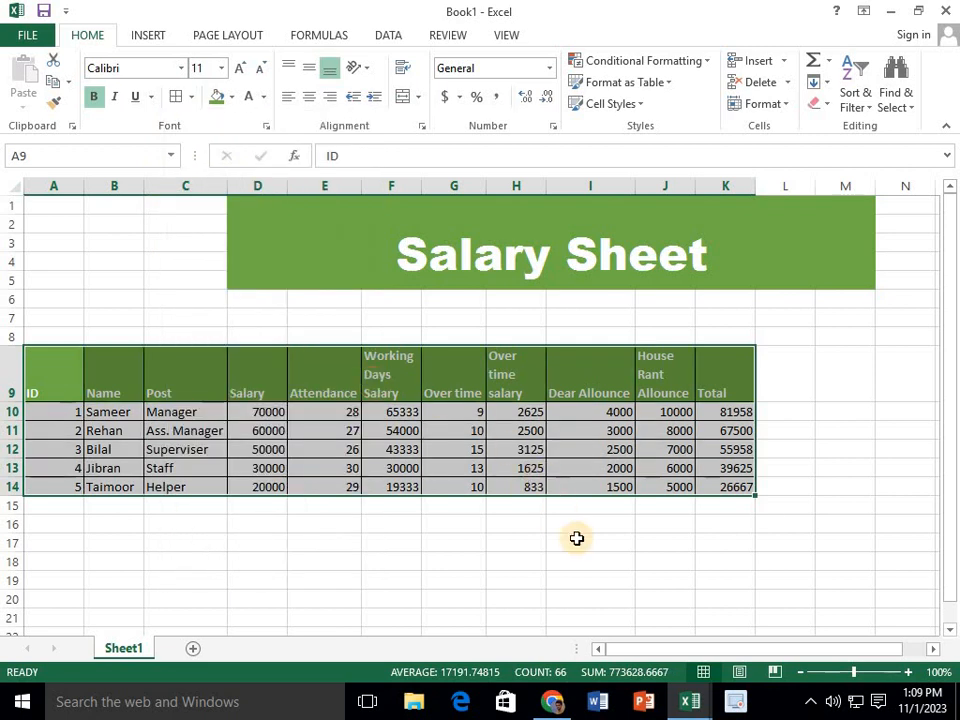
click(577, 538)
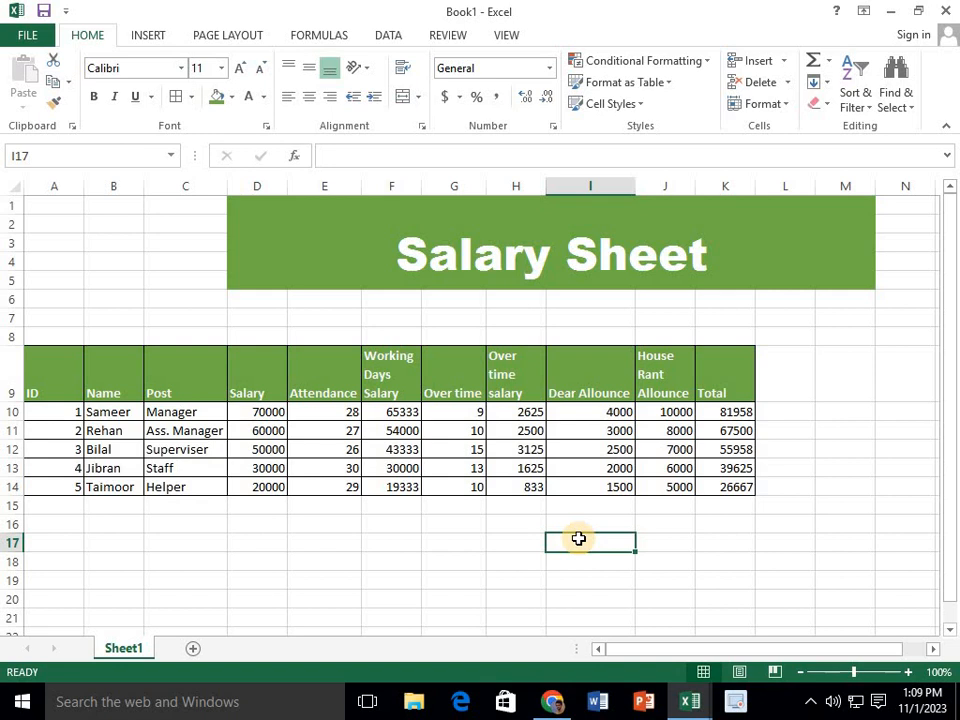
Switch to Chrome to view the Computer knowledge with me YouTube channel's videos page
click(549, 702)
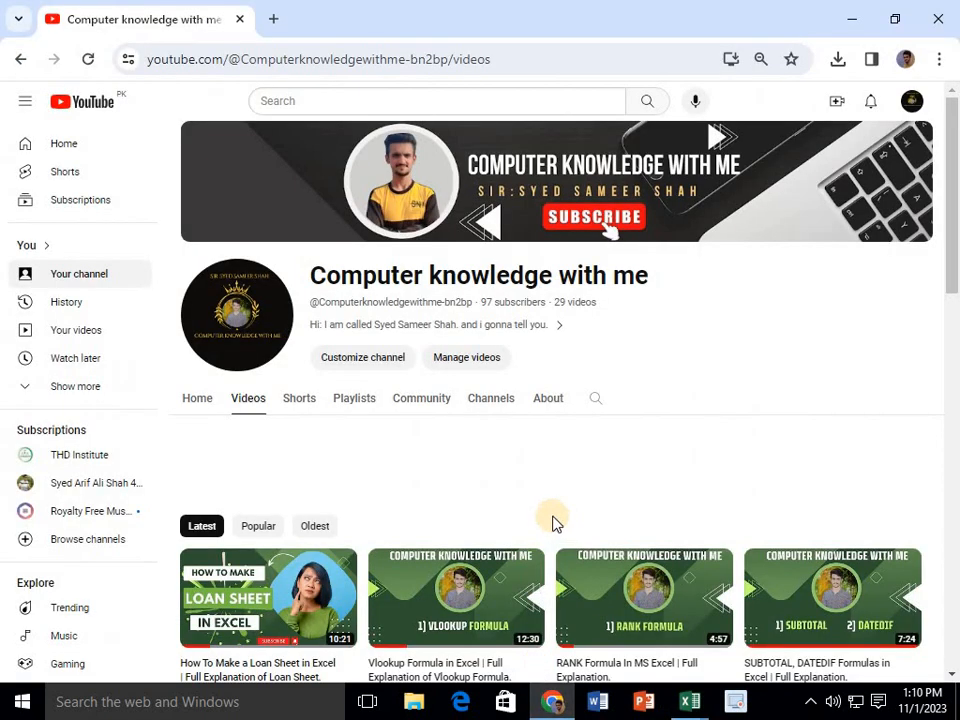